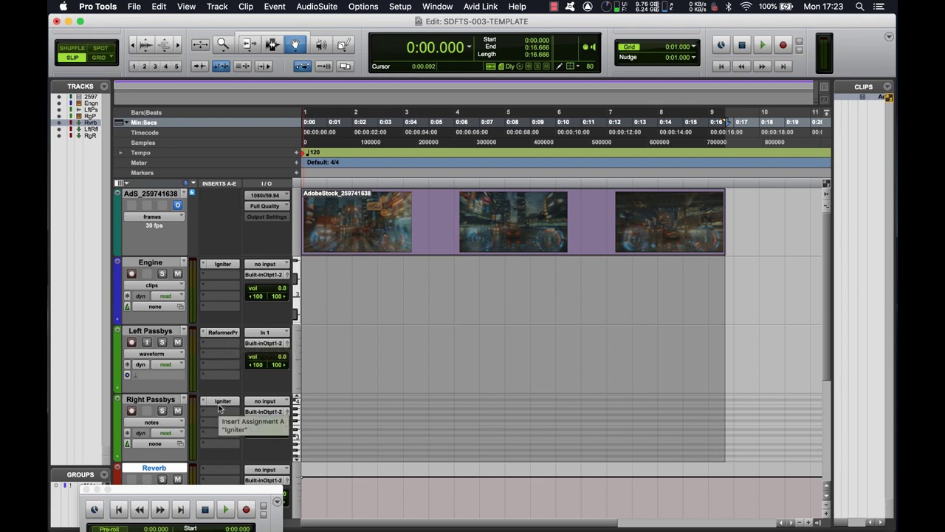
# Scroll the Edit window down to the Left and Right Reflections tracks and back up.
pyautogui.scroll(-5, 219, 408)
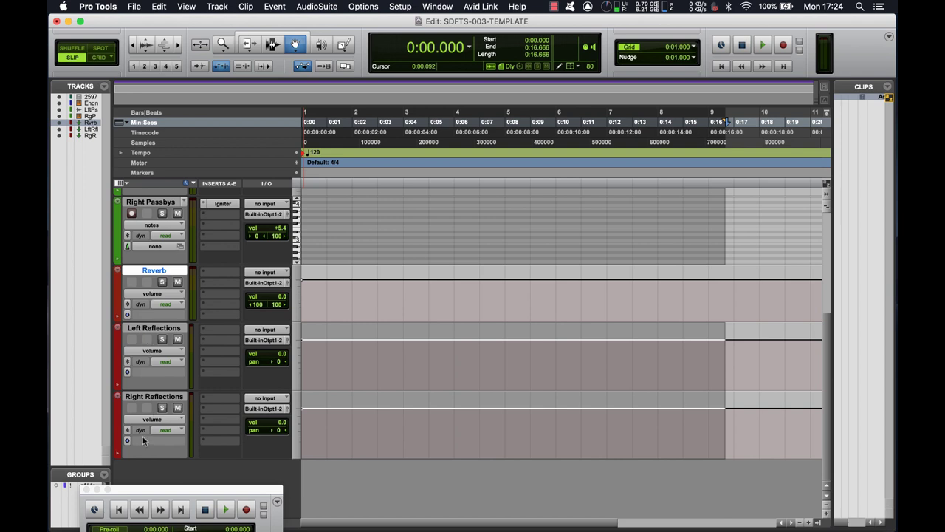
pyautogui.scroll(5, 172, 372)
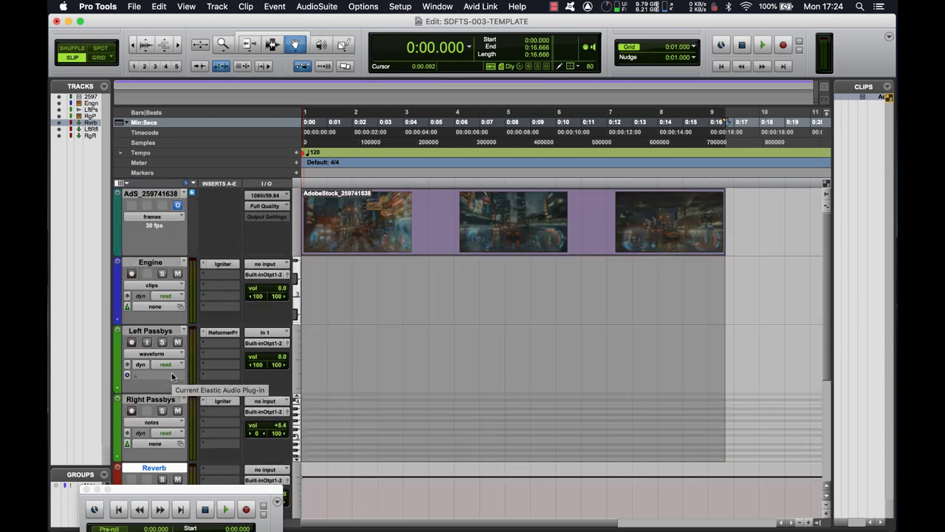
pyautogui.click(221, 264)
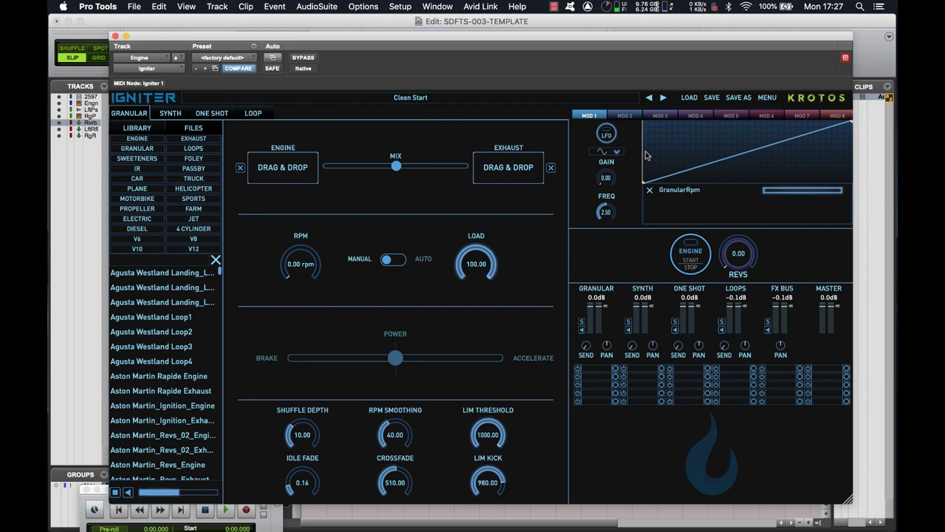
# Check Factory Presets, try the Aston Martin Rapide Engine sound, then filter the library to ENGINE.
pyautogui.click(693, 100)
pyautogui.moveTo(692, 124)
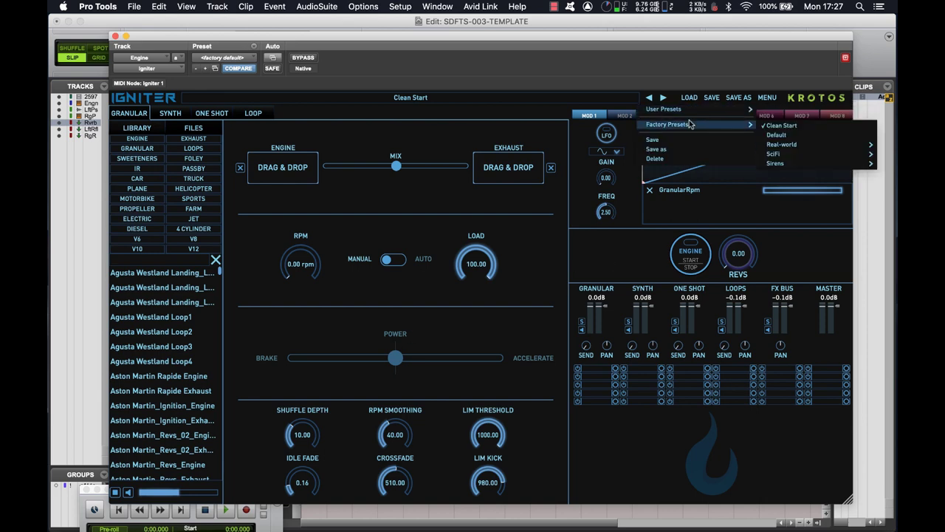
pyautogui.click(150, 378)
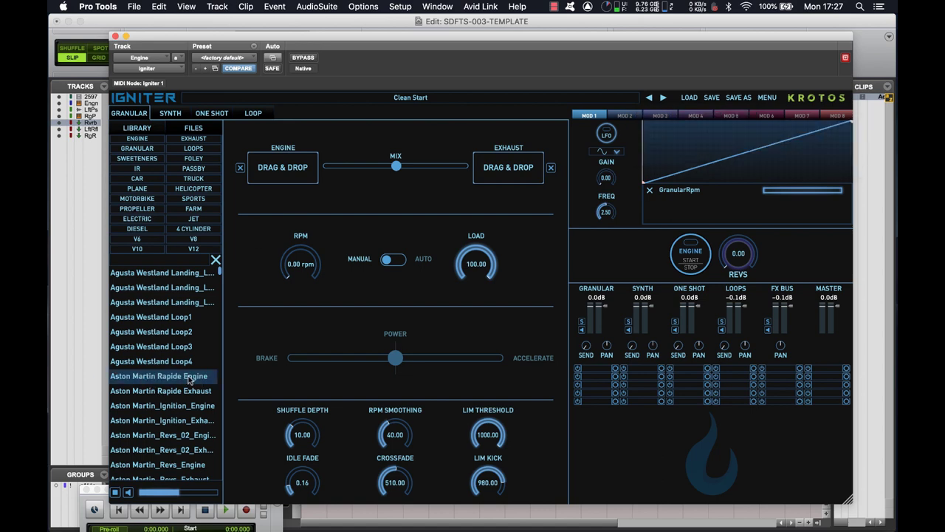
pyautogui.scroll(-8, 189, 378)
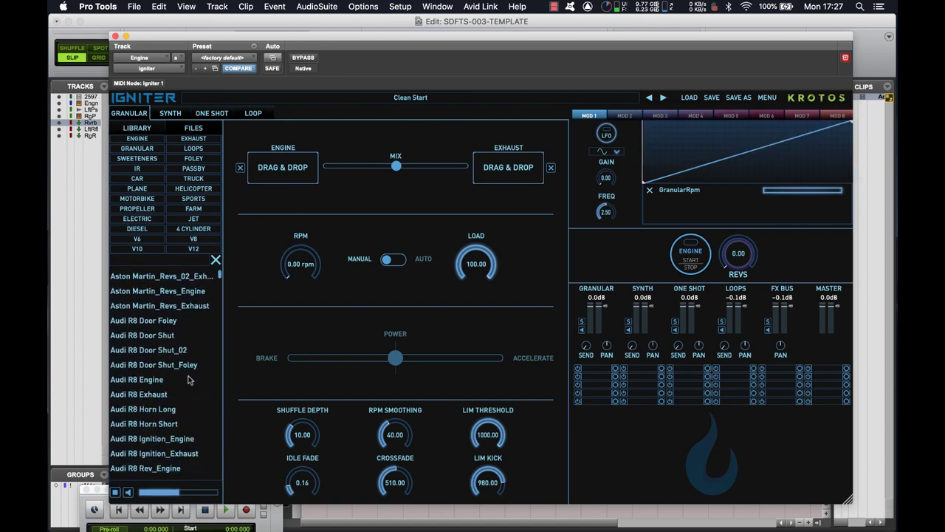
pyautogui.click(136, 138)
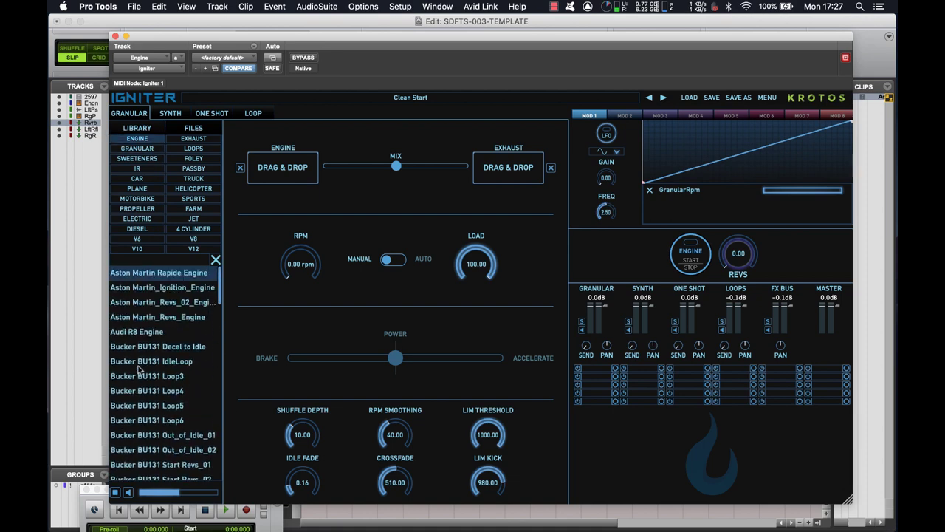
# Select the Audi R8 Engine recording and set the MIX slider near centre.
pyautogui.scroll(-5, 137, 372)
pyautogui.scroll(-5, 138, 372)
pyautogui.scroll(-2, 138, 371)
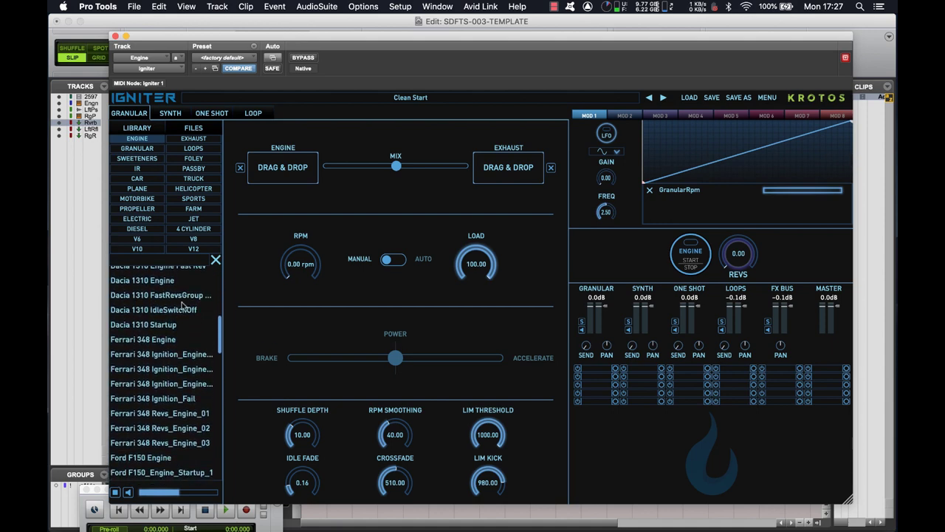
pyautogui.scroll(-4, 170, 426)
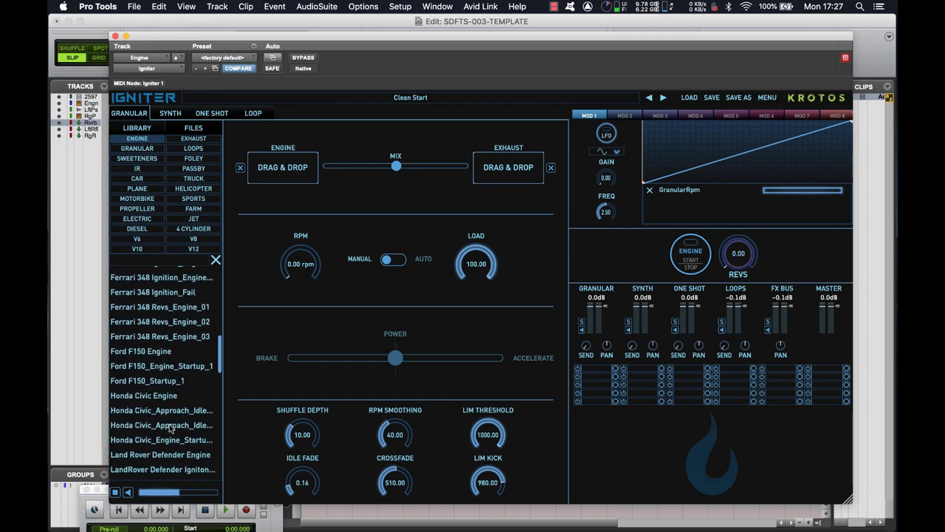
pyautogui.scroll(-10, 150, 348)
pyautogui.scroll(-7, 150, 348)
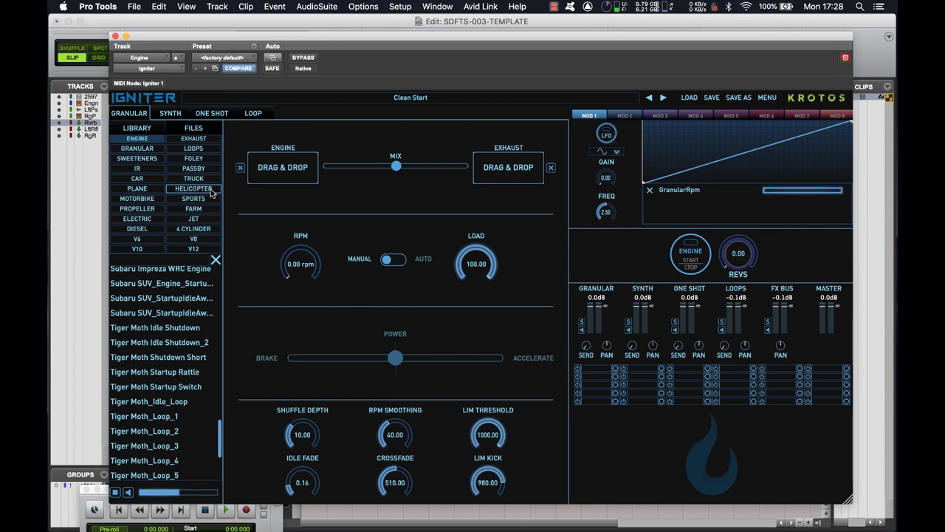
pyautogui.scroll(15, 182, 355)
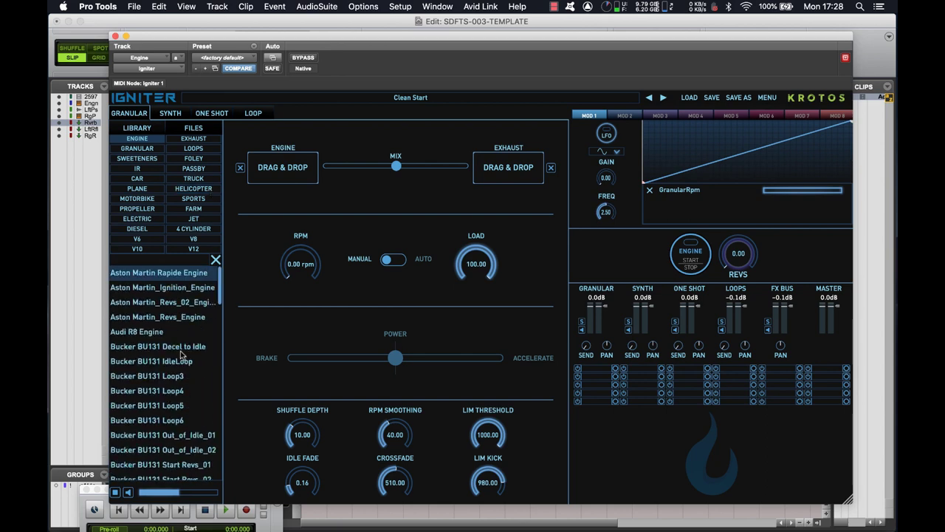
pyautogui.click(134, 334)
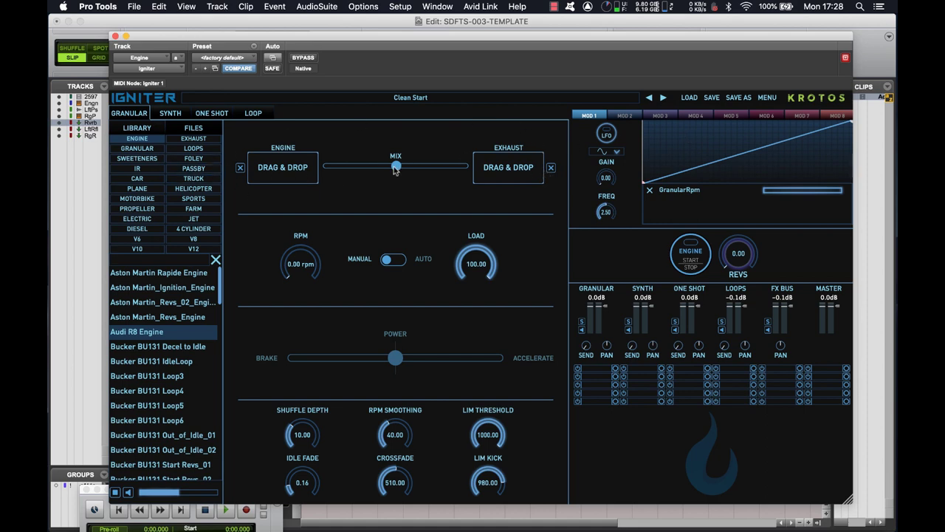
pyautogui.moveTo(397, 167)
pyautogui.mouseDown()
pyautogui.moveTo(329, 167)
pyautogui.moveTo(463, 166)
pyautogui.moveTo(367, 166)
pyautogui.moveTo(399, 168)
pyautogui.mouseUp()
# Load User Presets > SDFTS-003-Engine, pairing Audi R8 Engine and Exhaust, then stop the engine.
pyautogui.click(693, 101)
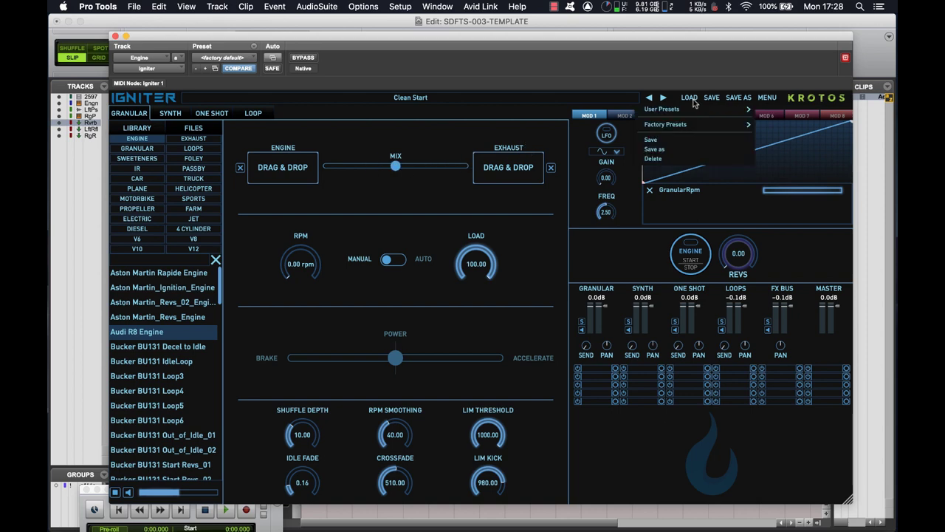
pyautogui.moveTo(727, 115)
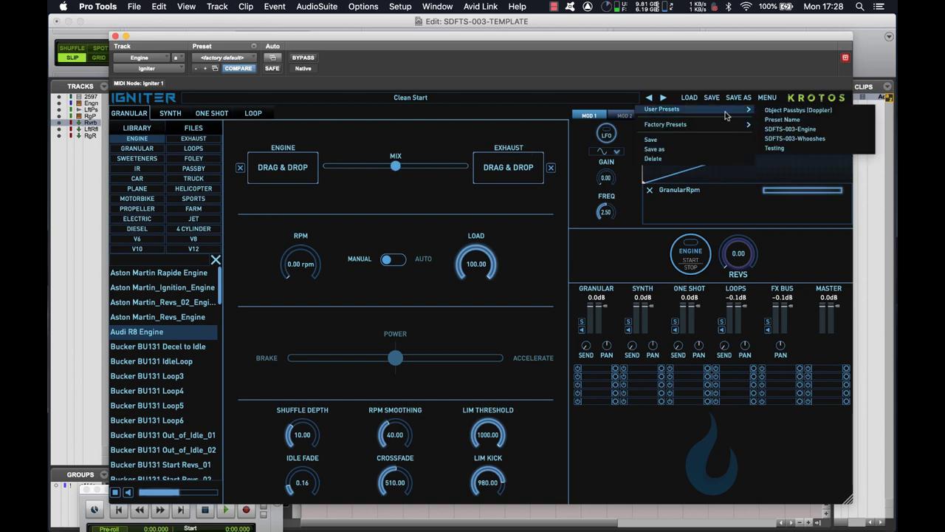
pyautogui.click(791, 129)
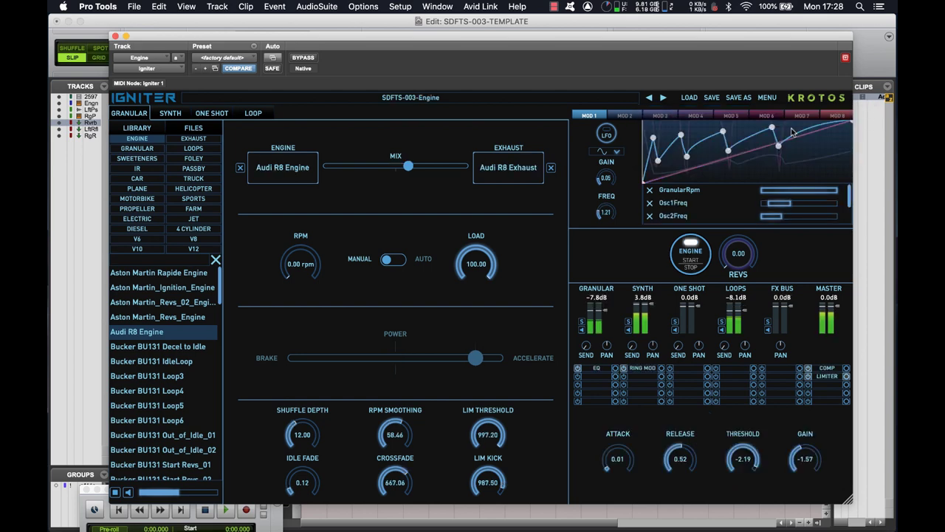
pyautogui.click(690, 263)
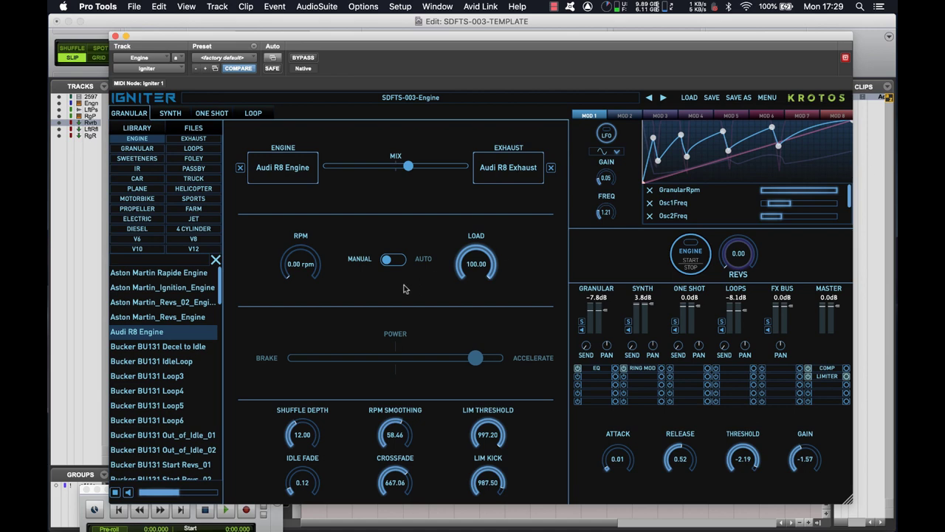
# Switch to AUTO, ease POWER toward centre, solo GRANULAR and start the engine.
pyautogui.click(389, 263)
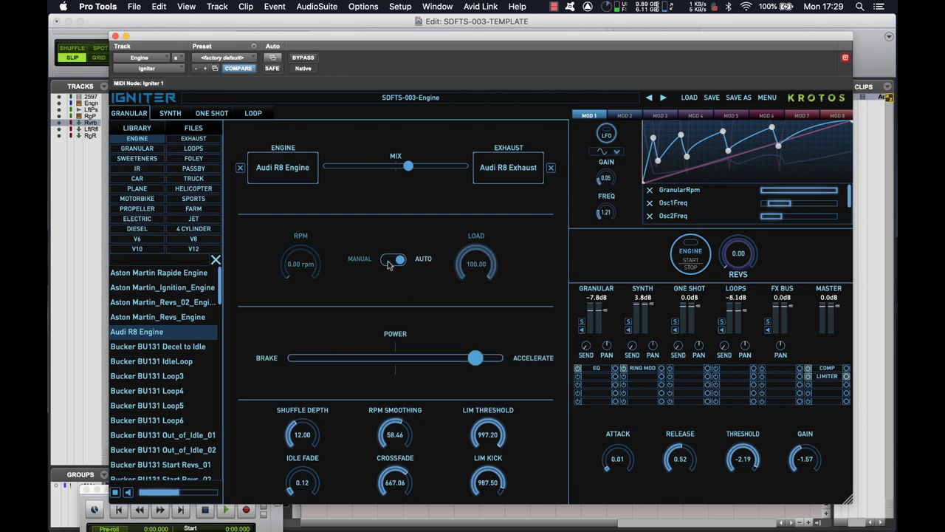
pyautogui.moveTo(477, 359); pyautogui.dragTo(395, 360)
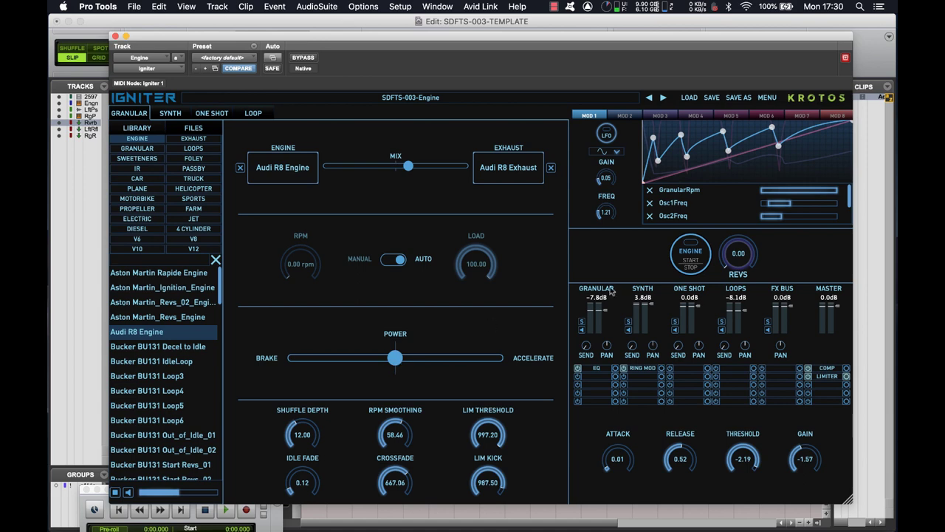
pyautogui.click(581, 323)
pyautogui.click(688, 266)
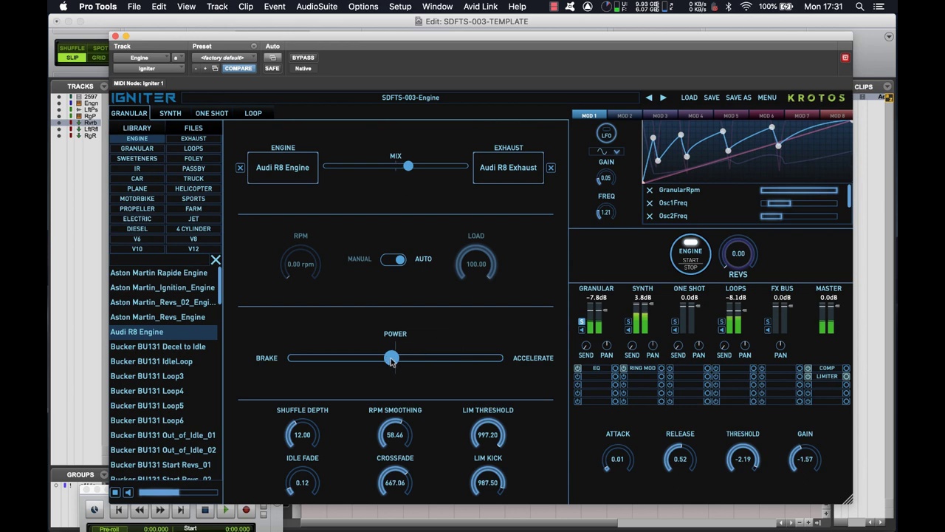
# Sweep POWER from full accelerate to brake, stop the engine and return to MANUAL.
pyautogui.moveTo(395, 358); pyautogui.dragTo(586, 372)
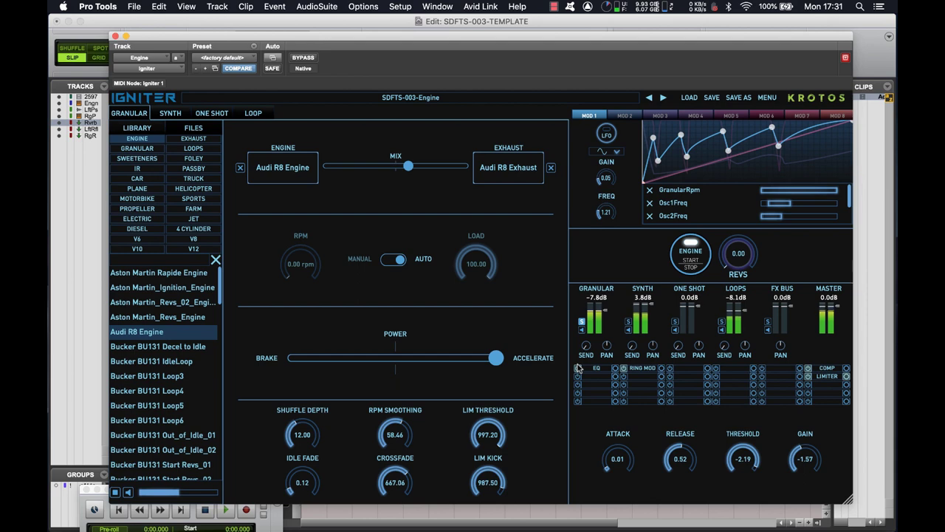
pyautogui.moveTo(496, 359); pyautogui.dragTo(296, 359)
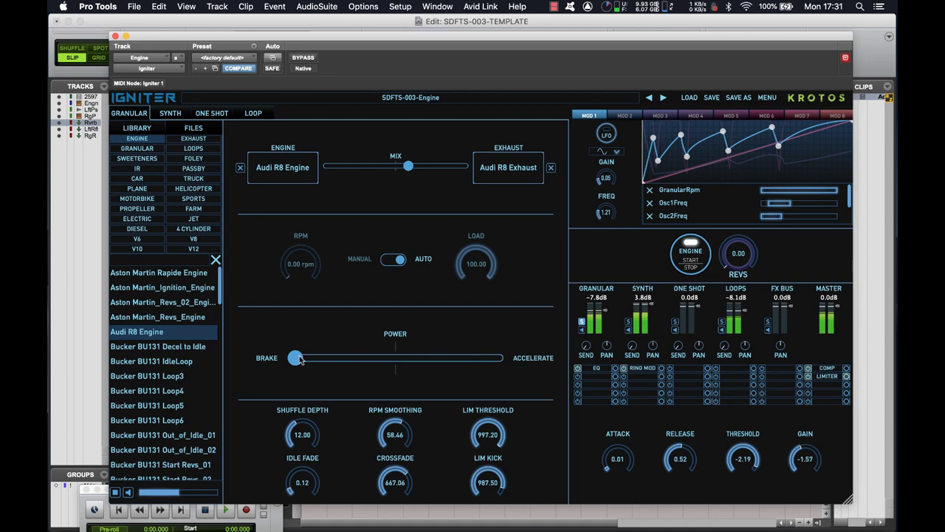
pyautogui.click(692, 258)
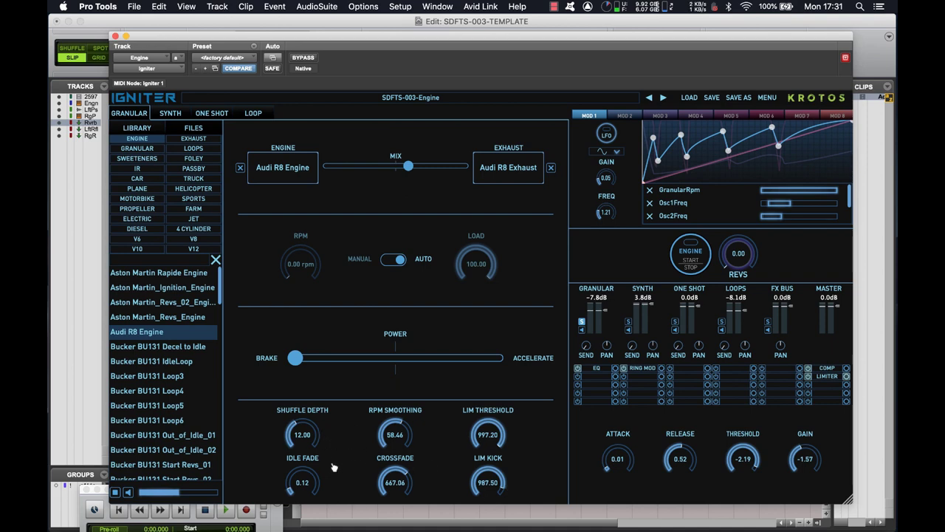
pyautogui.click(393, 262)
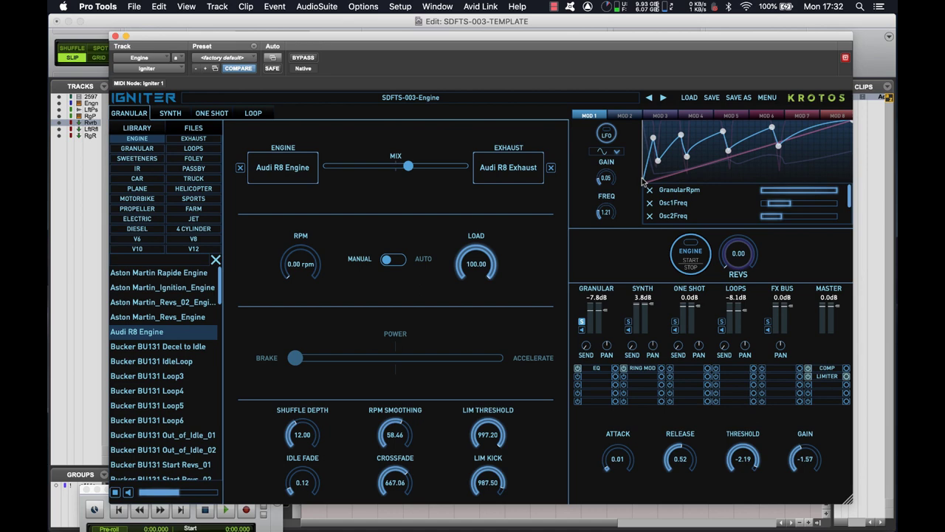
# Start the engine and rev to about 7.5, then stop, restart and rev to about 78.
pyautogui.click(698, 248)
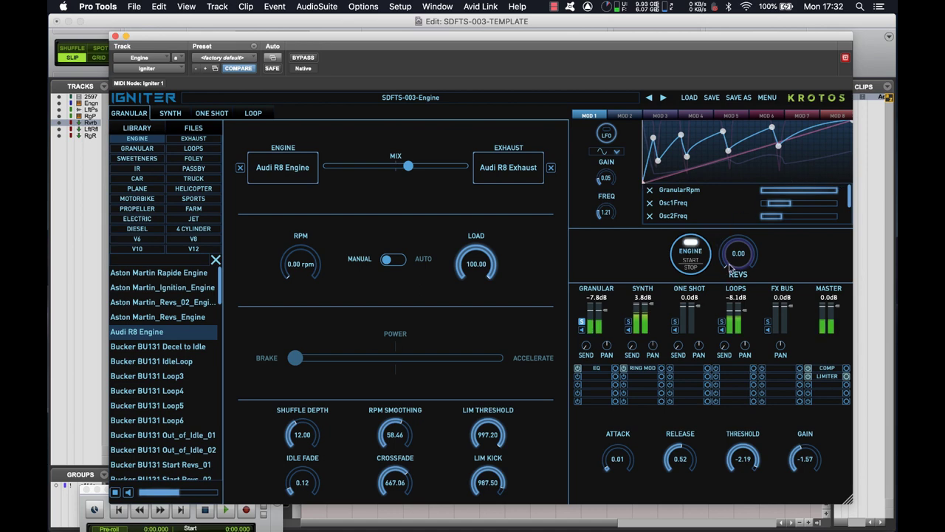
pyautogui.moveTo(729, 268); pyautogui.dragTo(686, 226)
pyautogui.click(702, 258)
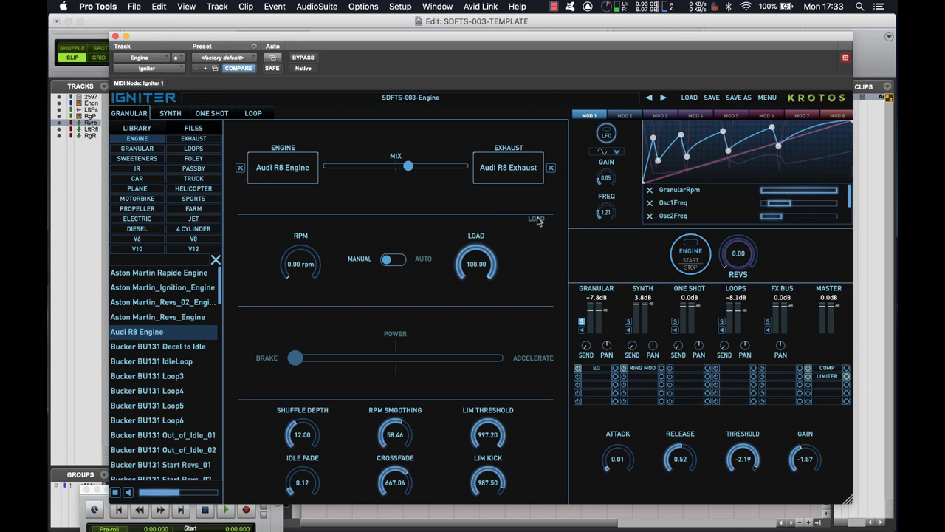
pyautogui.scroll(-3, 682, 216)
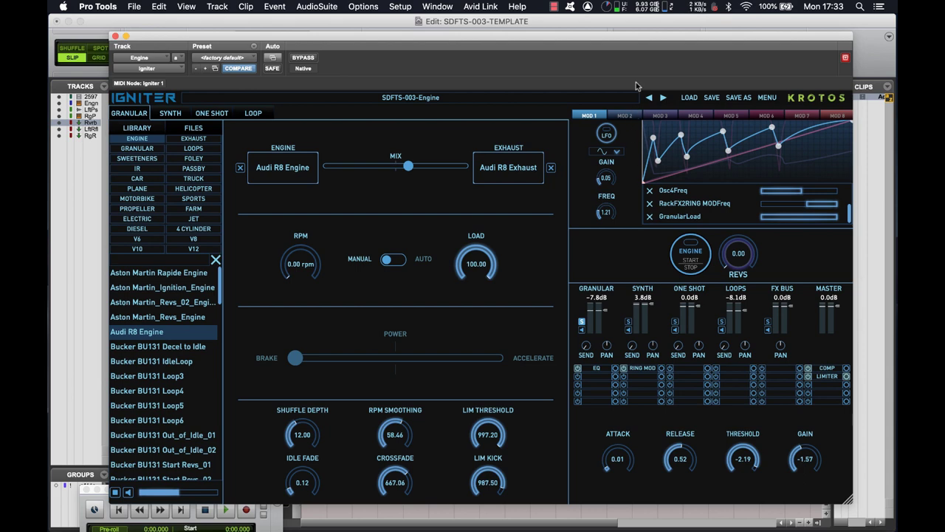
pyautogui.click(703, 261)
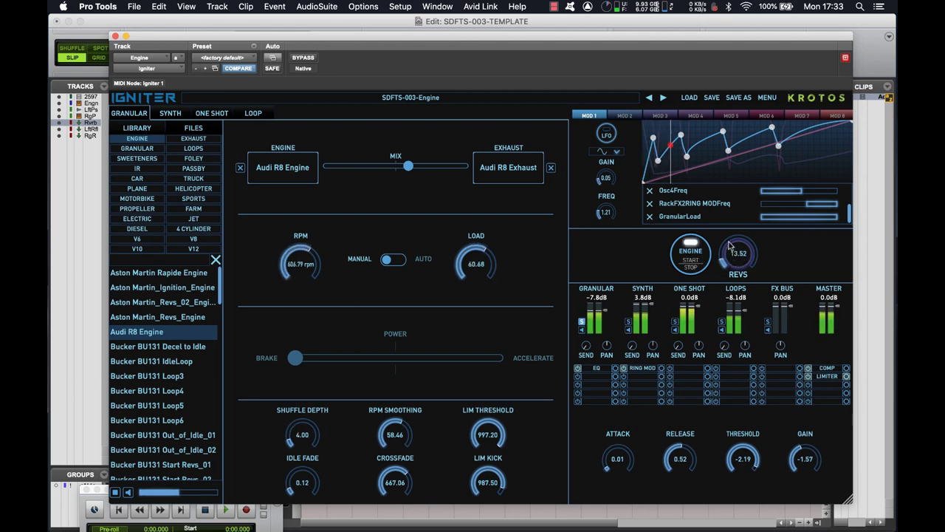
pyautogui.moveTo(730, 240)
pyautogui.mouseDown()
pyautogui.moveTo(723, 176)
pyautogui.moveTo(715, 247)
pyautogui.mouseUp()
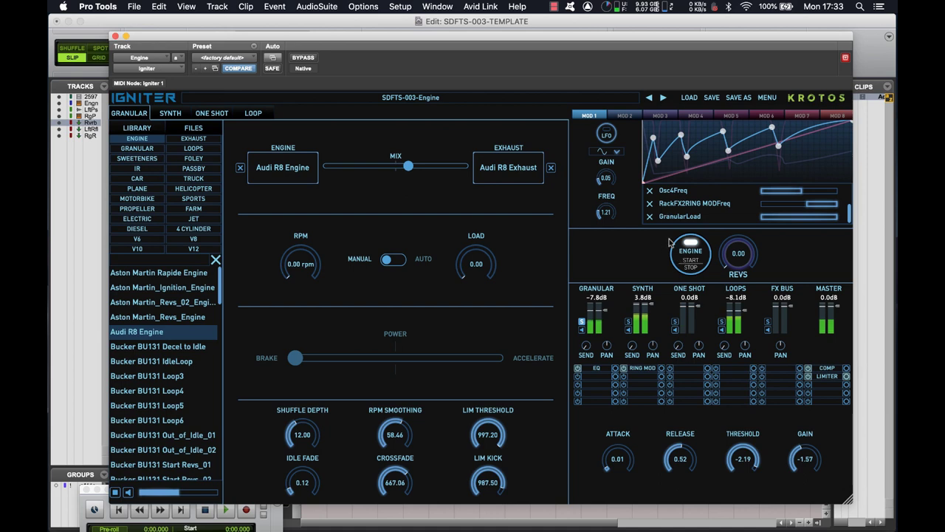
# Stop the engine, remove the GranularLoad target and narrow the GranularRpm modulation range.
pyautogui.click(686, 260)
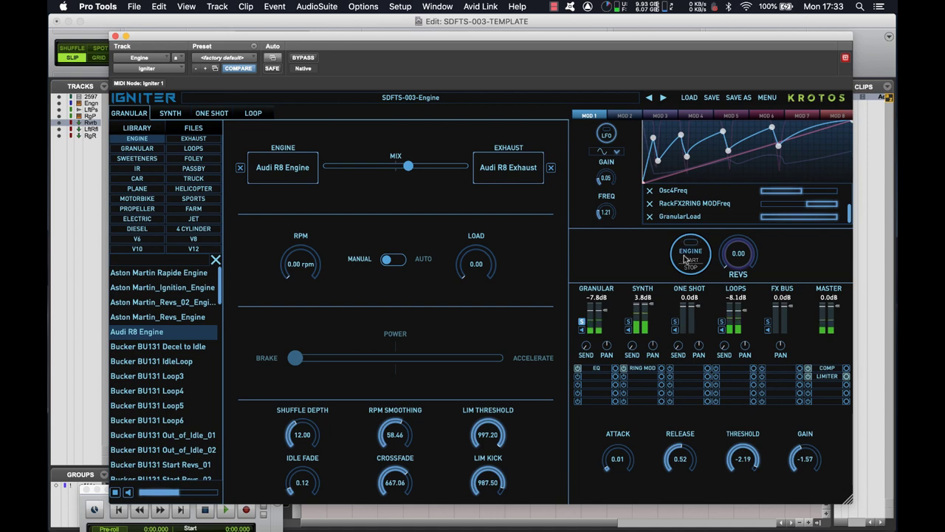
pyautogui.click(650, 216)
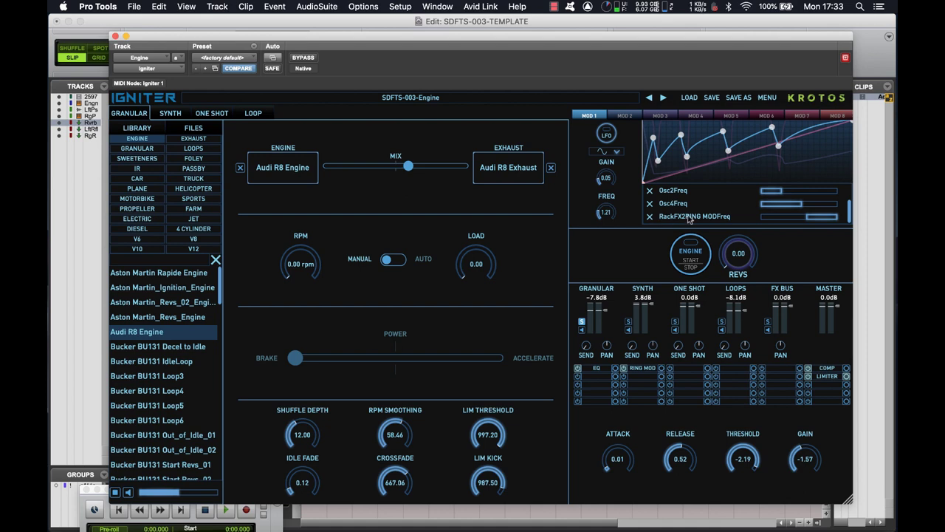
pyautogui.scroll(2, 688, 216)
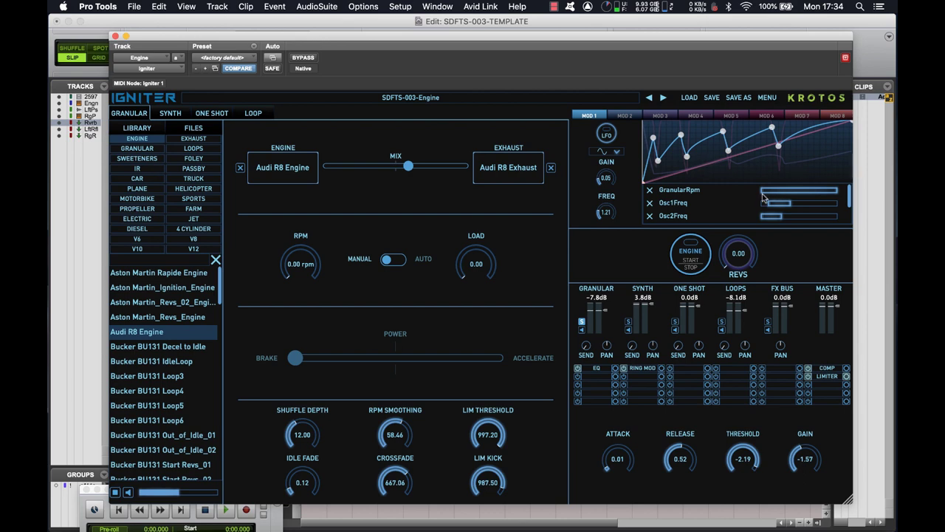
pyautogui.moveTo(763, 197); pyautogui.dragTo(796, 197)
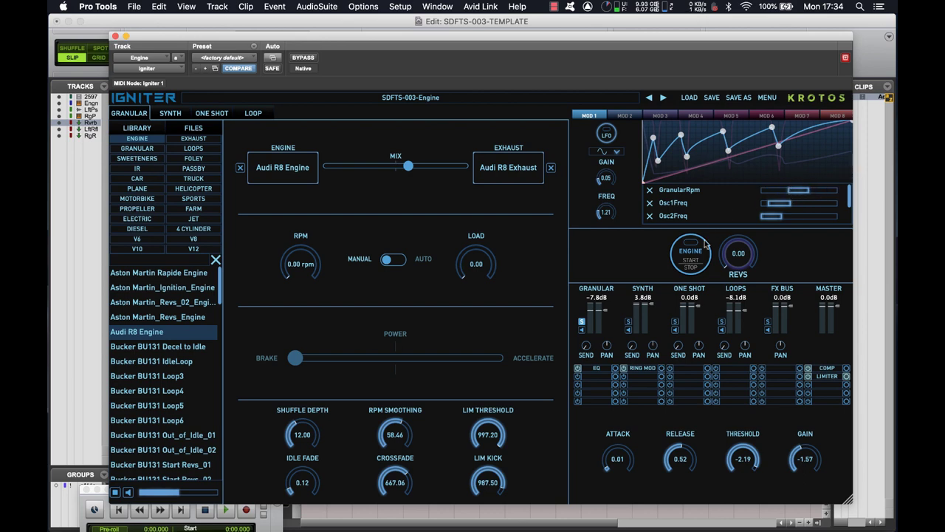
# Audition the engine with revs pushed to maximum, restoring GranularRpm to full range.
pyautogui.click(692, 265)
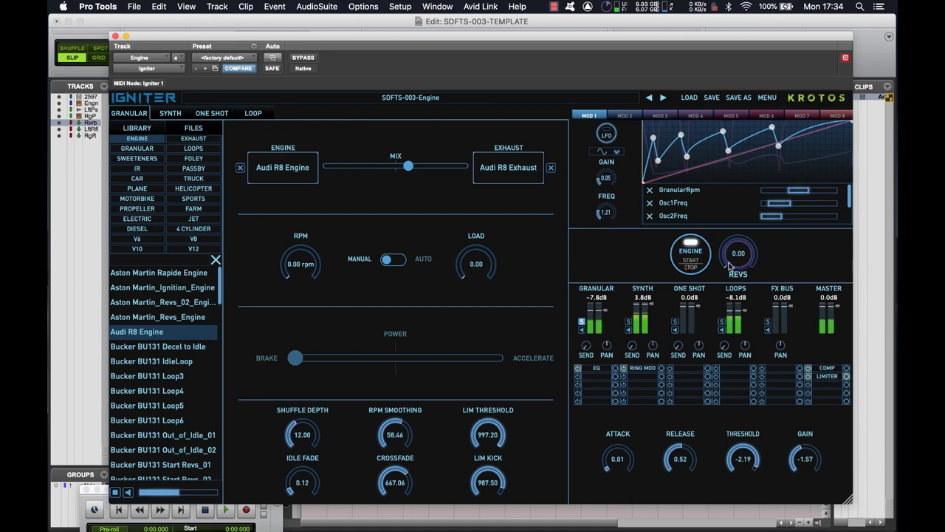
pyautogui.moveTo(730, 266); pyautogui.dragTo(707, 246)
pyautogui.click(693, 255)
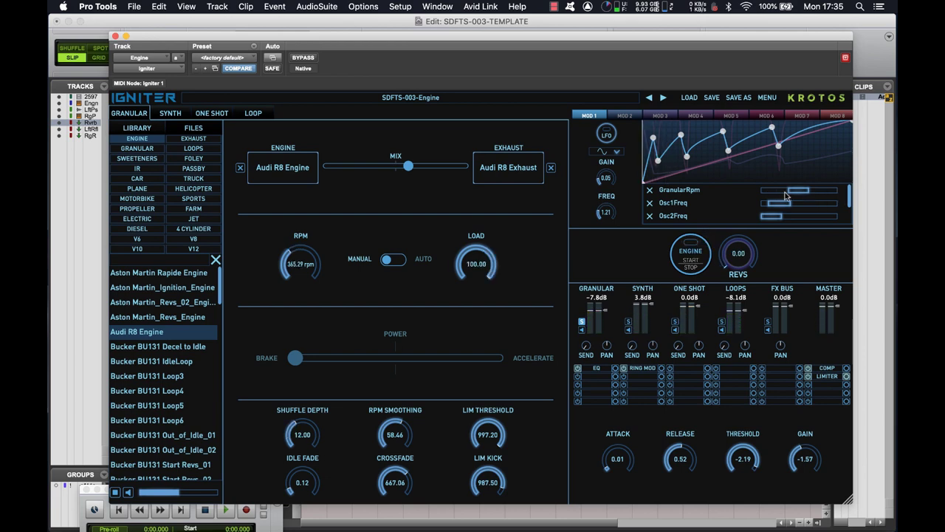
pyautogui.moveTo(738, 271); pyautogui.dragTo(714, 151)
pyautogui.moveTo(791, 193); pyautogui.dragTo(896, 194)
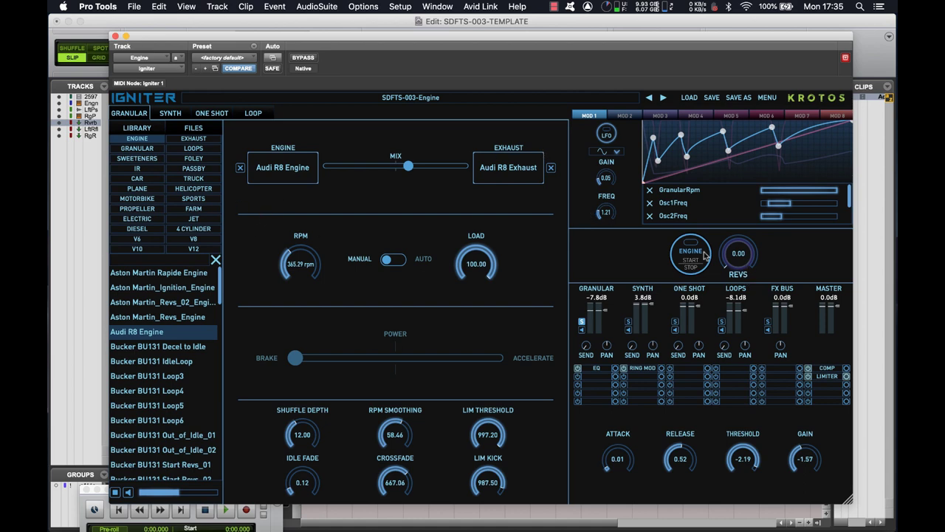
pyautogui.click(685, 267)
pyautogui.click(178, 115)
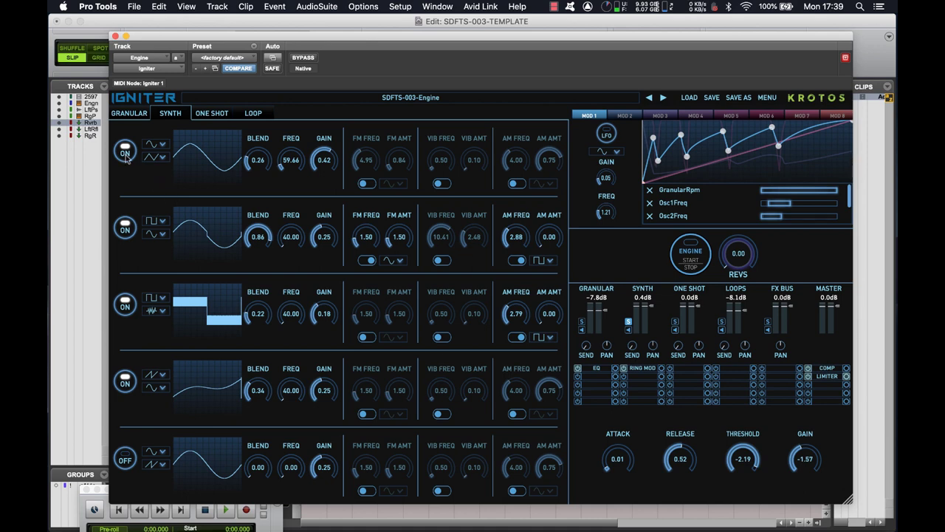
# Turn oscillators 1–4 off and oscillator 5 on.
pyautogui.click(125, 152)
pyautogui.click(123, 231)
pyautogui.click(125, 305)
pyautogui.click(125, 381)
pyautogui.click(124, 455)
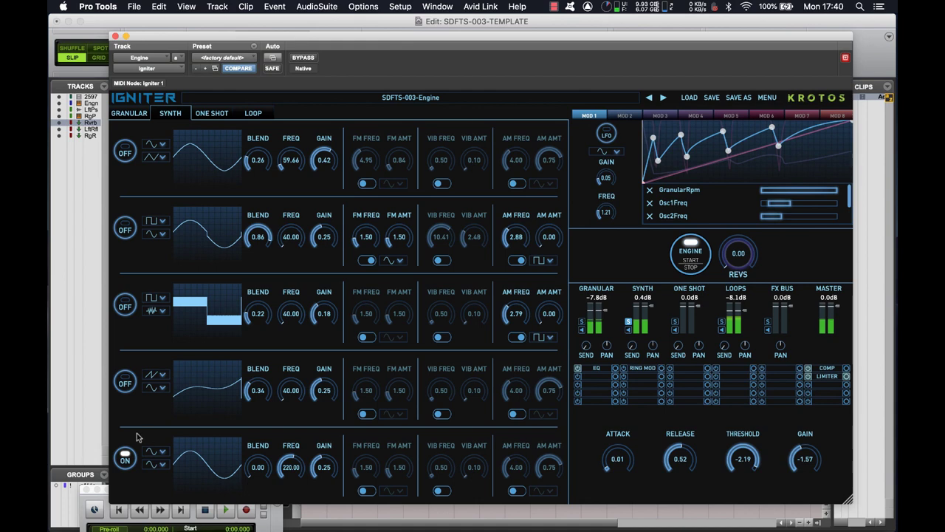
# Give oscillator 5 a new waveform, blend 0.47, and FM enabled with amount 1.21.
pyautogui.click(156, 450)
pyautogui.click(158, 418)
pyautogui.moveTo(258, 469); pyautogui.dragTo(256, 426)
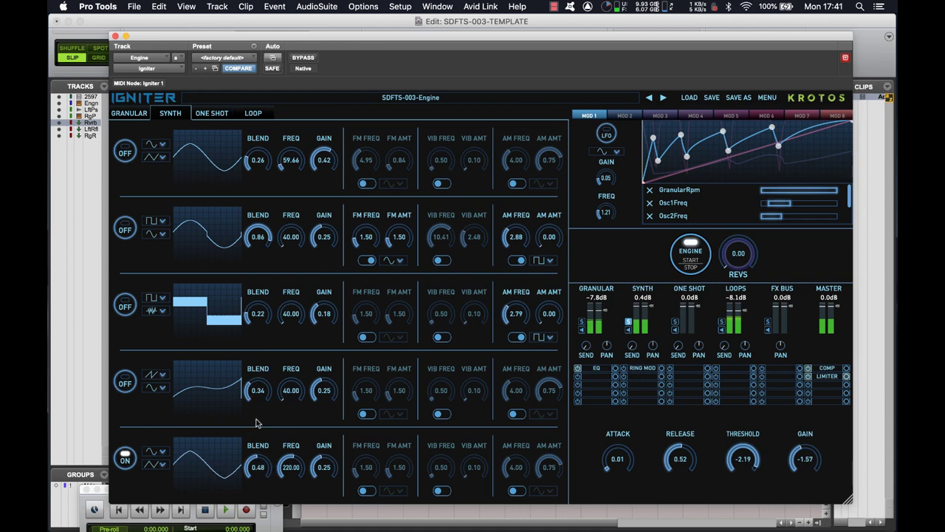
pyautogui.click(367, 491)
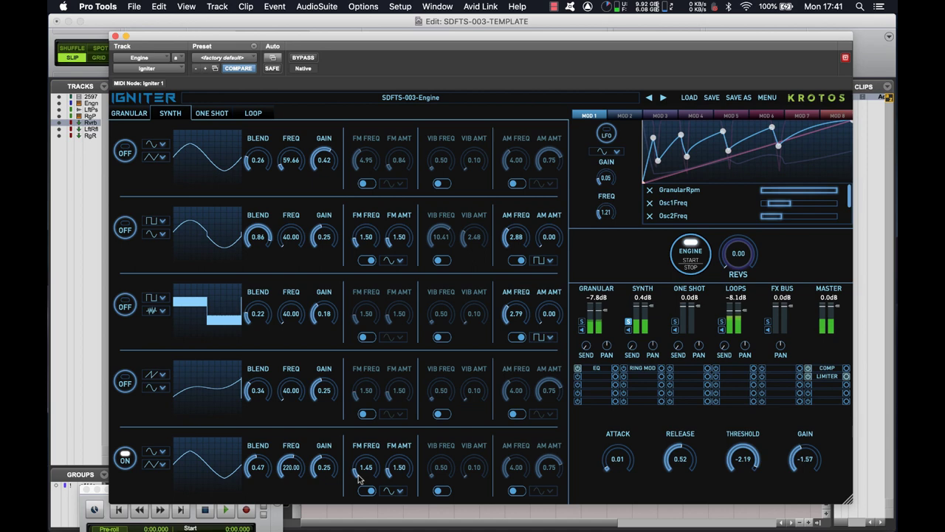
pyautogui.moveTo(393, 476); pyautogui.dragTo(353, 454)
pyautogui.moveTo(394, 470); pyautogui.dragTo(367, 449)
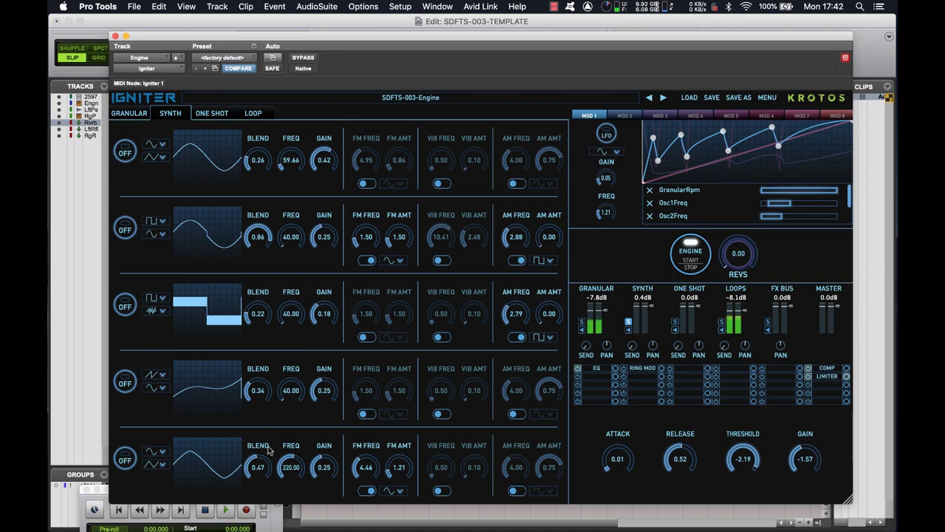
# Set FM amount to 14.03, map it to Osc5ModulationIndex, and shorten its range while revving.
pyautogui.moveTo(390, 452); pyautogui.dragTo(458, 361)
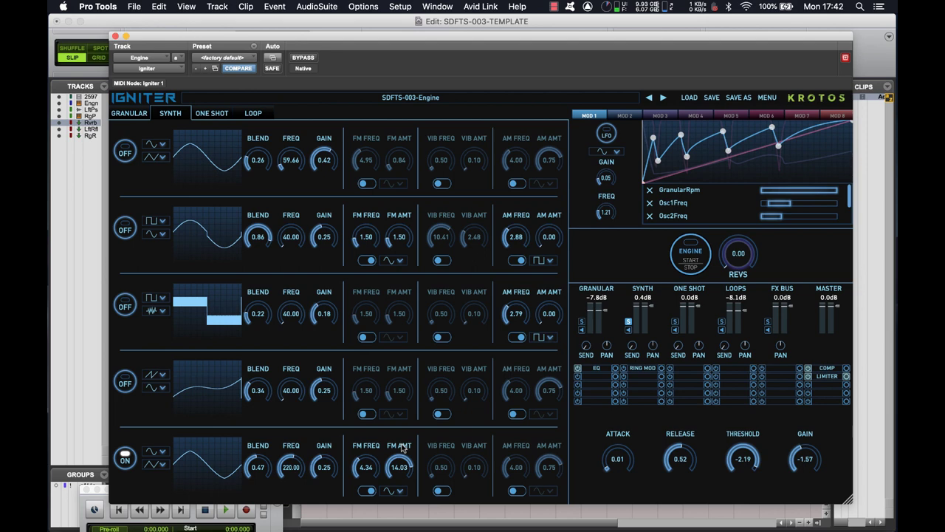
pyautogui.moveTo(403, 447); pyautogui.dragTo(757, 221)
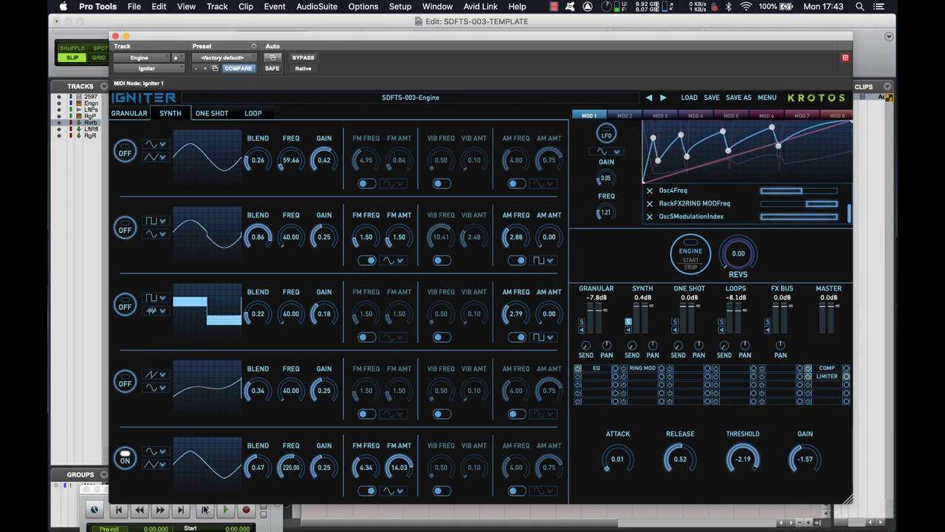
pyautogui.click(697, 261)
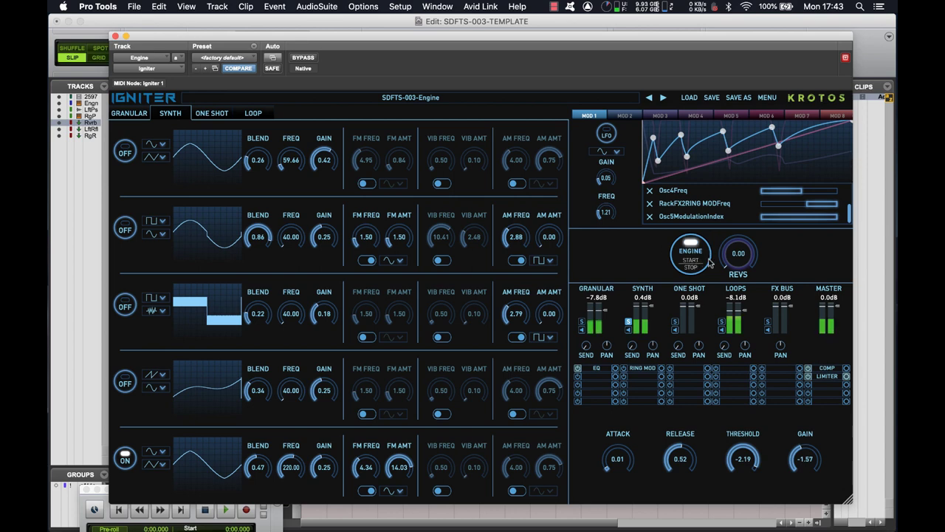
pyautogui.moveTo(728, 262); pyautogui.dragTo(702, 243)
pyautogui.moveTo(837, 220); pyautogui.dragTo(815, 220)
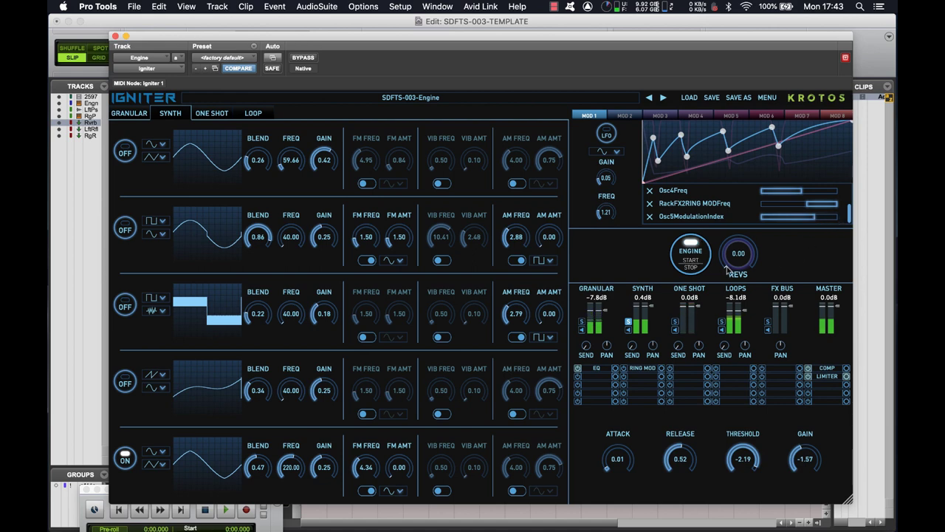
pyautogui.moveTo(727, 266); pyautogui.dragTo(704, 251)
# Stop the engine, turn oscillator 5 off and oscillators 1–4 back on.
pyautogui.click(700, 263)
pyautogui.click(123, 464)
pyautogui.click(125, 386)
pyautogui.click(124, 309)
pyautogui.click(126, 227)
pyautogui.click(127, 152)
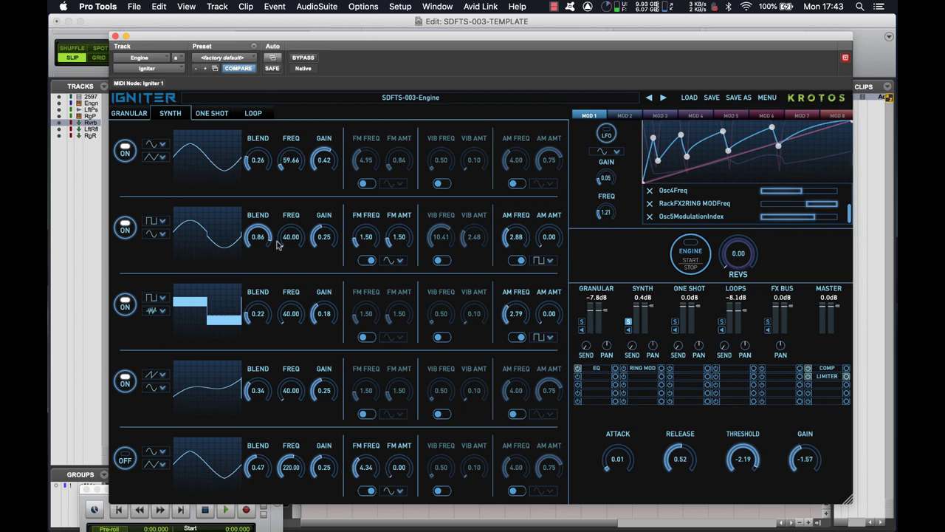
# Audition all five oscillators with rising revs, then switch oscillator 5 off again.
pyautogui.click(691, 251)
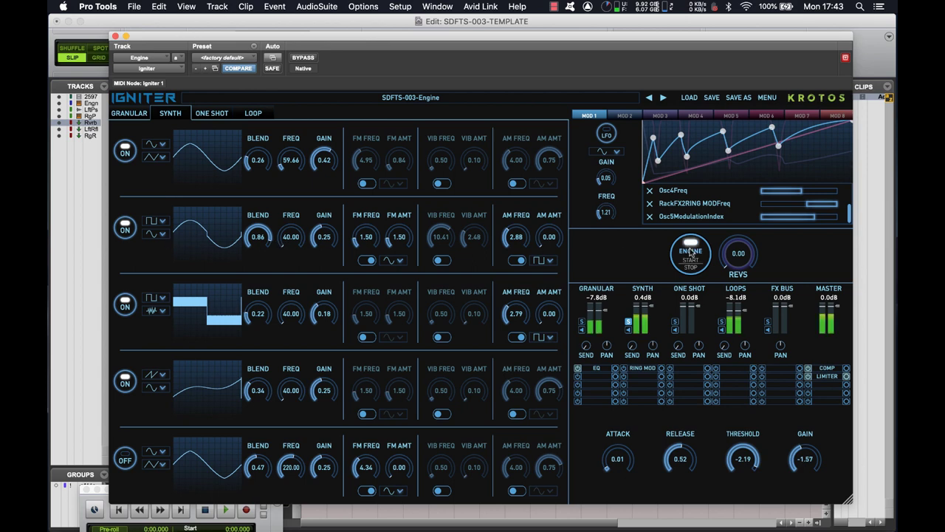
pyautogui.click(125, 459)
pyautogui.moveTo(734, 268)
pyautogui.mouseDown()
pyautogui.moveTo(715, 226)
pyautogui.moveTo(714, 170)
pyautogui.moveTo(721, 274)
pyautogui.mouseUp()
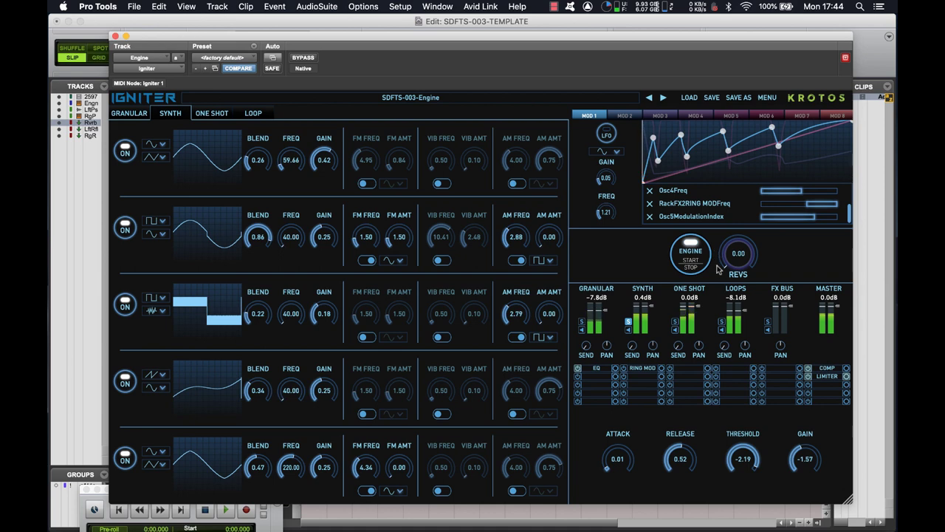
pyautogui.click(125, 458)
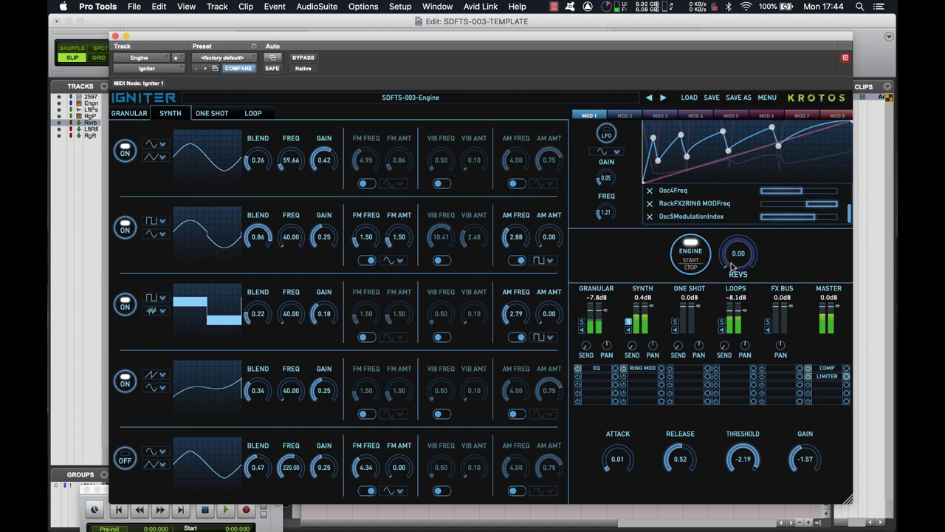
# Rev the engine, then mute the ONE SHOT and LOOPS channels and rev to 8.59.
pyautogui.moveTo(733, 266)
pyautogui.mouseDown()
pyautogui.moveTo(707, 220)
pyautogui.moveTo(692, 129)
pyautogui.moveTo(706, 253)
pyautogui.mouseUp()
pyautogui.click(686, 267)
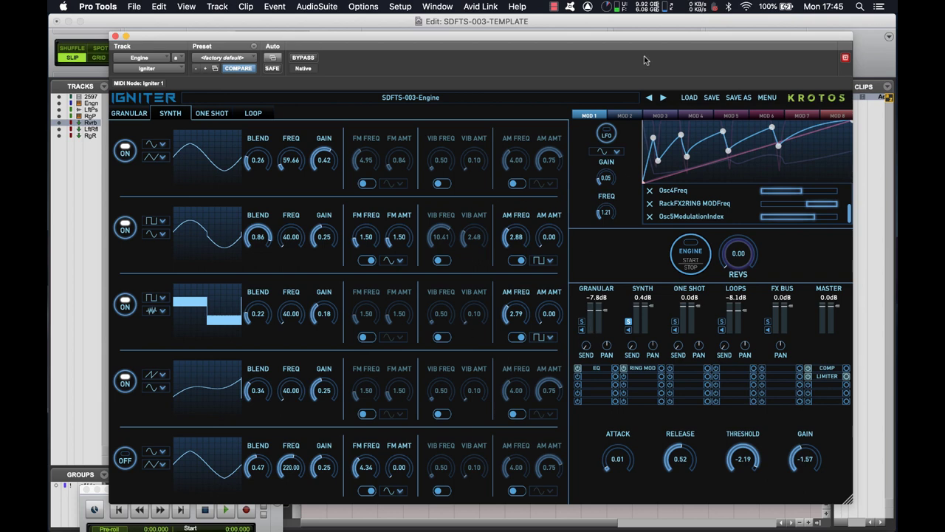
pyautogui.click(690, 250)
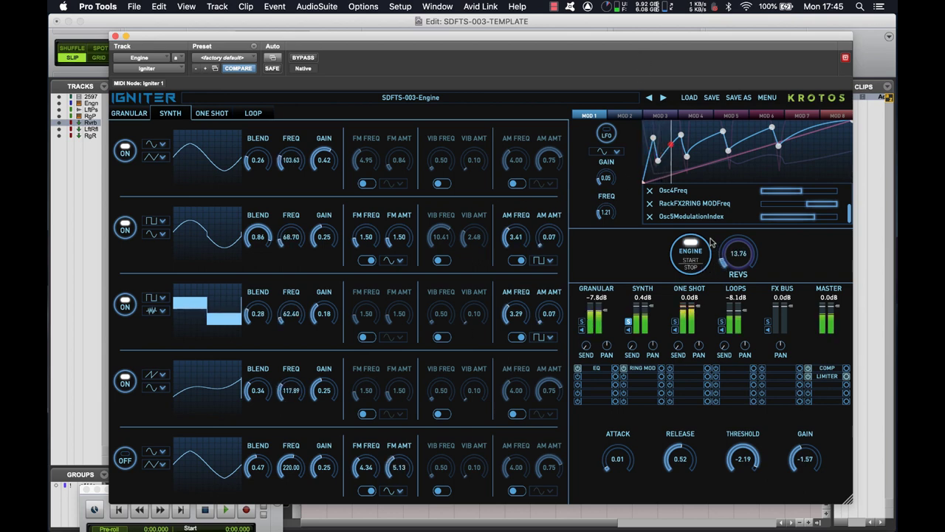
pyautogui.click(693, 263)
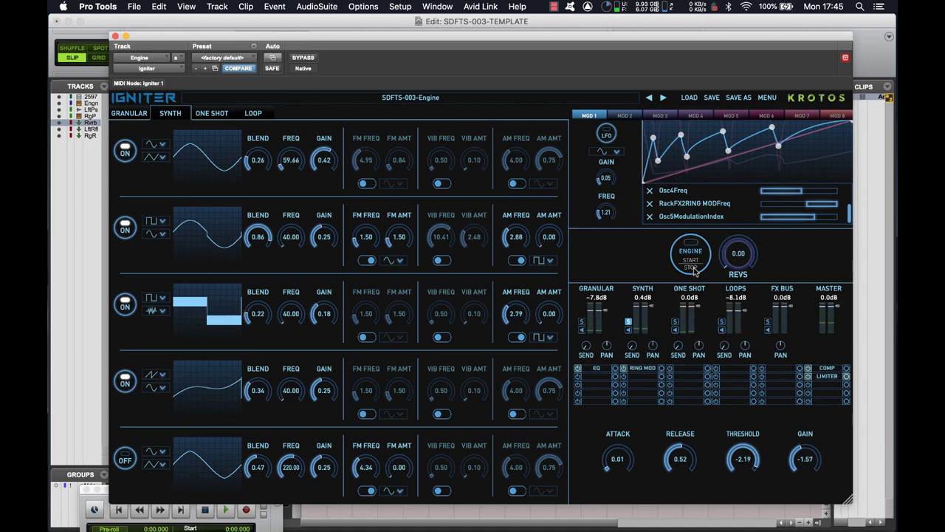
pyautogui.click(675, 330)
pyautogui.click(691, 251)
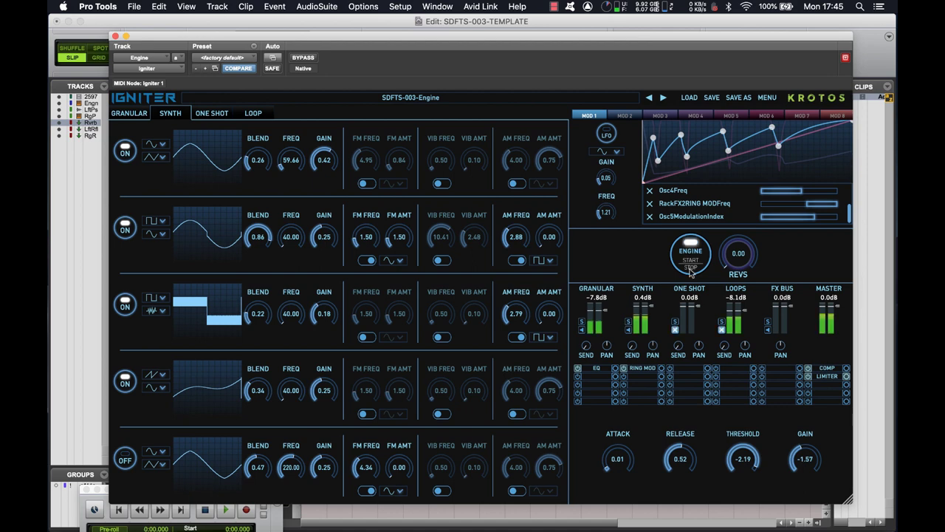
pyautogui.moveTo(731, 266); pyautogui.dragTo(702, 183)
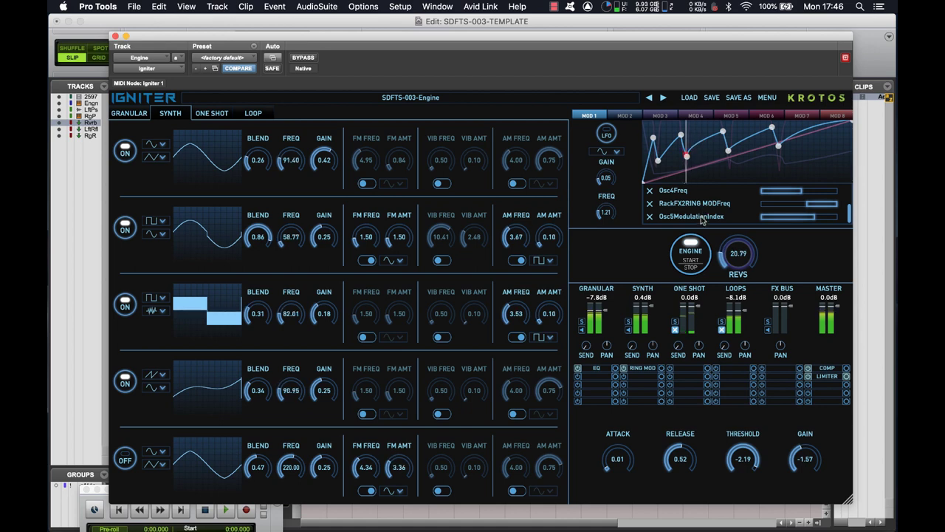
# Raise the synth layer fader to 3.8 dB and restart the engine.
pyautogui.click(681, 263)
pyautogui.moveTo(650, 308); pyautogui.dragTo(652, 302)
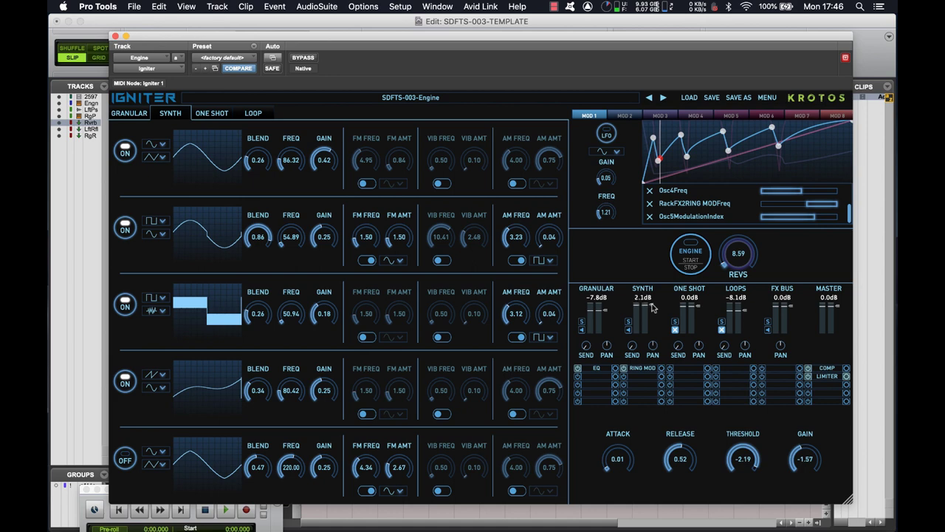
pyautogui.click(687, 264)
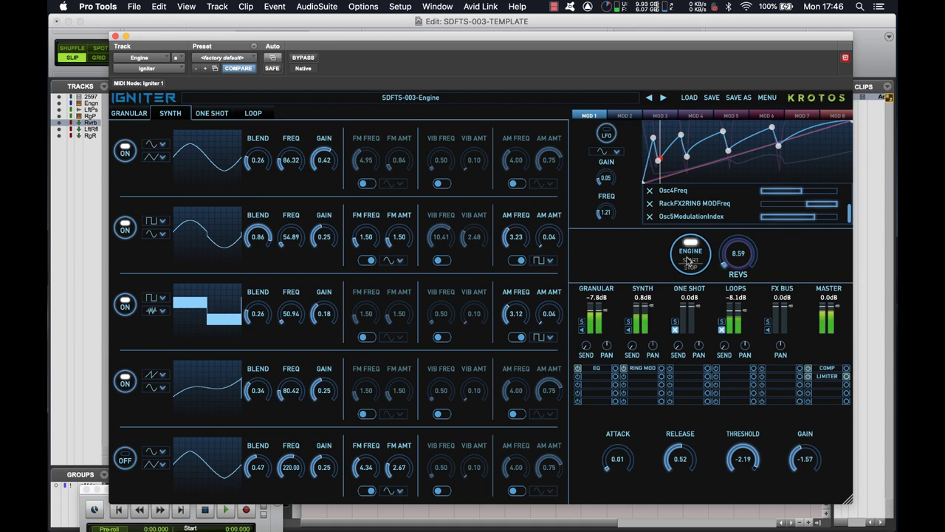
pyautogui.moveTo(652, 305); pyautogui.dragTo(652, 305)
# Rev the engine up, compare oscillator 3 off and on, then bring revs down and stop.
pyautogui.moveTo(737, 259); pyautogui.dragTo(729, 192)
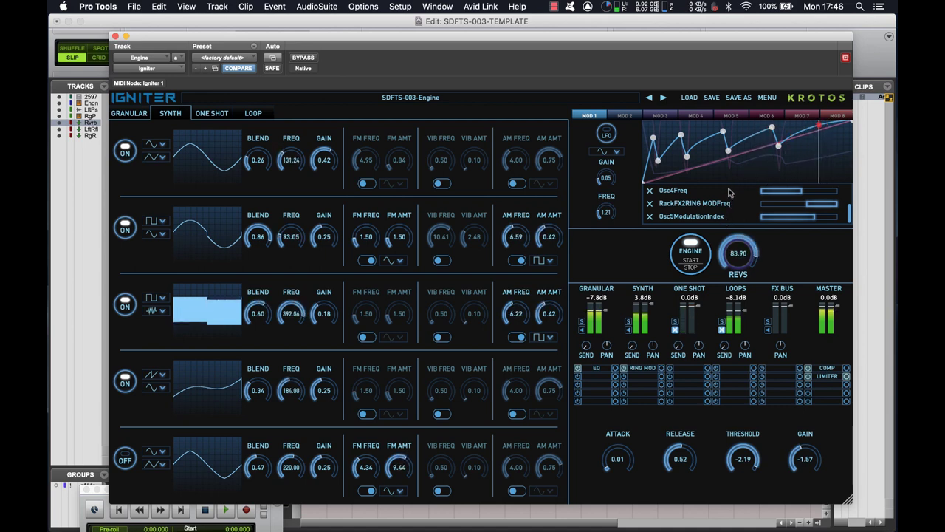
pyautogui.click(125, 308)
pyautogui.click(126, 310)
pyautogui.moveTo(728, 255); pyautogui.dragTo(742, 351)
pyautogui.click(691, 262)
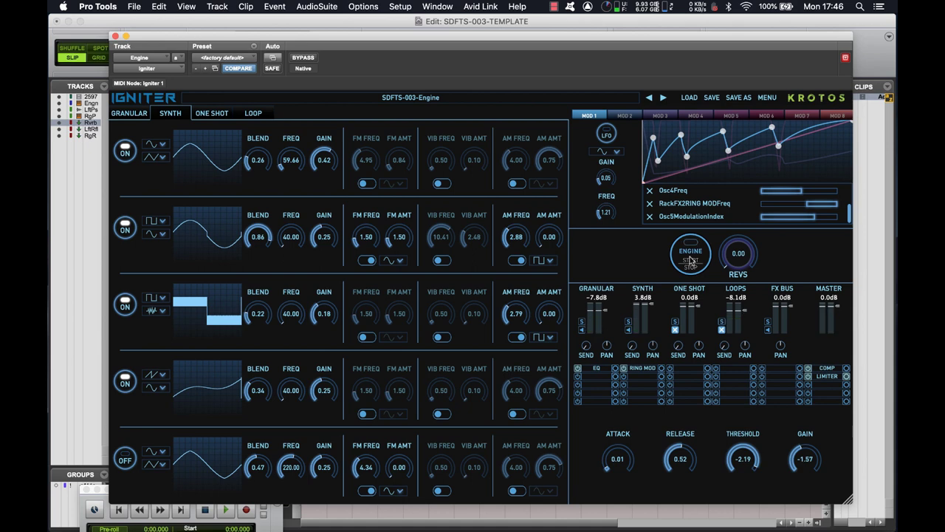
# On the One Shot page, try a gain envelope on the first sample, then revert to fixed gain.
pyautogui.click(222, 114)
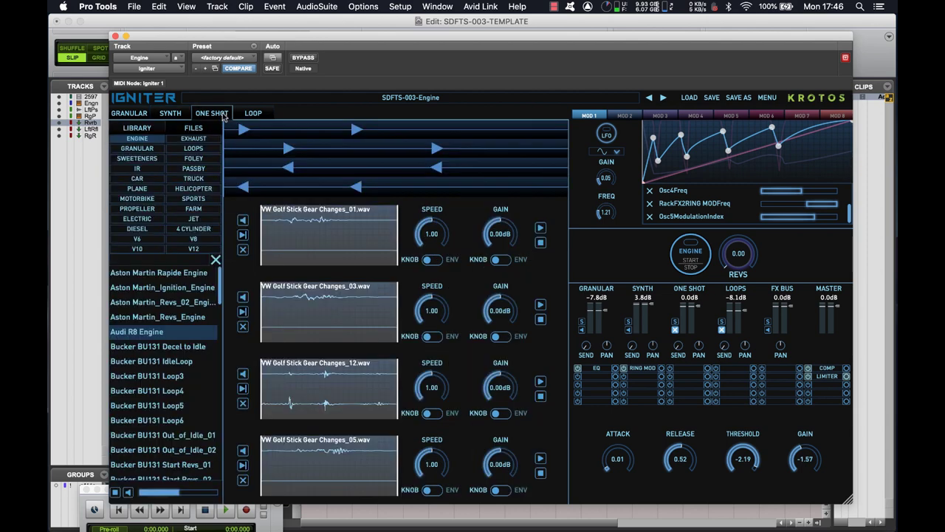
pyautogui.click(500, 260)
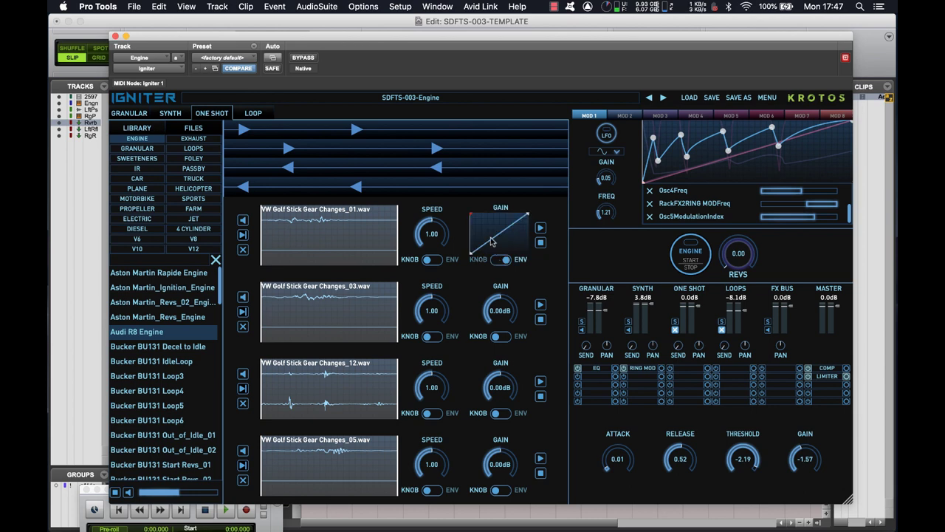
pyautogui.moveTo(491, 239)
pyautogui.mouseDown()
pyautogui.moveTo(487, 223)
pyautogui.moveTo(501, 223)
pyautogui.mouseUp()
pyautogui.click(502, 260)
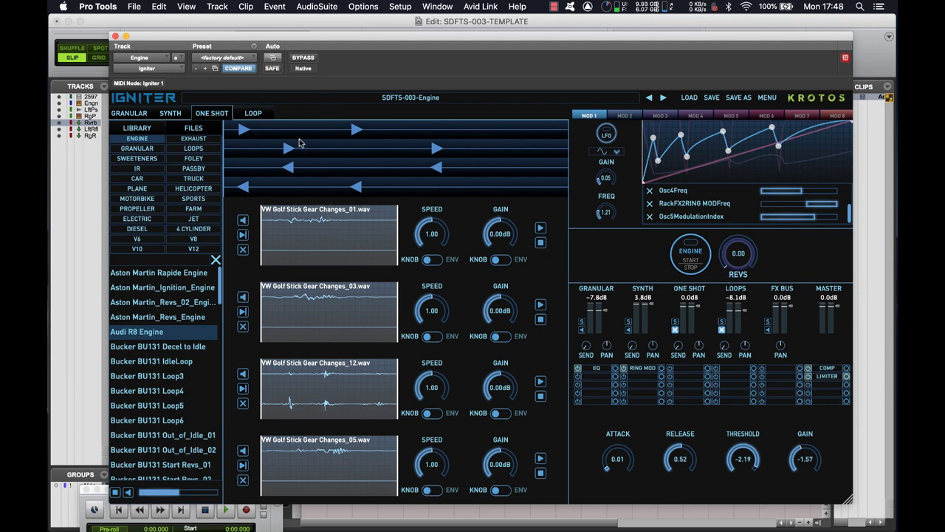
# Play and stop the one-shots, then flip the third lane's trigger marker to point left.
pyautogui.press('space')
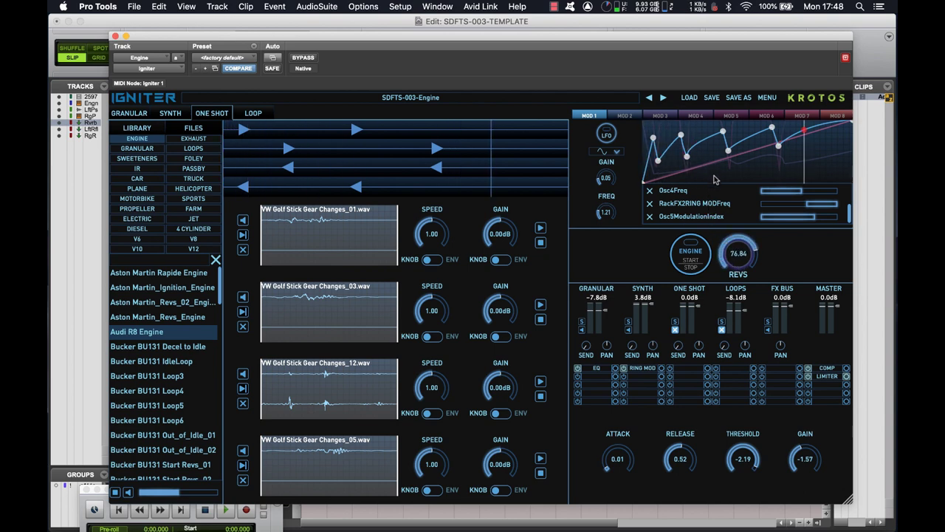
pyautogui.press('space')
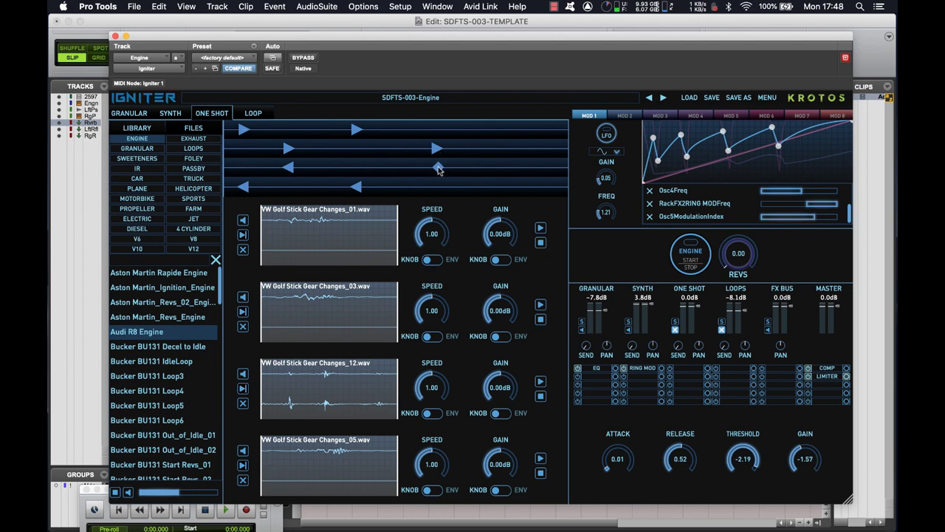
pyautogui.click(438, 168)
pyautogui.click(438, 170)
# Restart the engine and audition the first three gear-change one-shots, replaying the third.
pyautogui.click(693, 266)
pyautogui.click(541, 228)
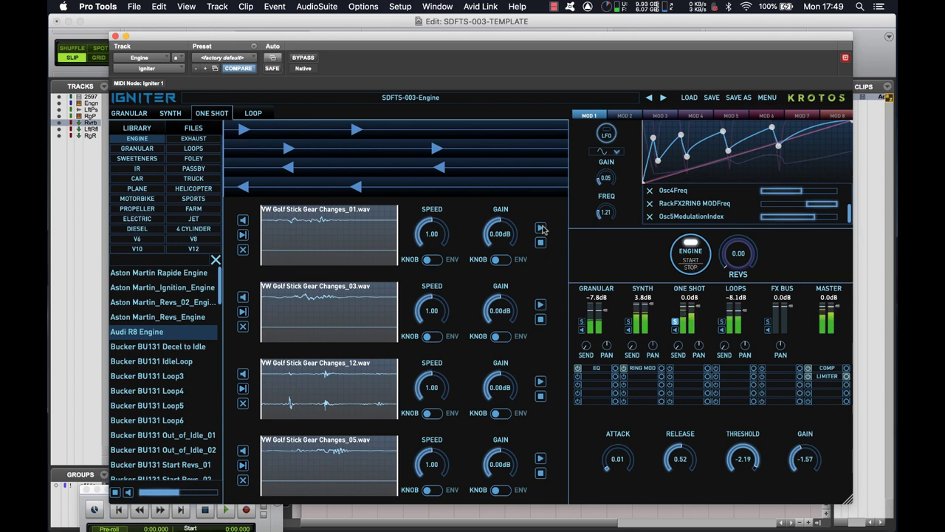
pyautogui.click(540, 305)
pyautogui.click(541, 381)
pyautogui.click(542, 384)
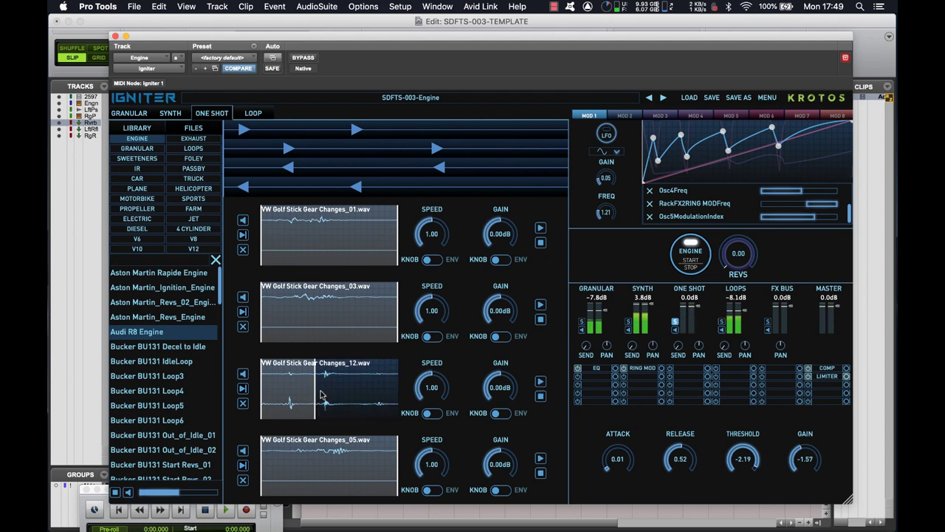
# Trim the third gear-change one-shot's end earlier, widen it slightly, and audition it against the first.
pyautogui.moveTo(395, 388); pyautogui.dragTo(318, 389)
pyautogui.click(542, 384)
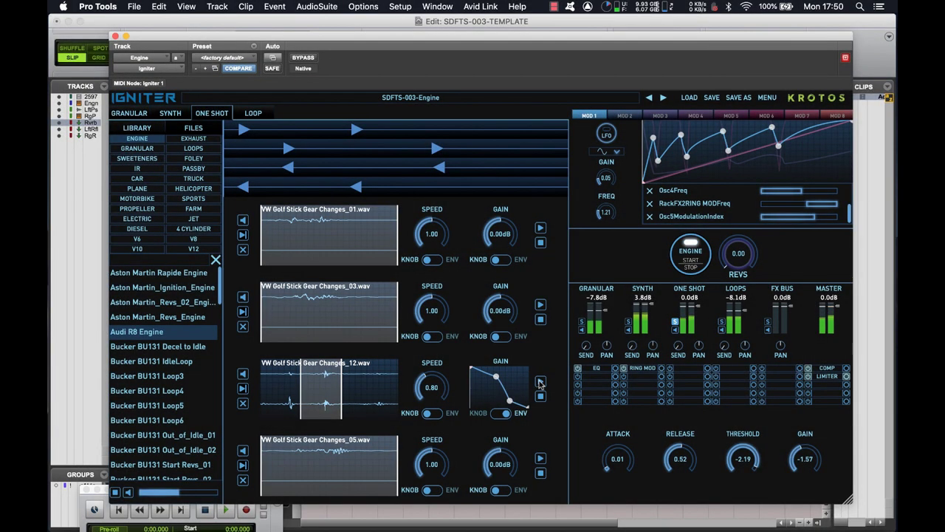
pyautogui.click(541, 382)
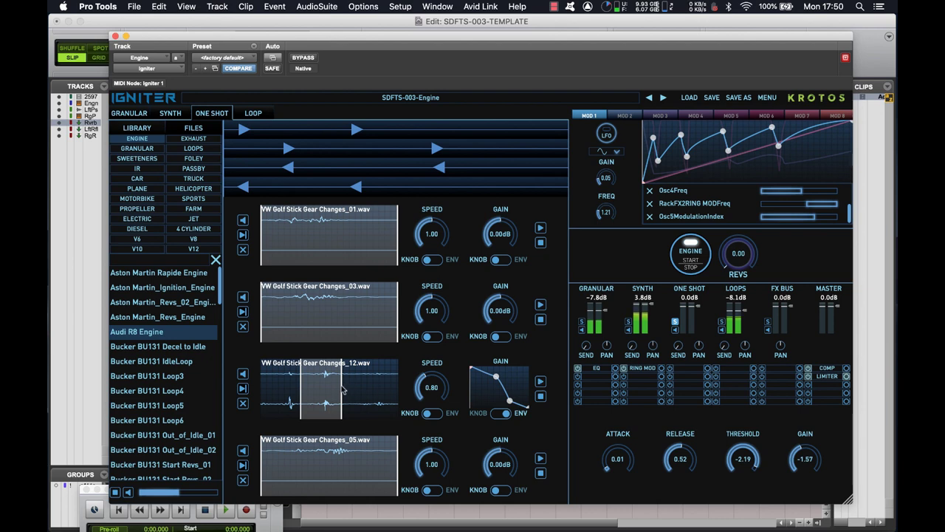
pyautogui.moveTo(342, 390); pyautogui.dragTo(348, 389)
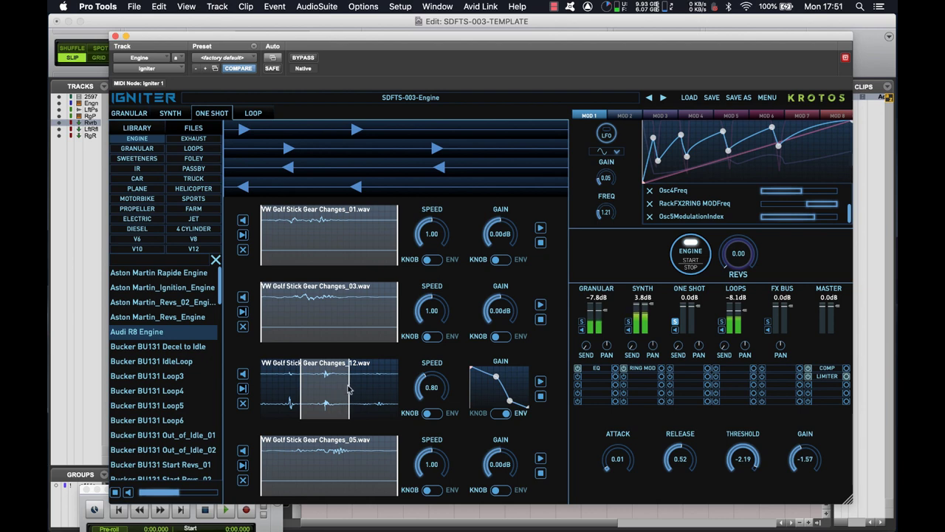
pyautogui.click(541, 384)
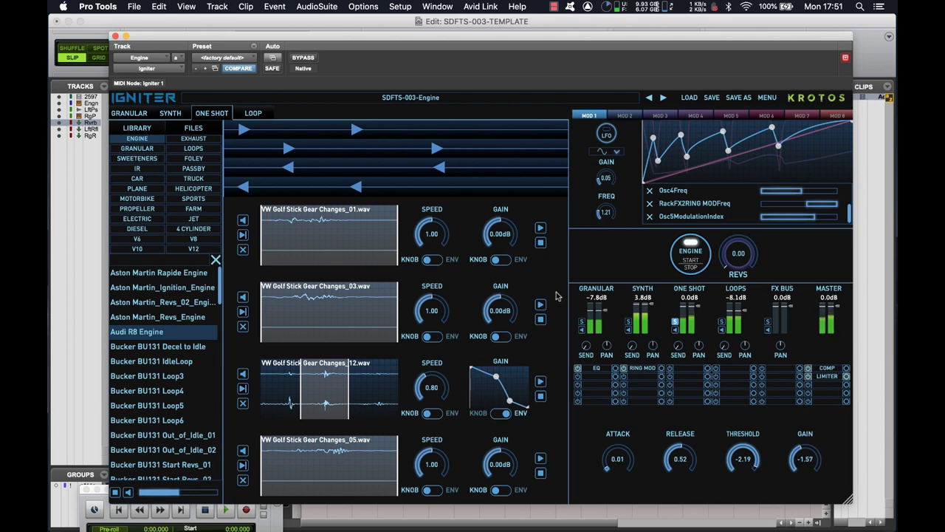
pyautogui.click(541, 228)
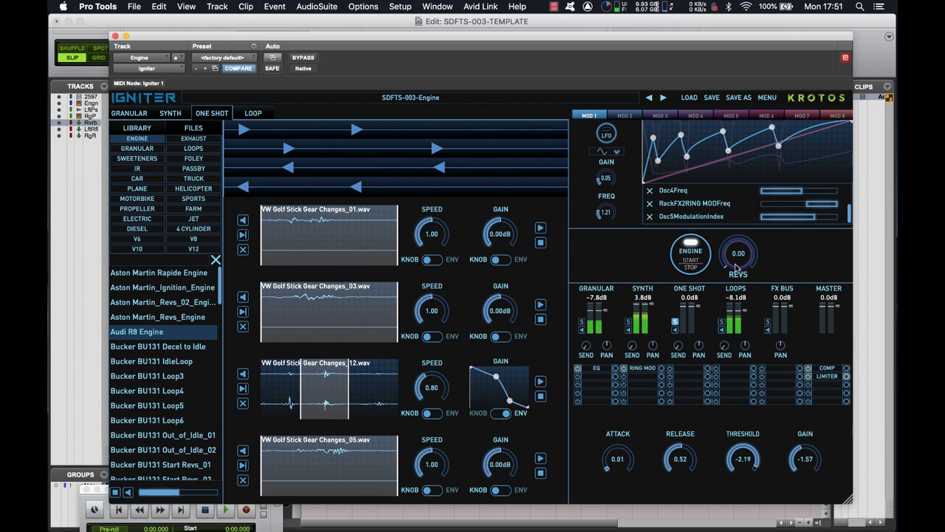
# Raise the revs to hear the gear-change one-shots, then unsolo the one-shot bus.
pyautogui.moveTo(735, 267); pyautogui.dragTo(720, 254)
pyautogui.click(674, 321)
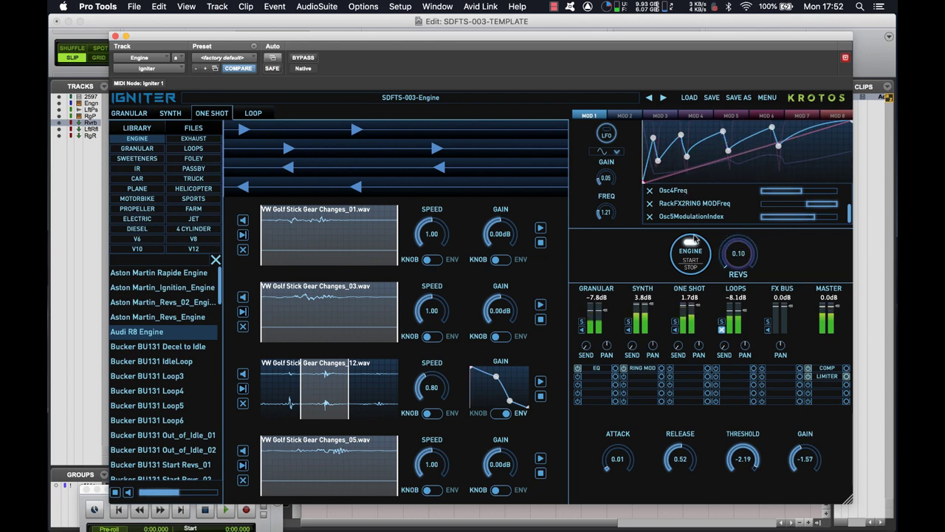
# Put an EQ on the one-shot bus boosting 288Hz by 11.85 dB, then rev the engine to hear it.
pyautogui.click(691, 266)
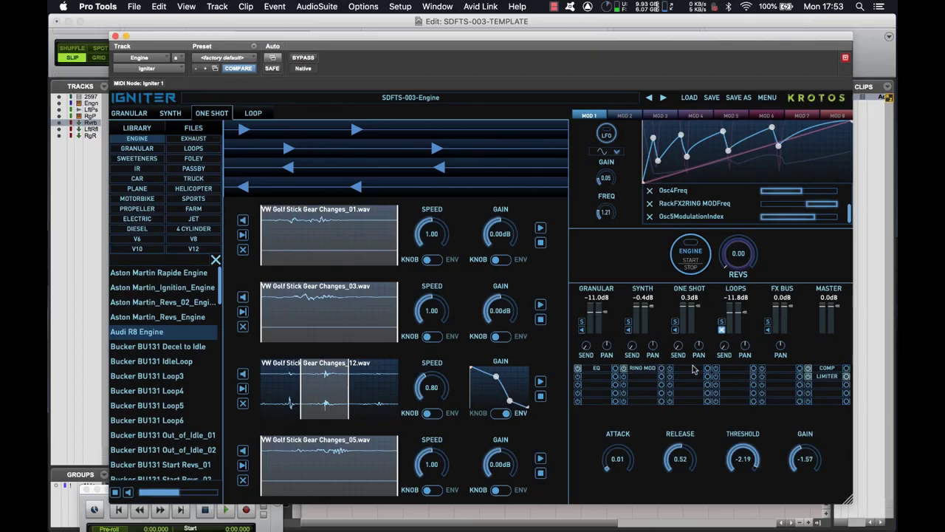
pyautogui.click(691, 368)
pyautogui.click(693, 379)
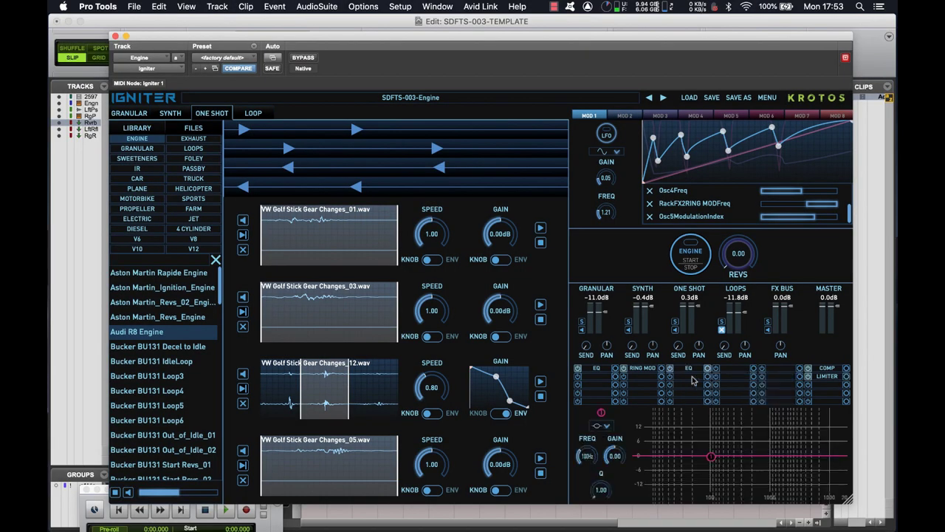
pyautogui.moveTo(711, 457); pyautogui.dragTo(738, 430)
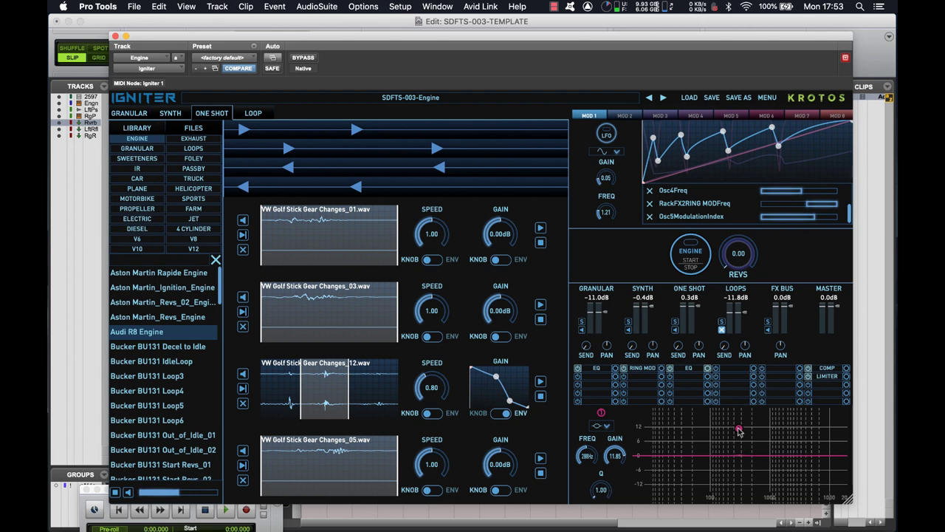
pyautogui.click(691, 267)
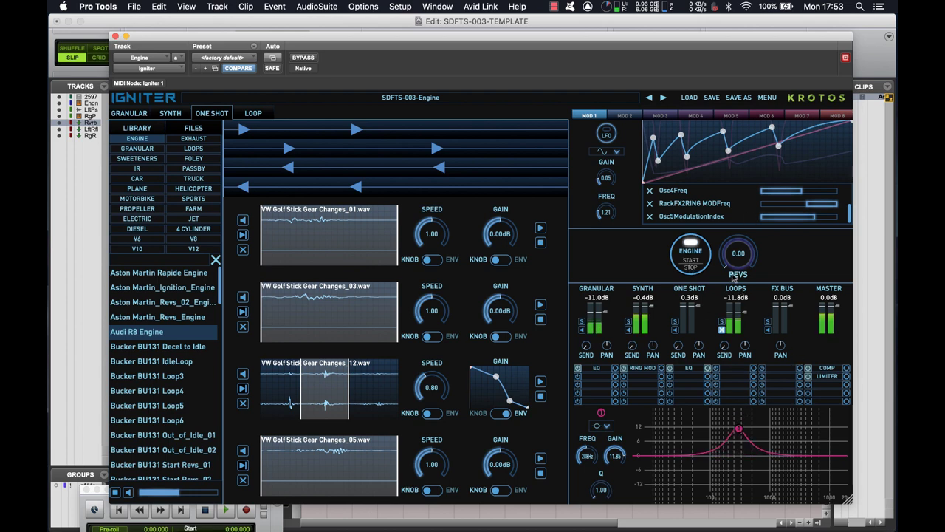
pyautogui.moveTo(733, 275); pyautogui.dragTo(714, 257)
# Stop the engine, show the Loop page's drone loops, and unmute and solo the LOOPS bus.
pyautogui.click(696, 259)
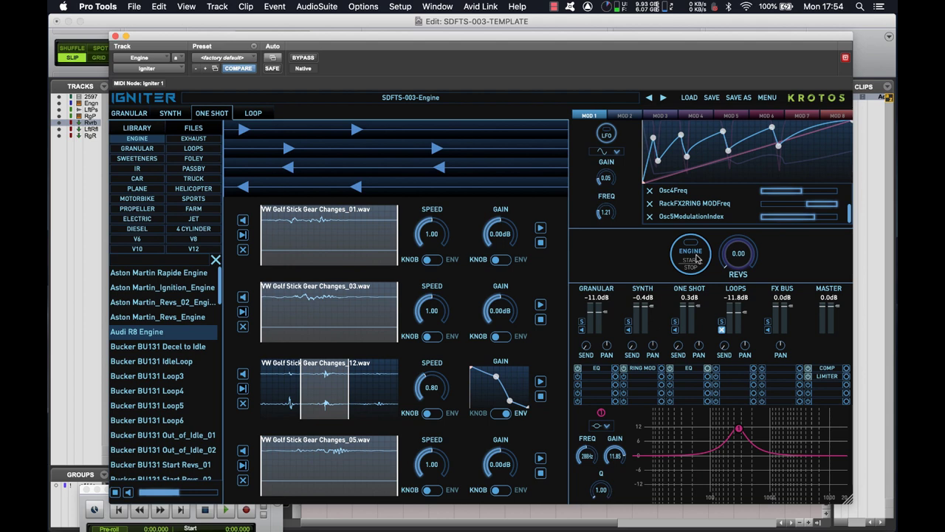
pyautogui.click(253, 114)
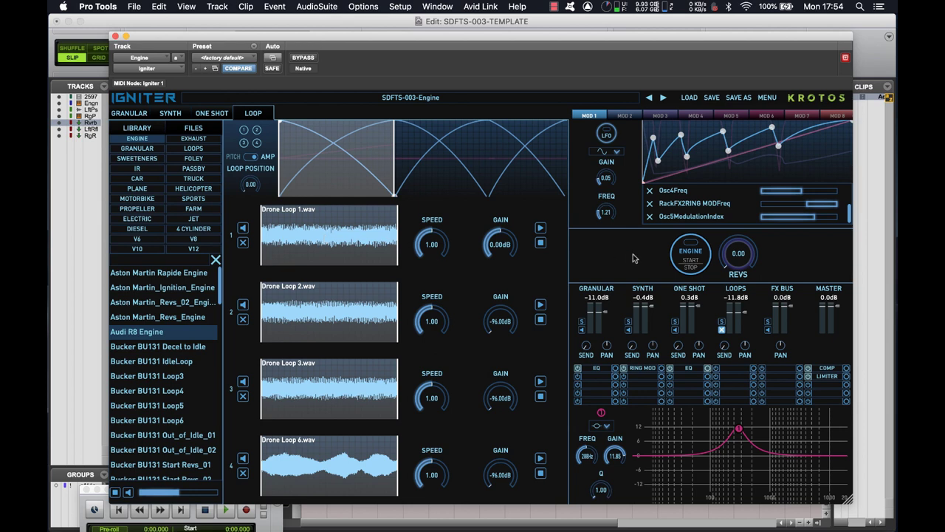
pyautogui.click(722, 328)
pyautogui.click(721, 325)
# Audition the loops across the revs, then set the crossfade to span all four loops.
pyautogui.click(693, 259)
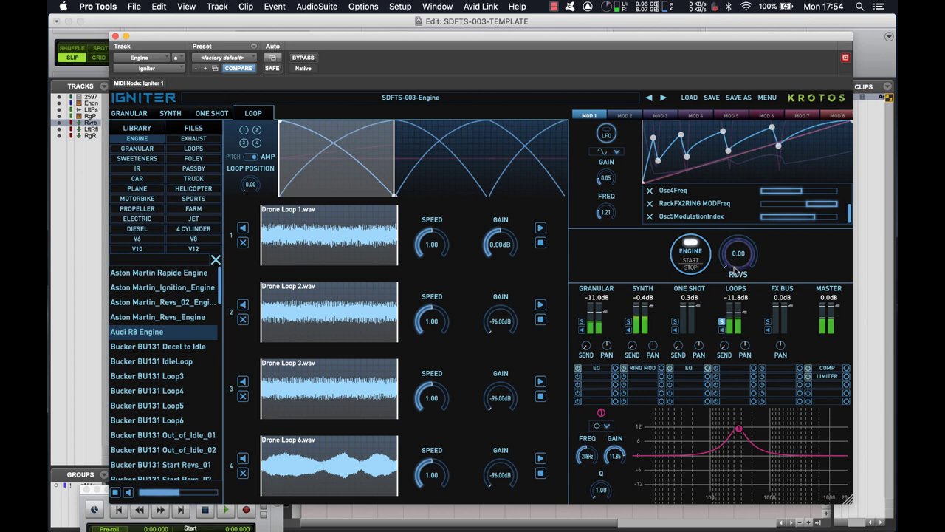
pyautogui.moveTo(733, 268)
pyautogui.mouseDown()
pyautogui.moveTo(714, 219)
pyautogui.moveTo(710, 154)
pyautogui.moveTo(722, 262)
pyautogui.mouseUp()
pyautogui.click(694, 262)
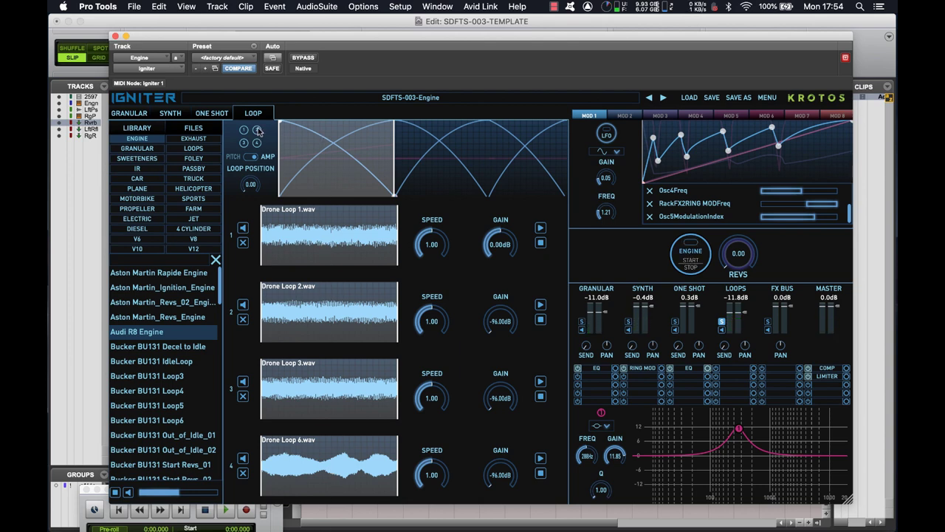
pyautogui.click(258, 130)
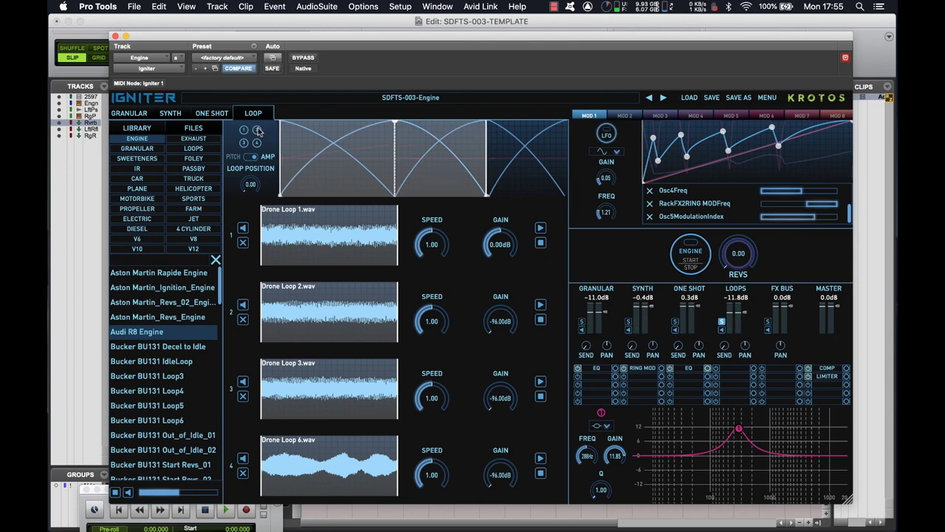
pyautogui.click(243, 142)
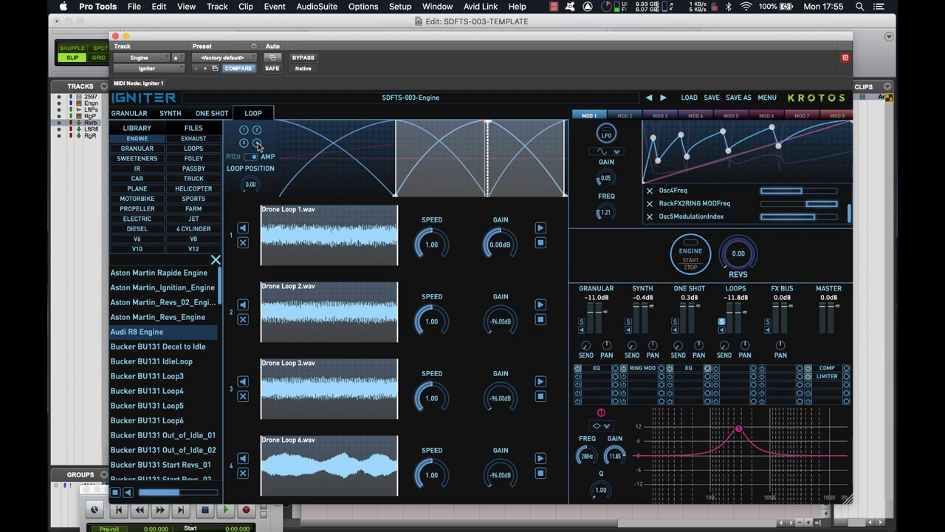
pyautogui.click(258, 143)
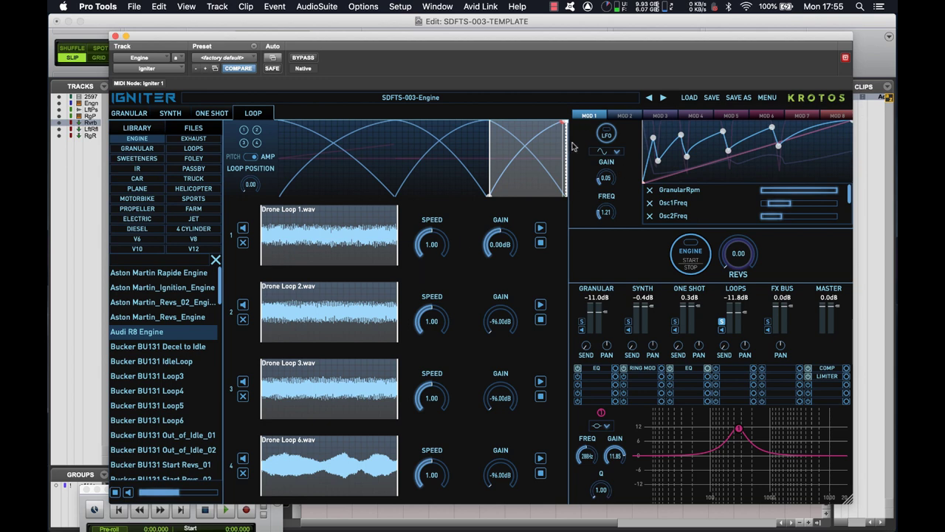
# Step through modulators MOD 2 to MOD 8 to inspect their targets.
pyautogui.click(625, 116)
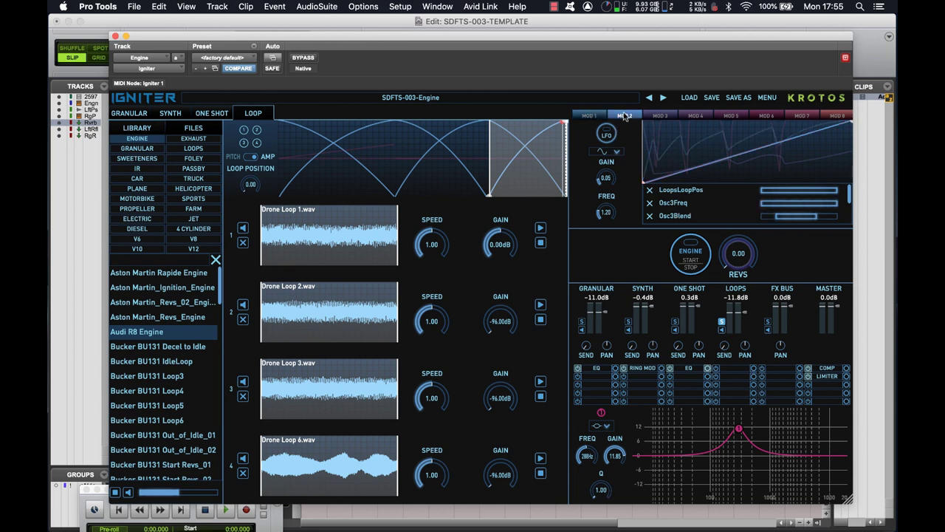
pyautogui.click(663, 117)
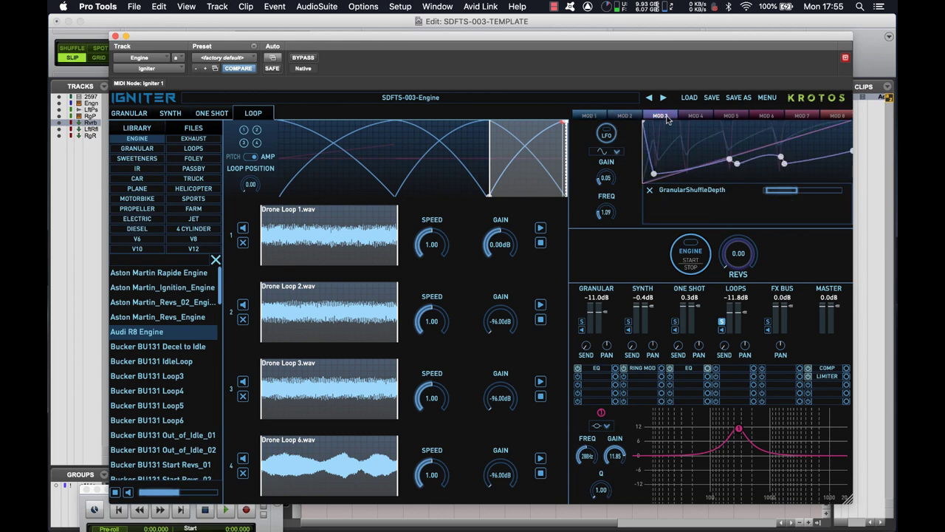
pyautogui.click(689, 118)
pyautogui.click(725, 118)
pyautogui.click(770, 119)
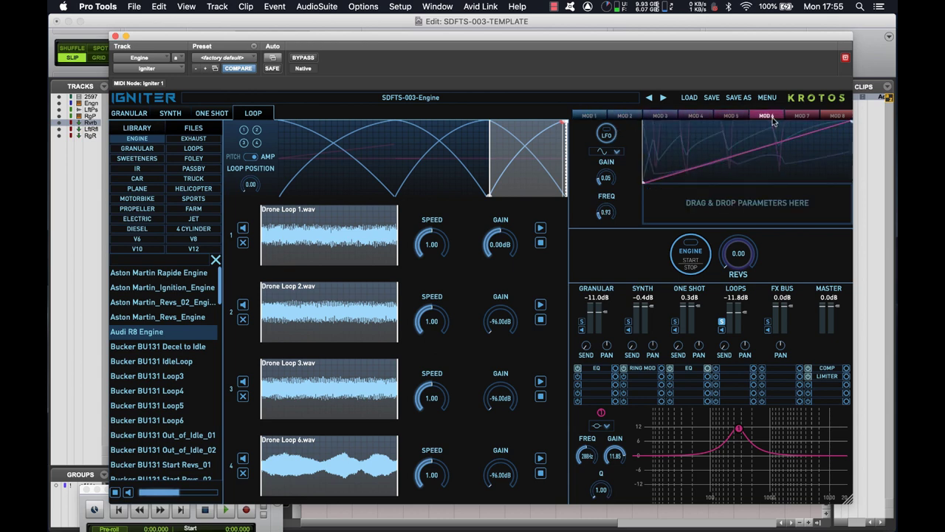
pyautogui.click(804, 116)
pyautogui.click(838, 118)
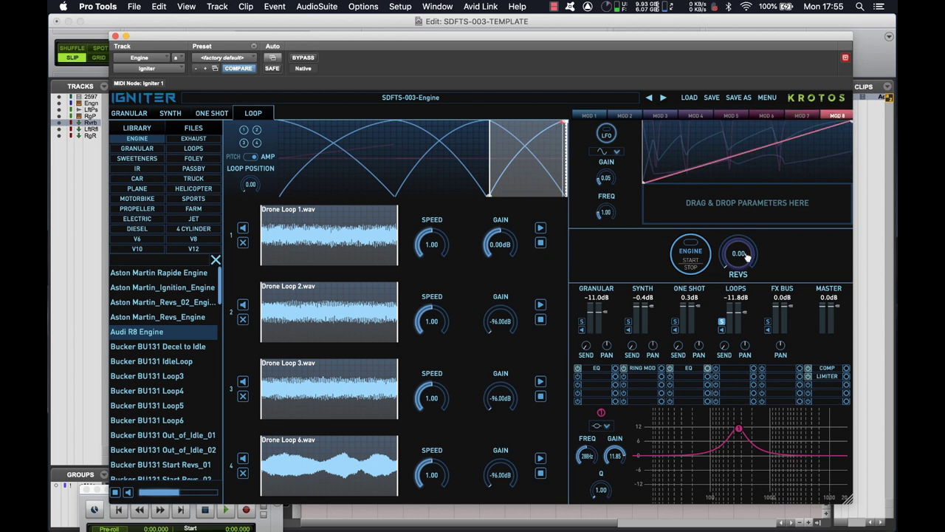
# Recheck MOD 1, 4 and 2, then raise revs to 99.39 so loop position reaches 0.99.
pyautogui.click(588, 118)
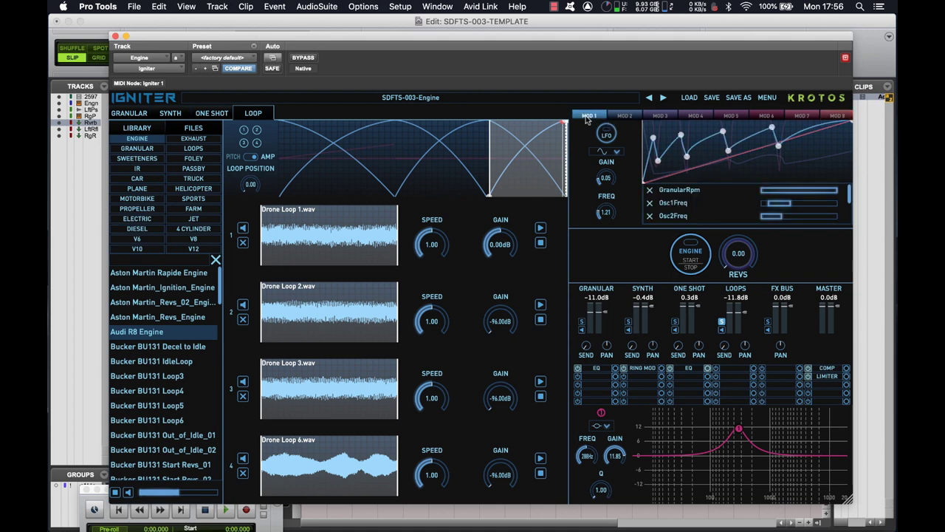
pyautogui.click(698, 116)
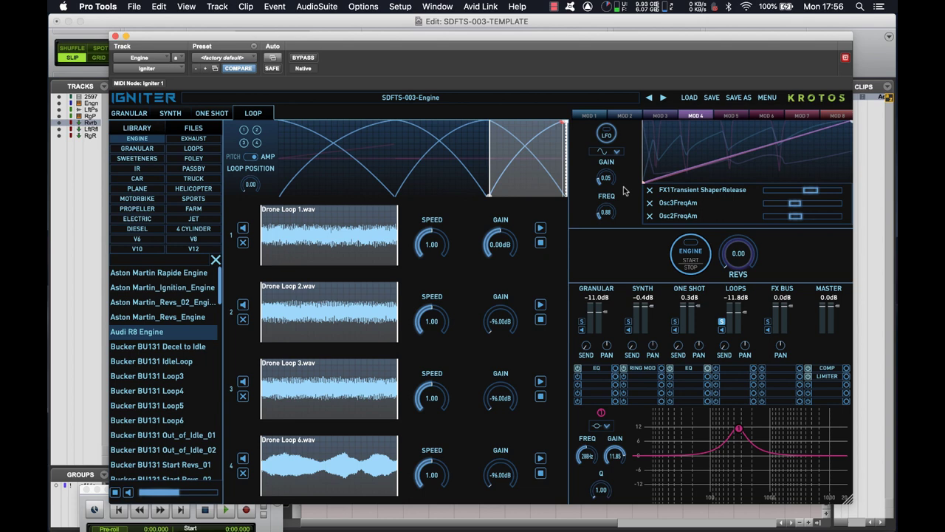
pyautogui.click(624, 116)
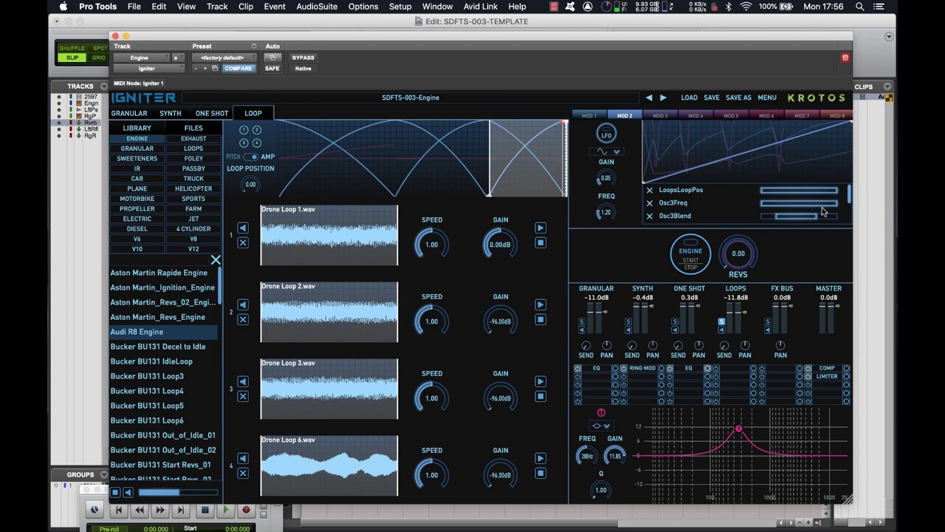
pyautogui.moveTo(737, 262); pyautogui.dragTo(735, 325)
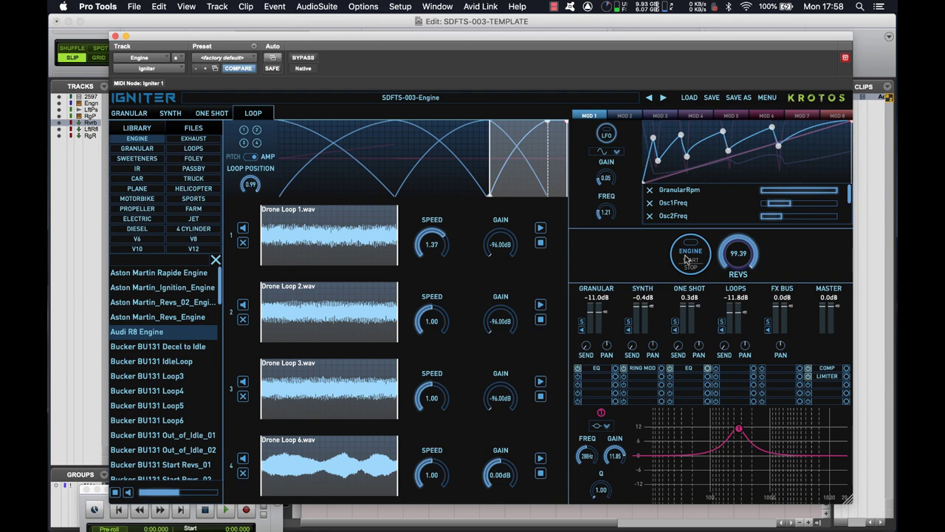
# Rev the engine down and up through the loop crossfades, lifting the LOOPS bus to -5.6 dB.
pyautogui.click(688, 258)
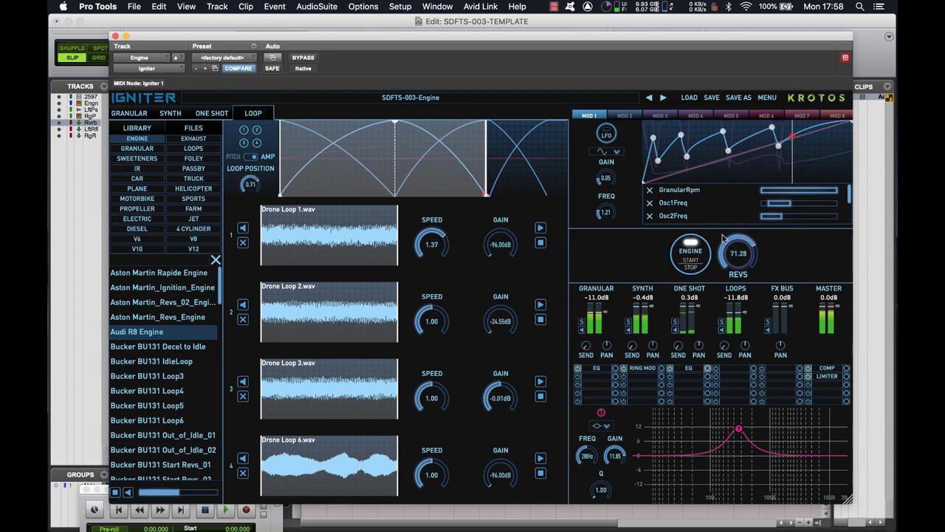
pyautogui.moveTo(727, 243); pyautogui.dragTo(722, 264)
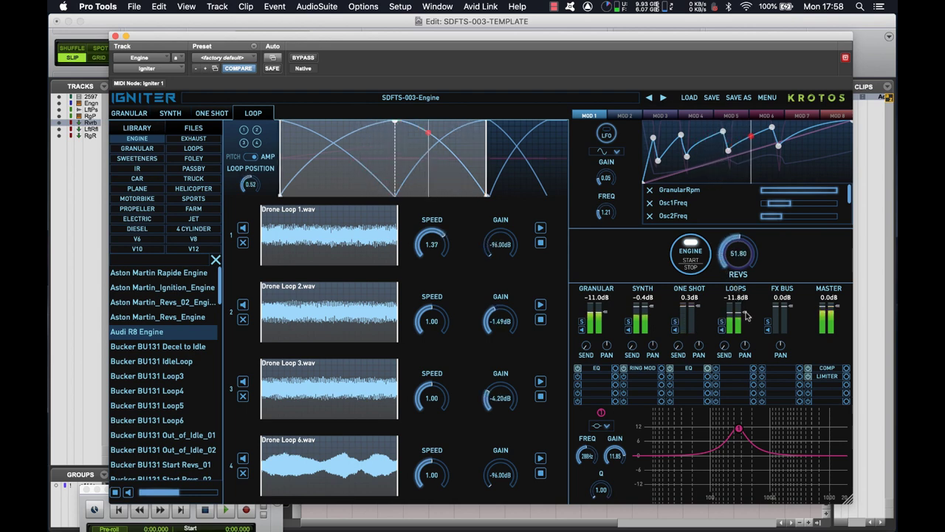
pyautogui.moveTo(745, 314); pyautogui.dragTo(745, 311)
pyautogui.moveTo(729, 255)
pyautogui.mouseDown()
pyautogui.moveTo(721, 232)
pyautogui.moveTo(737, 311)
pyautogui.moveTo(702, 235)
pyautogui.moveTo(695, 192)
pyautogui.moveTo(712, 278)
pyautogui.mouseUp()
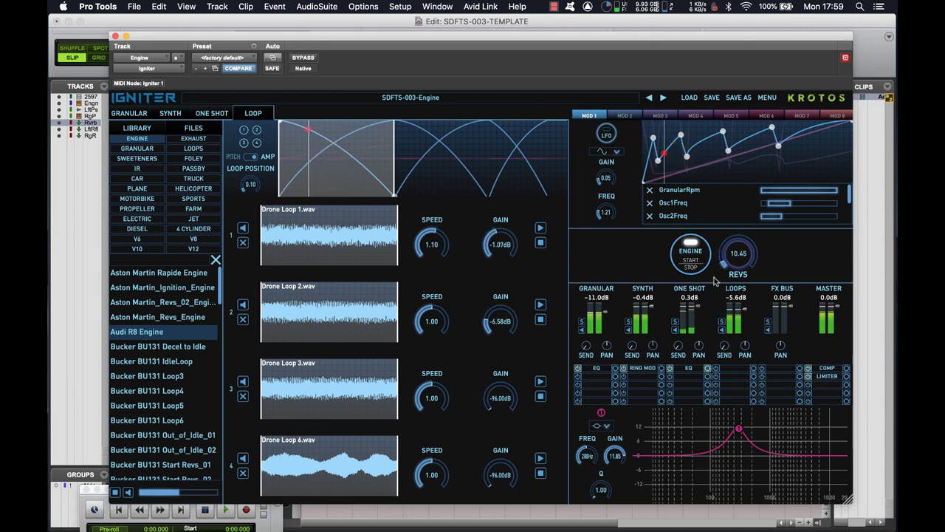
pyautogui.click(699, 260)
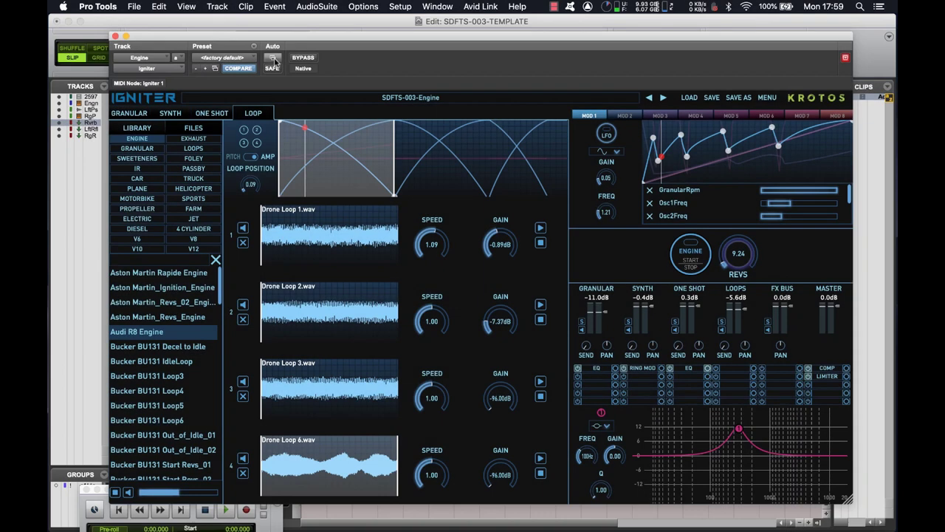
# Add MasterRPM and GranularLoad to the plug-in's automated parameters and confirm the dialog.
pyautogui.click(273, 58)
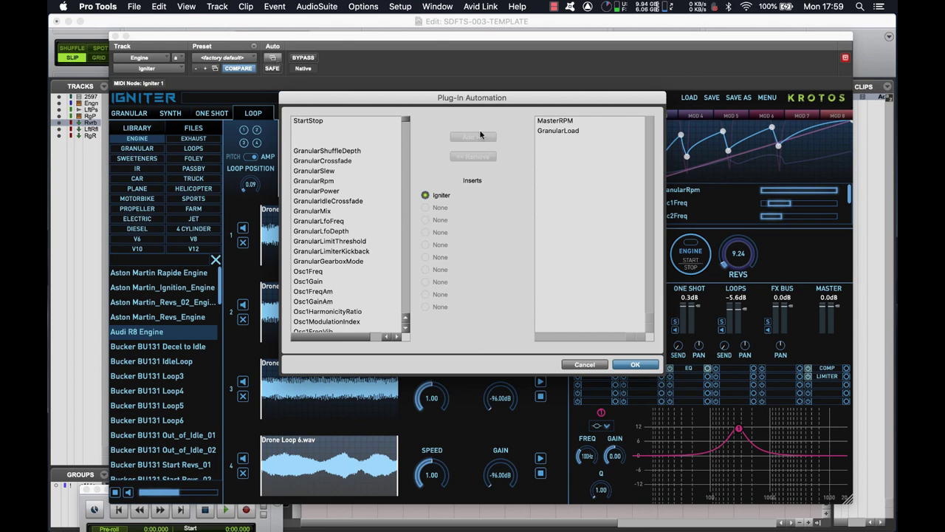
pyautogui.click(551, 122)
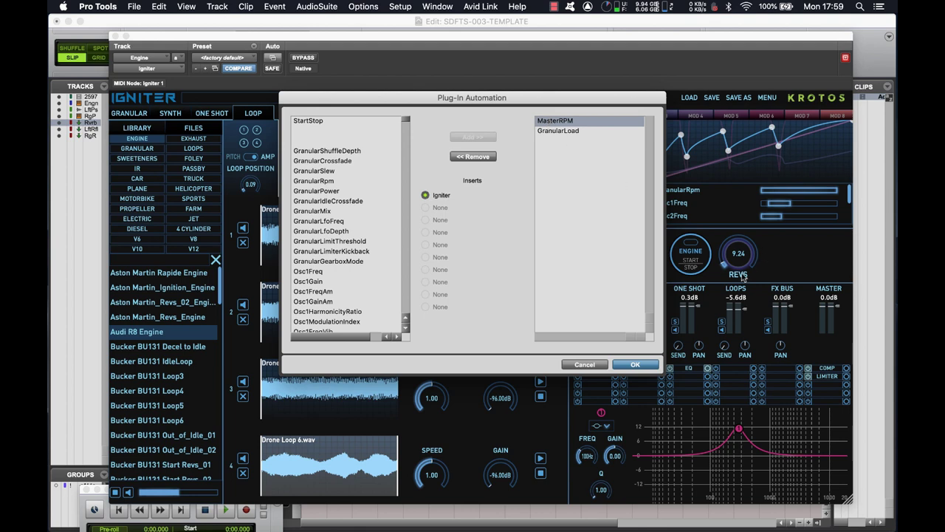
pyautogui.moveTo(480, 101); pyautogui.dragTo(499, 183)
pyautogui.click(578, 212)
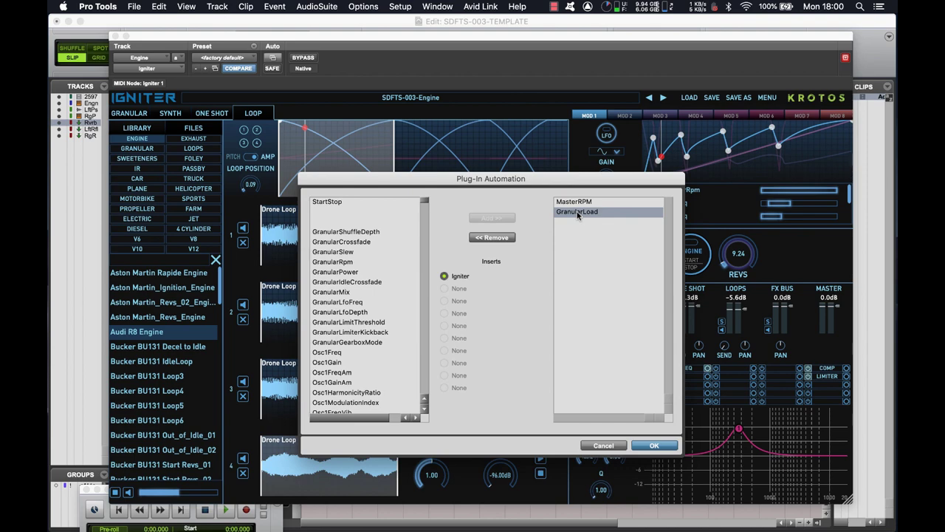
pyautogui.moveTo(572, 178); pyautogui.dragTo(473, 273)
pyautogui.press('Return')
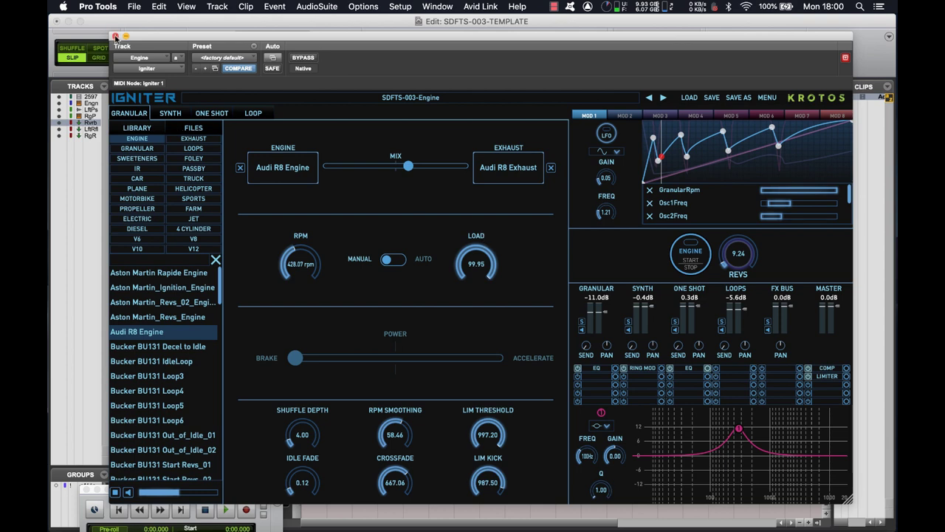
# Close Igniter and expand the Engine track's MasterRPM and GranularLoad automation lanes.
pyautogui.click(115, 37)
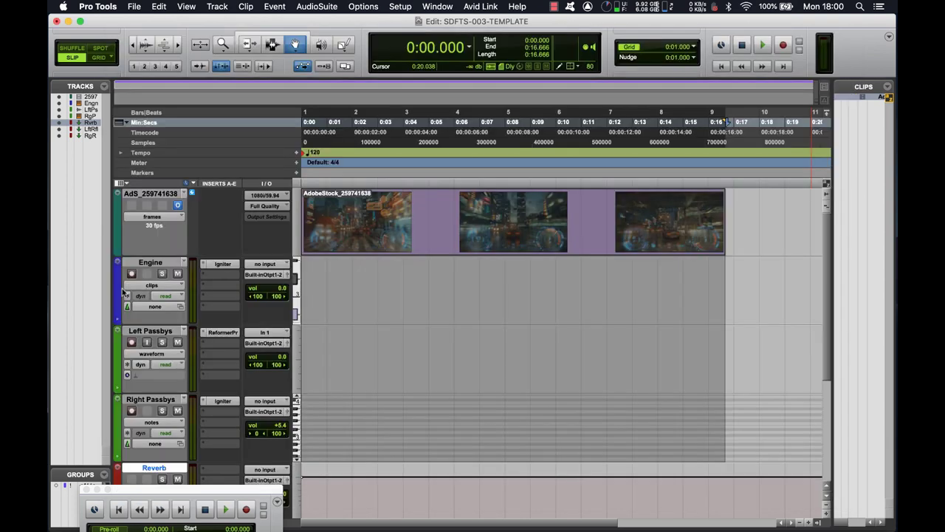
pyautogui.click(118, 319)
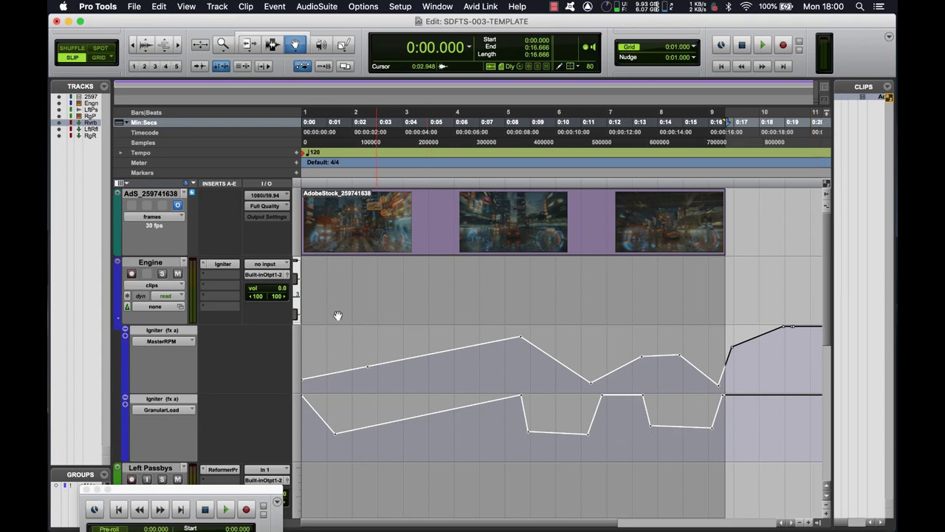
pyautogui.click(307, 122)
# Show the car video, play the session from the start to preview the automation, then mute Engine.
pyautogui.press('super+9')
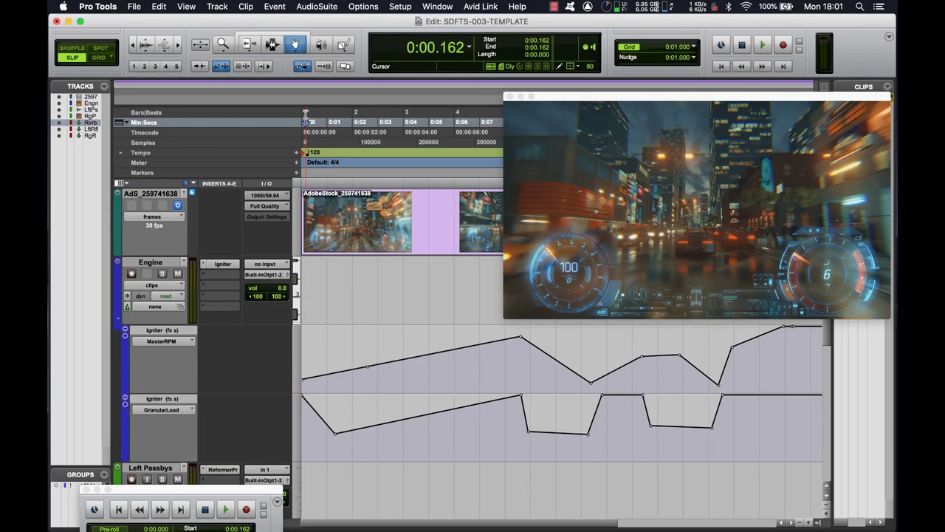
pyautogui.press('Return')
pyautogui.press('space')
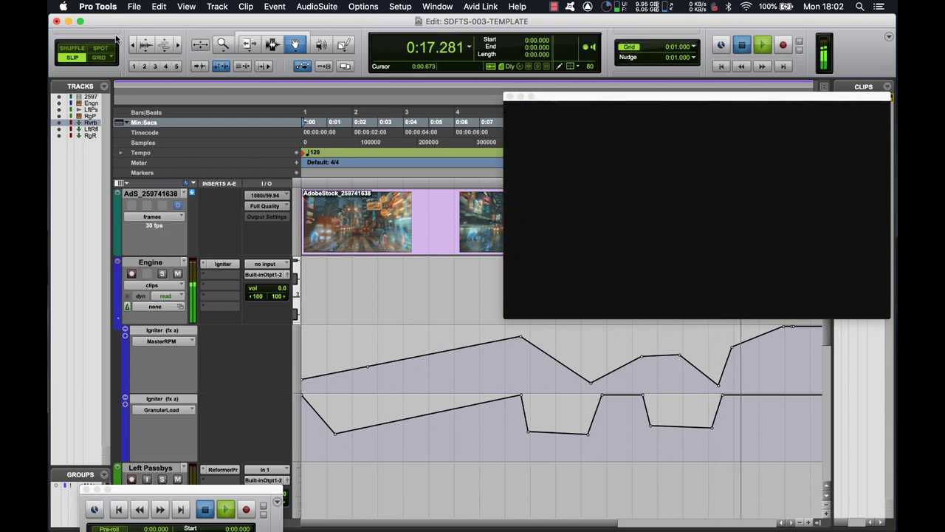
pyautogui.press('space')
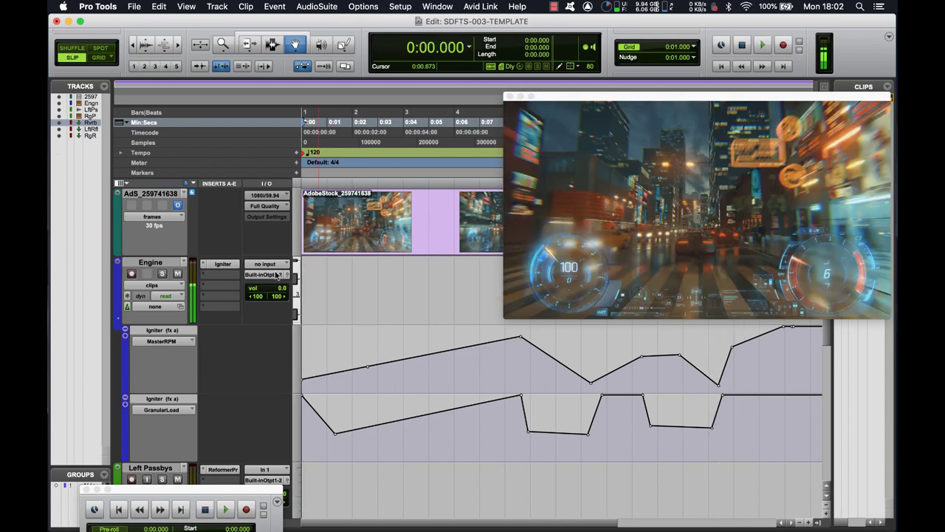
pyautogui.click(178, 274)
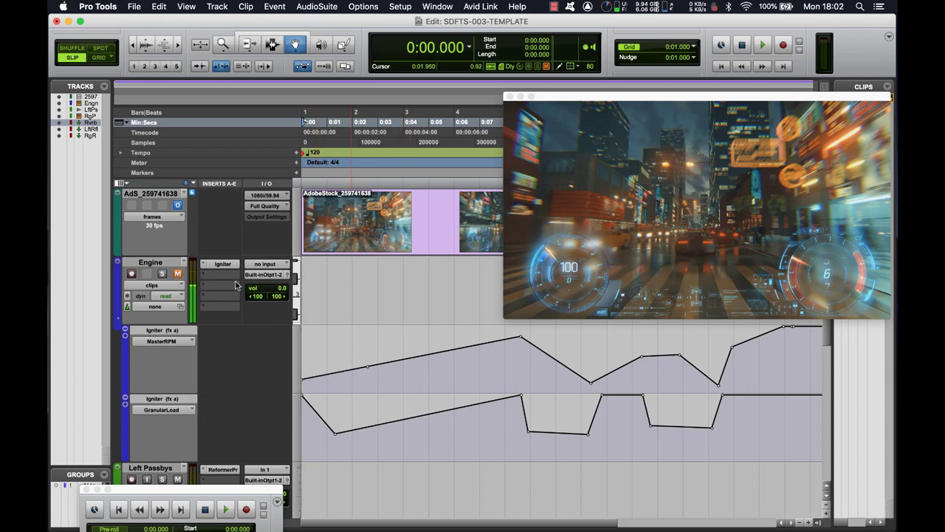
# Reopen Igniter on the Engine track and sweep its REVS knob down to 0, then back to about 18.
pyautogui.click(222, 264)
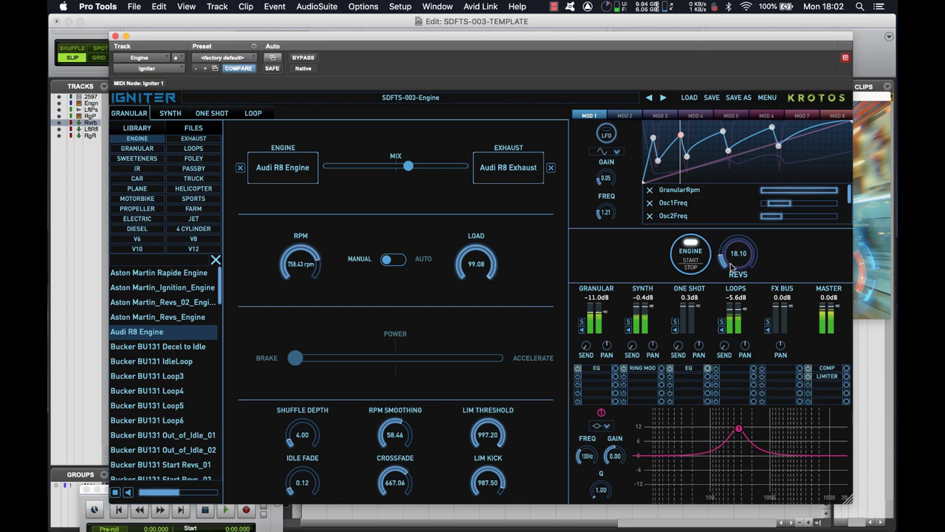
pyautogui.moveTo(731, 271); pyautogui.dragTo(729, 225)
pyautogui.moveTo(333, 39); pyautogui.dragTo(633, 33)
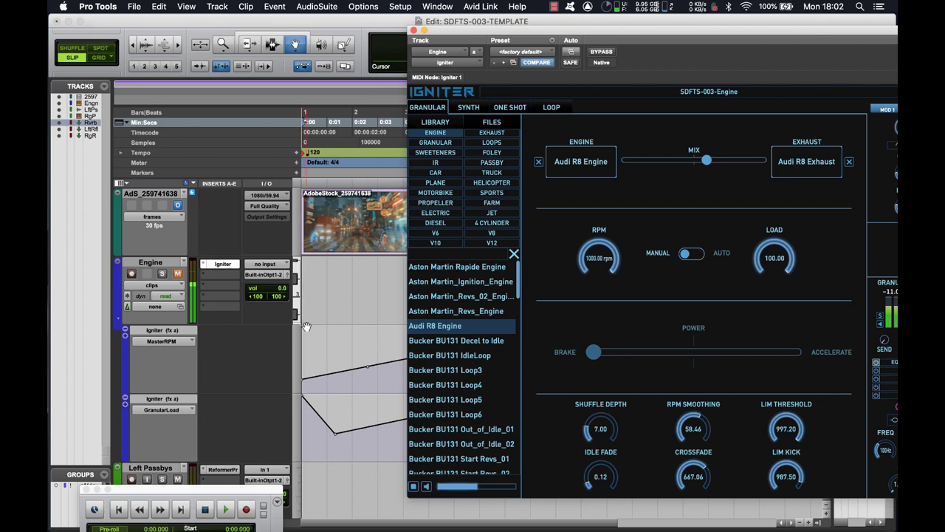
pyautogui.moveTo(673, 32); pyautogui.dragTo(381, 33)
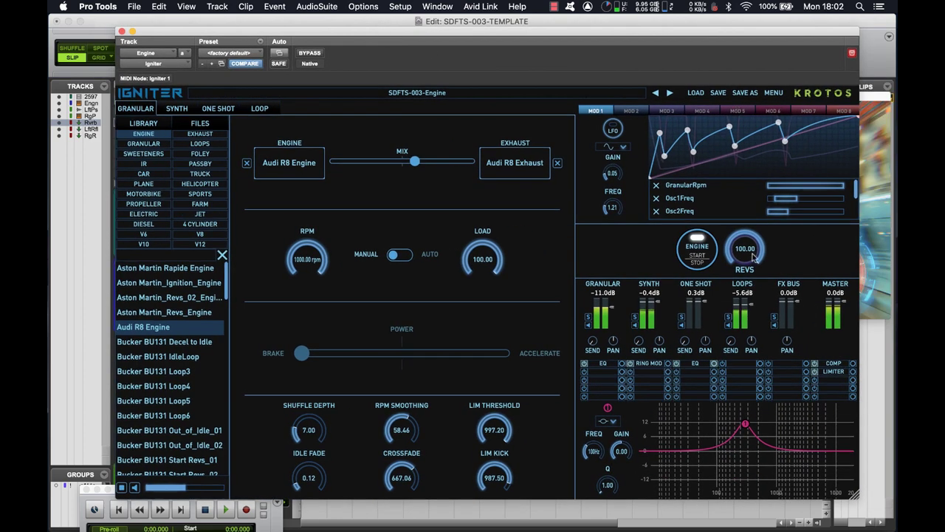
pyautogui.moveTo(745, 243); pyautogui.dragTo(773, 370)
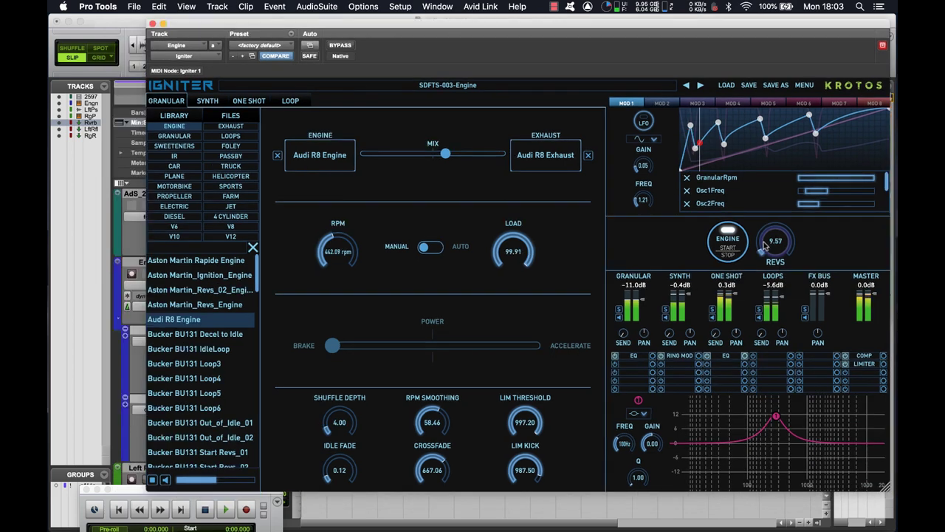
pyautogui.moveTo(765, 246); pyautogui.dragTo(757, 231)
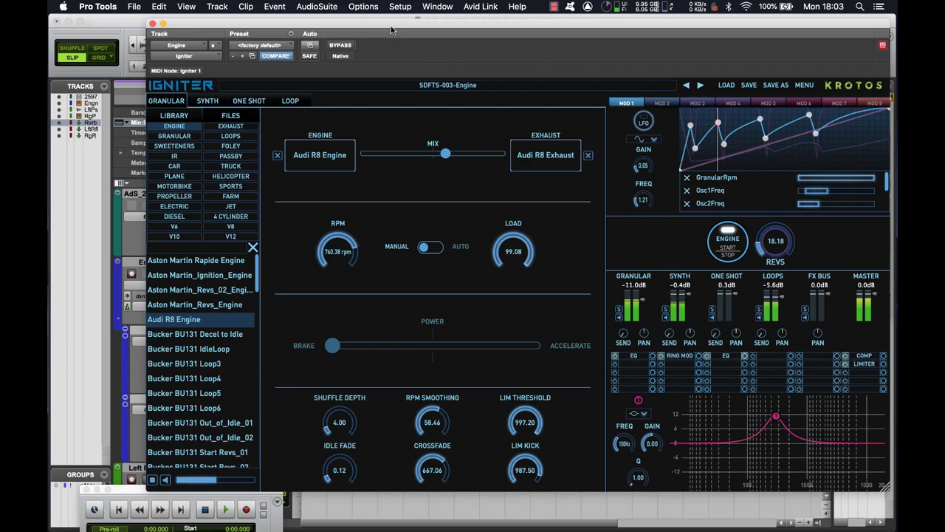
pyautogui.moveTo(391, 29); pyautogui.dragTo(766, 10)
# Check the automated values at 0:01.137, 0:02.716 and 0:02.438, and move the Igniter window off the video.
pyautogui.click(334, 276)
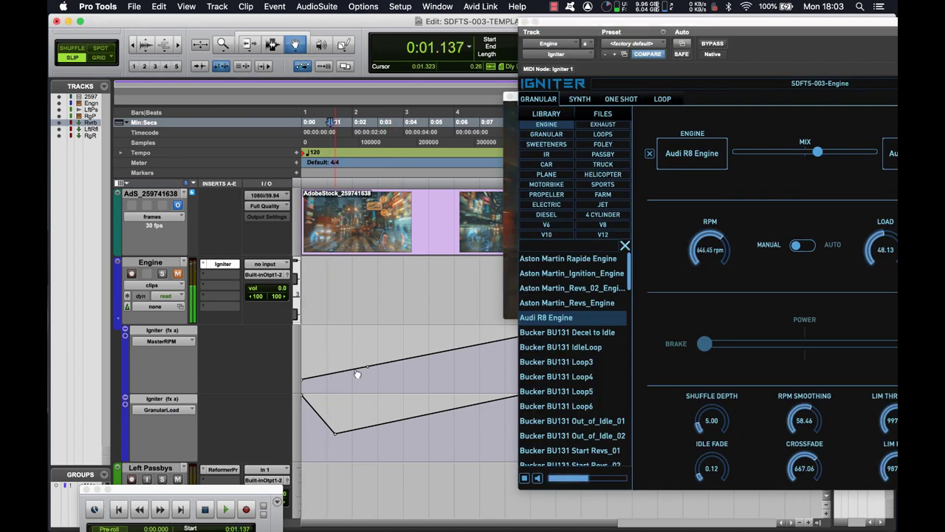
pyautogui.click(369, 114)
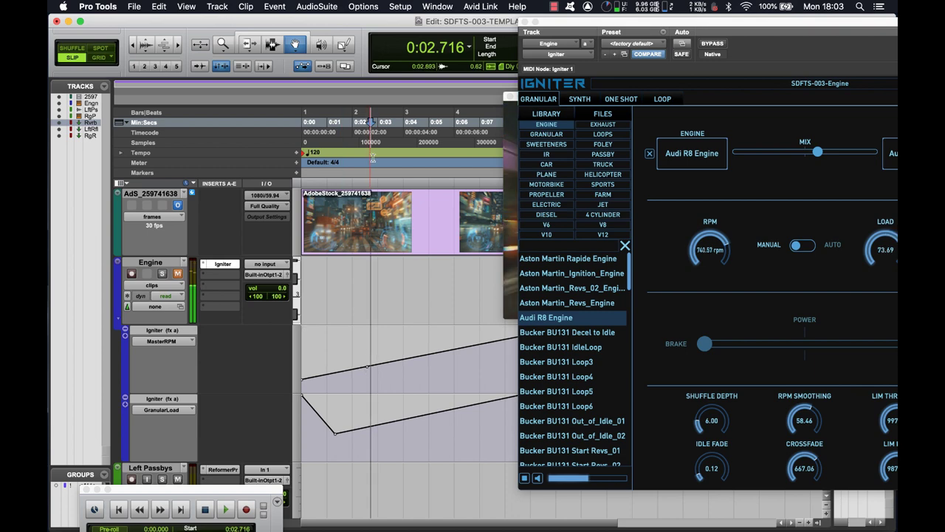
pyautogui.click(362, 121)
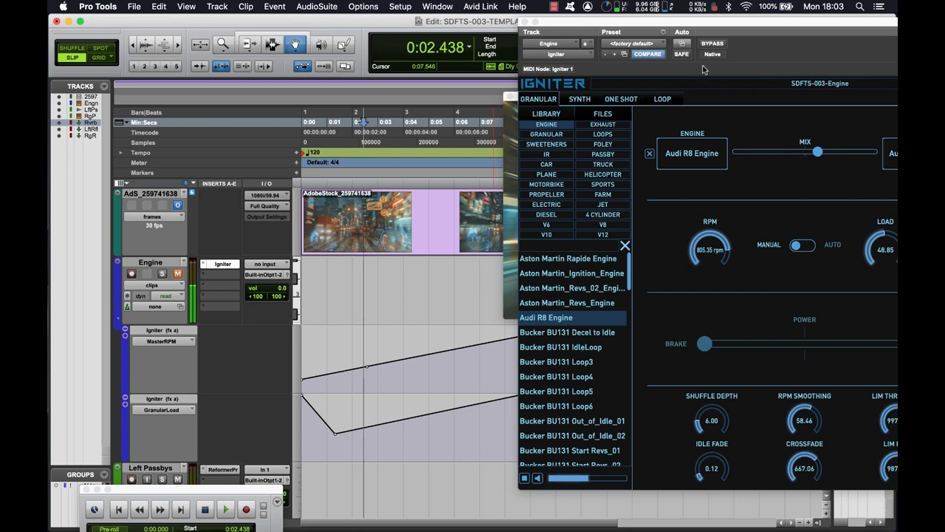
pyautogui.moveTo(714, 30); pyautogui.dragTo(332, 37)
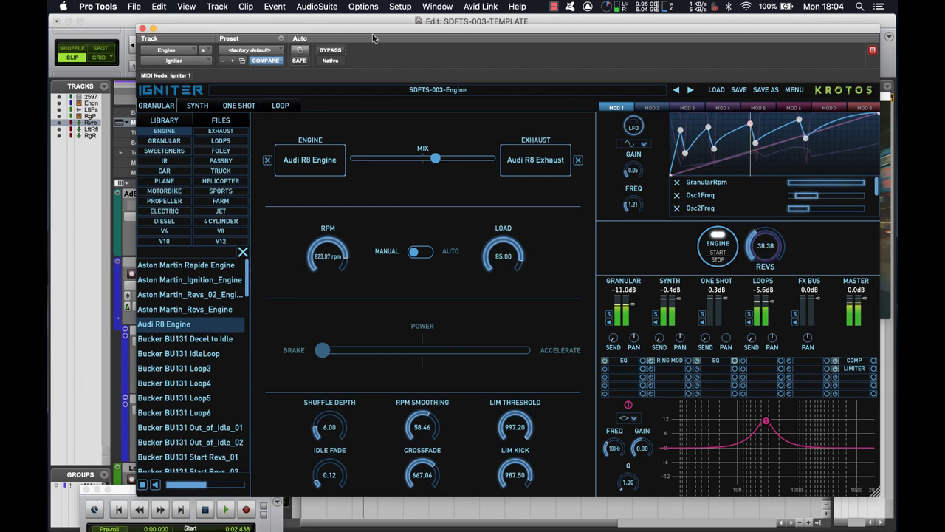
pyautogui.moveTo(375, 31); pyautogui.dragTo(375, 125)
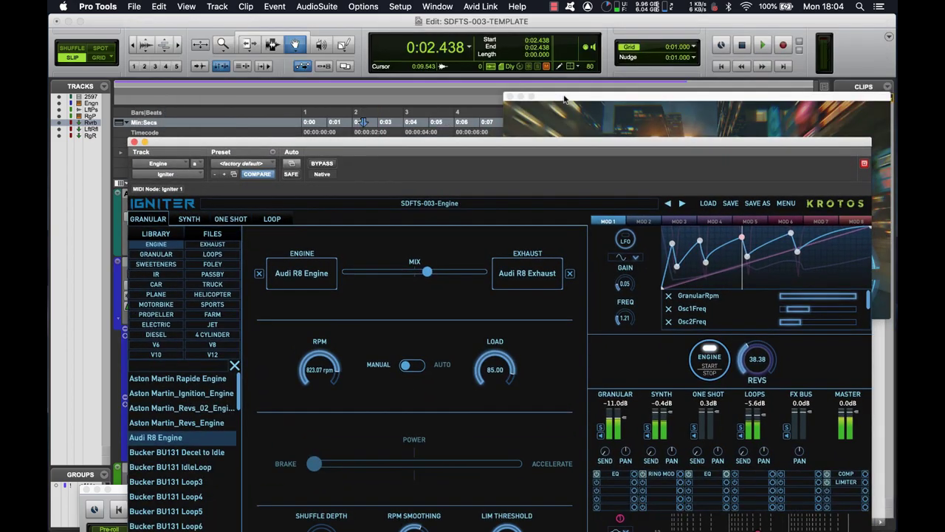
pyautogui.moveTo(712, 101); pyautogui.dragTo(678, 101)
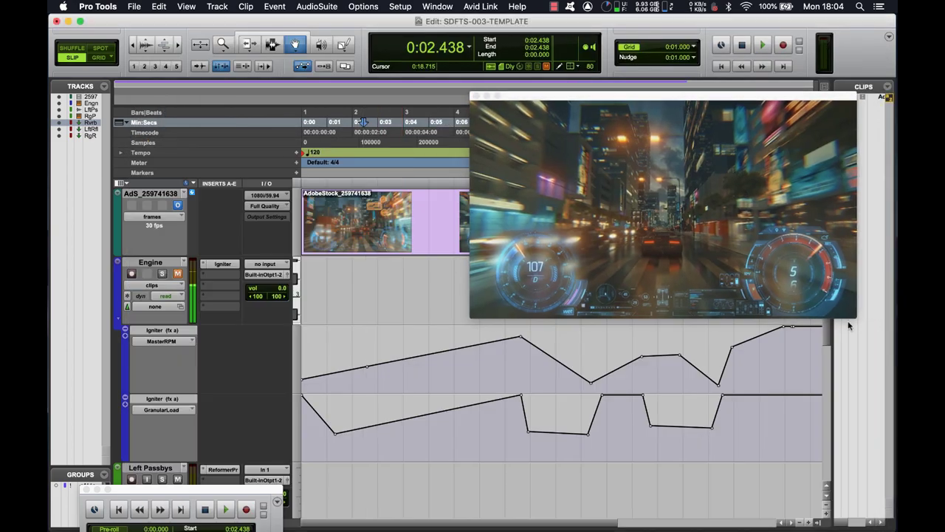
# Play from 0:01.323 alongside the video, stop, and mute the Engine track.
pyautogui.click(336, 122)
pyautogui.press('space')
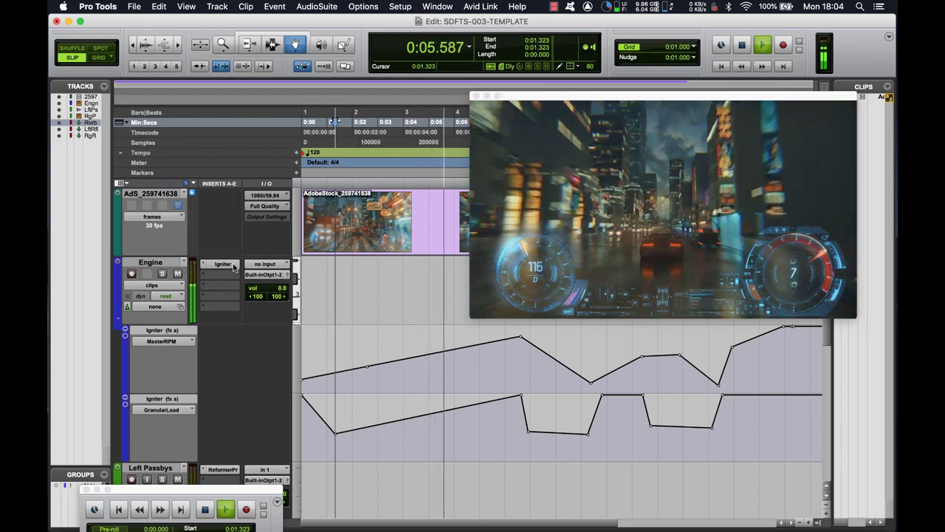
pyautogui.press('space')
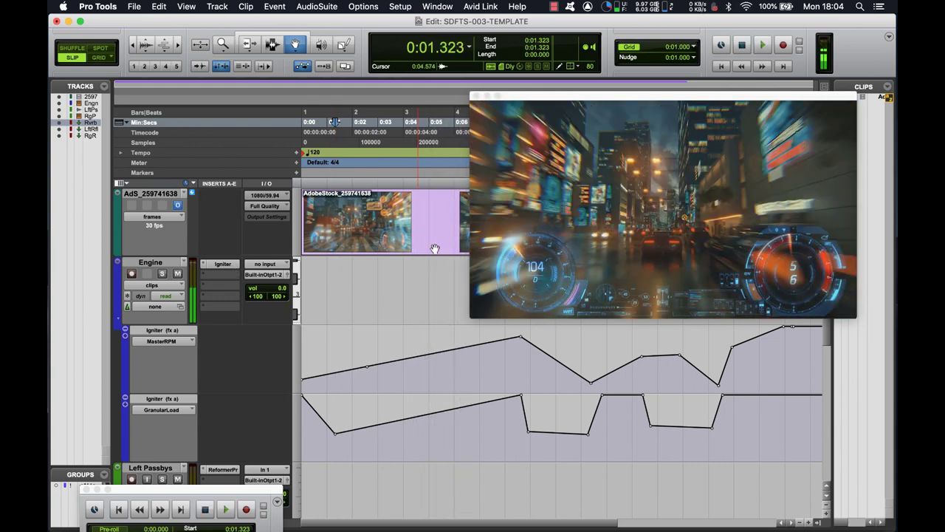
pyautogui.click(178, 274)
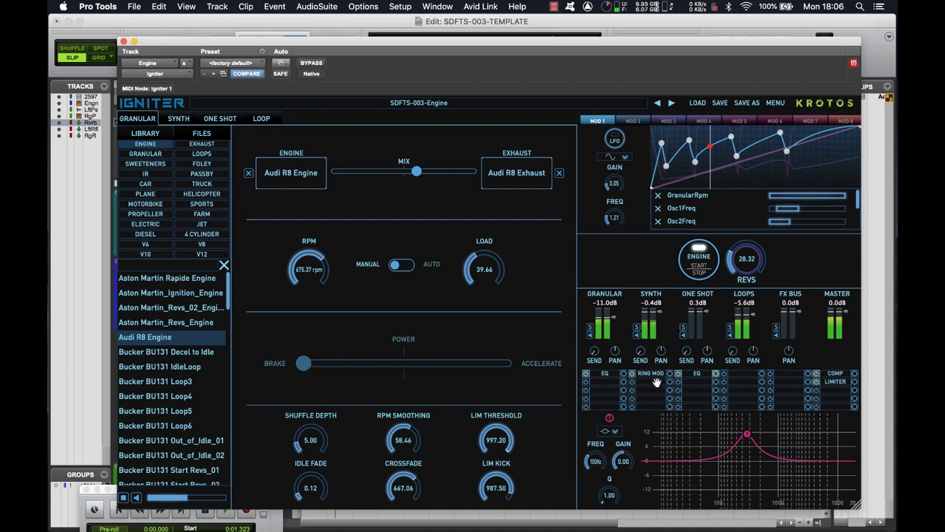
# Review the effect choices in Igniter's FX rack slots and view the Ring Mod settings, keeping Ring Mod.
pyautogui.click(601, 384)
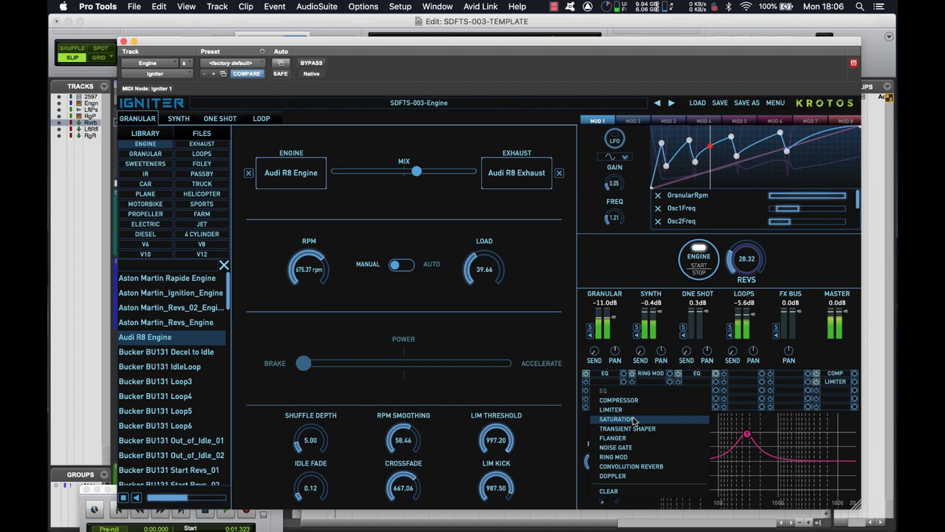
pyautogui.click(654, 371)
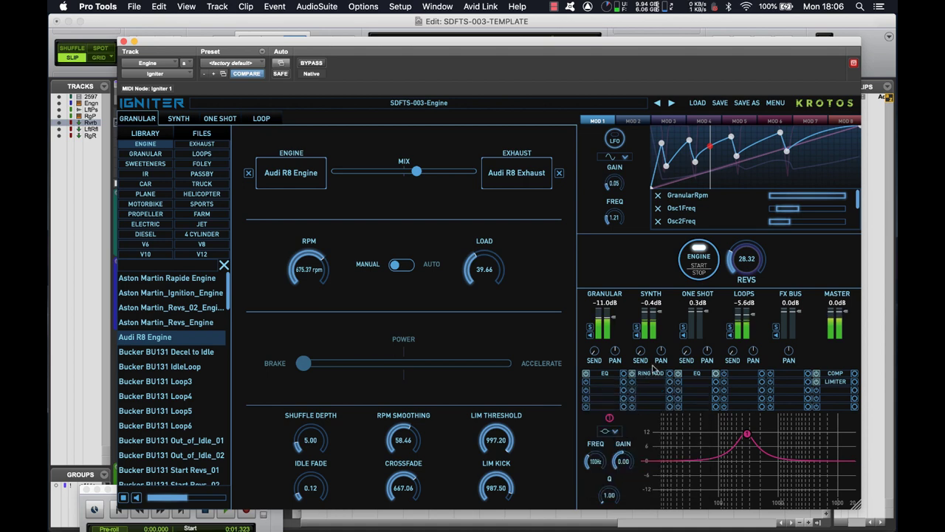
pyautogui.click(649, 375)
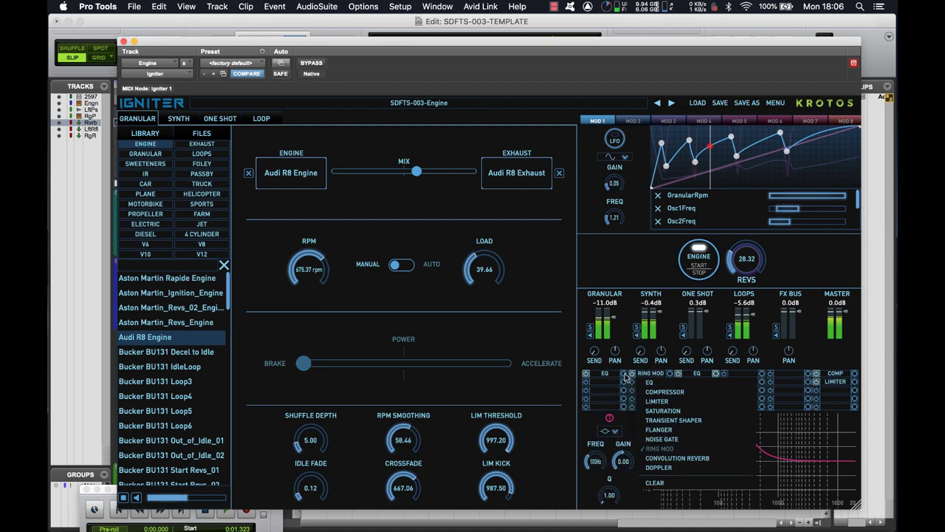
pyautogui.click(625, 377)
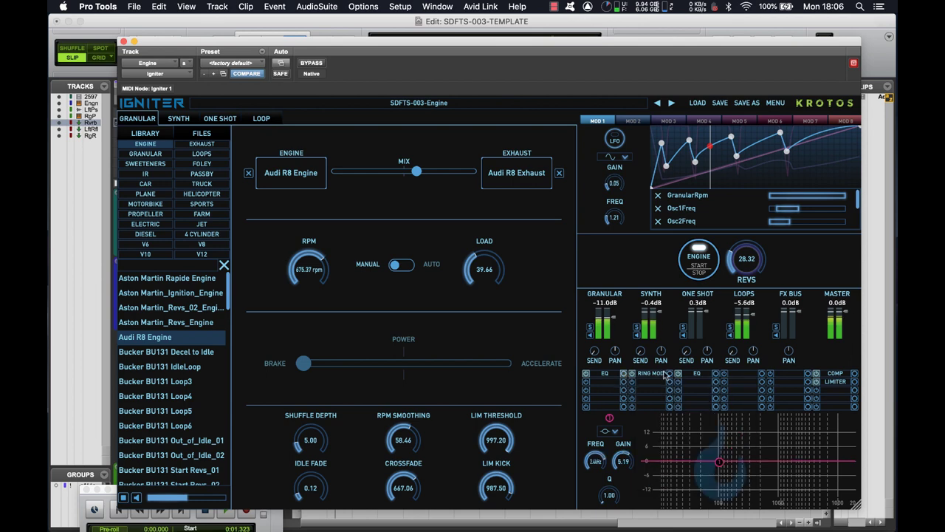
pyautogui.click(670, 375)
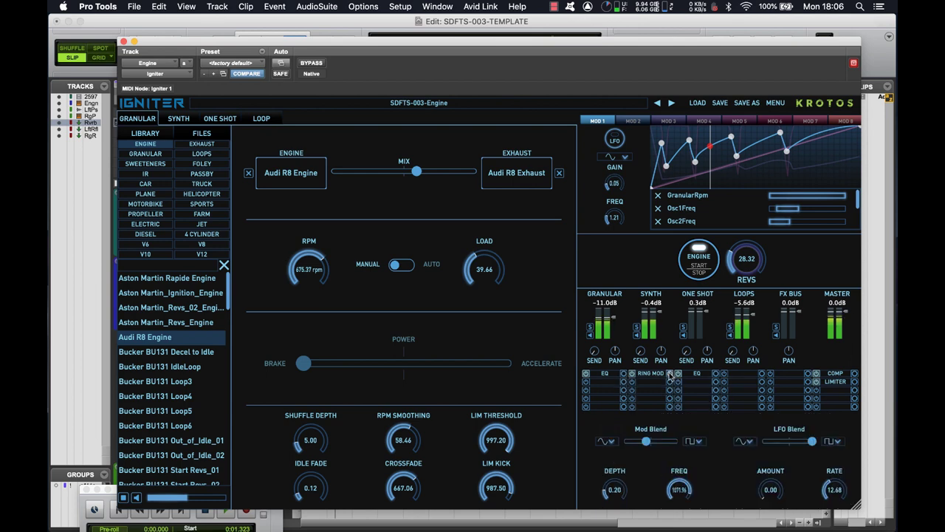
# Add a new EQ band near 1.1 kHz and drag it up to about 4.7 kHz.
pyautogui.click(624, 375)
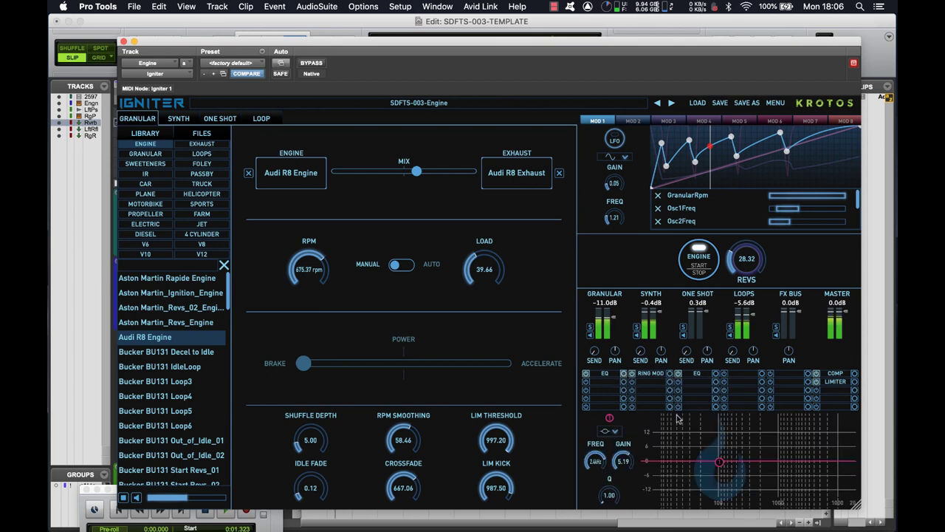
pyautogui.click(783, 464)
pyautogui.moveTo(782, 465); pyautogui.dragTo(815, 462)
# Scroll through Igniter's Plug-In Automation parameter list, then cancel without adding any parameters.
pyautogui.click(281, 63)
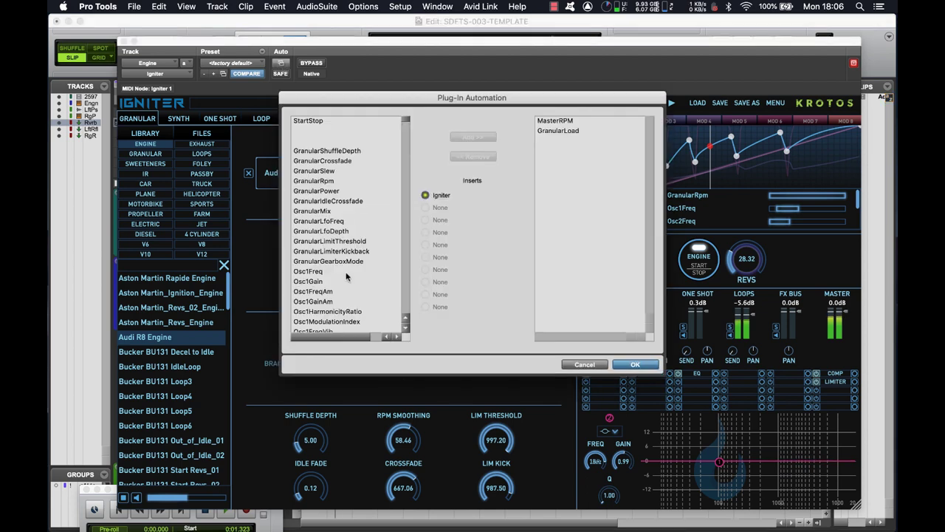
pyautogui.scroll(-15, 347, 277)
pyautogui.scroll(-10, 348, 277)
pyautogui.scroll(-9, 347, 277)
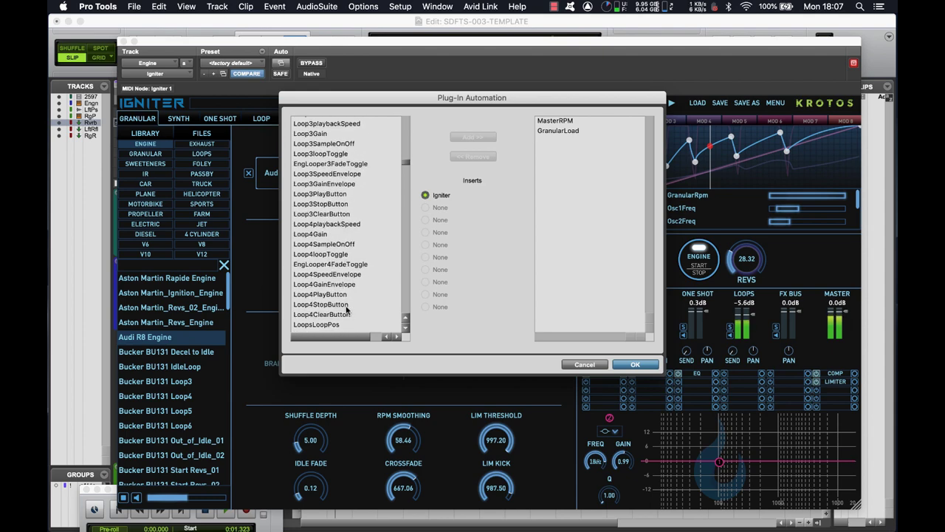
pyautogui.scroll(-15, 346, 309)
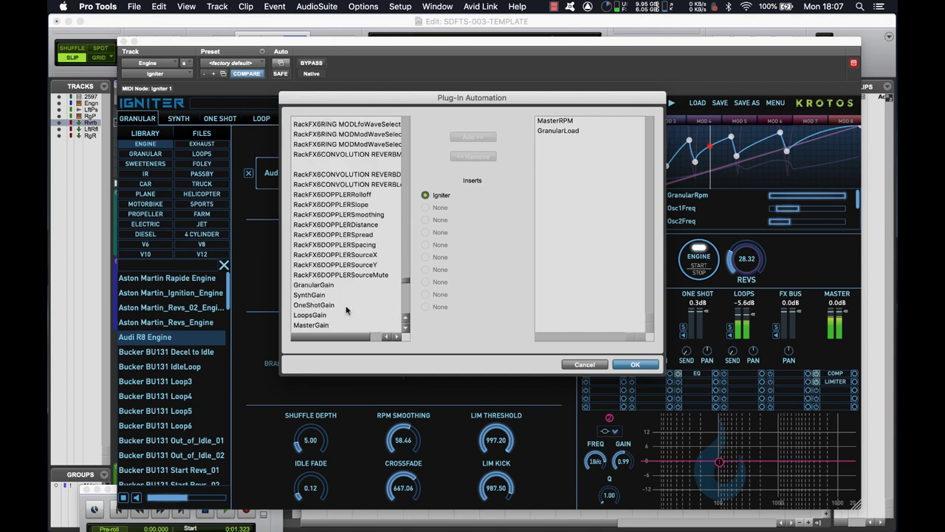
pyautogui.scroll(-15, 347, 309)
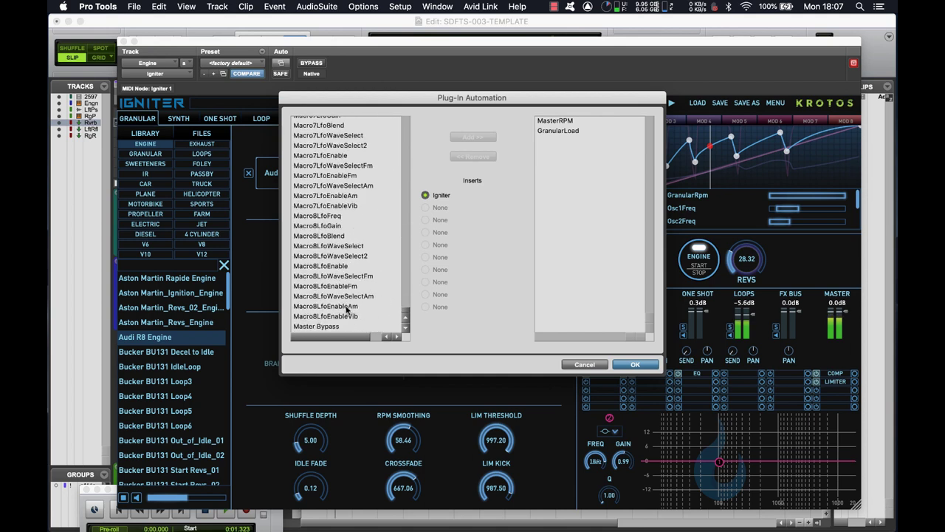
pyautogui.click(584, 364)
# Inspect Igniter's Ring Mod, compressor and limiter settings, then close the Igniter window.
pyautogui.click(651, 374)
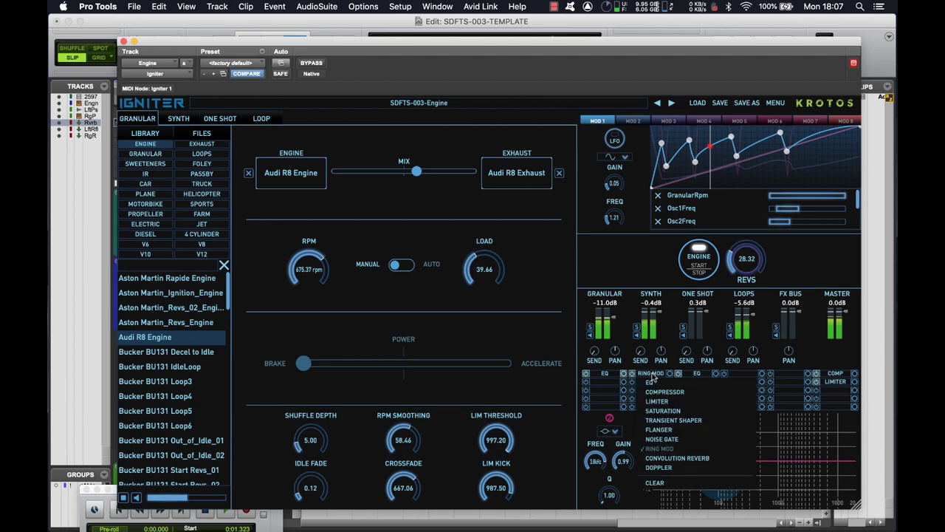
pyautogui.click(652, 374)
pyautogui.click(673, 374)
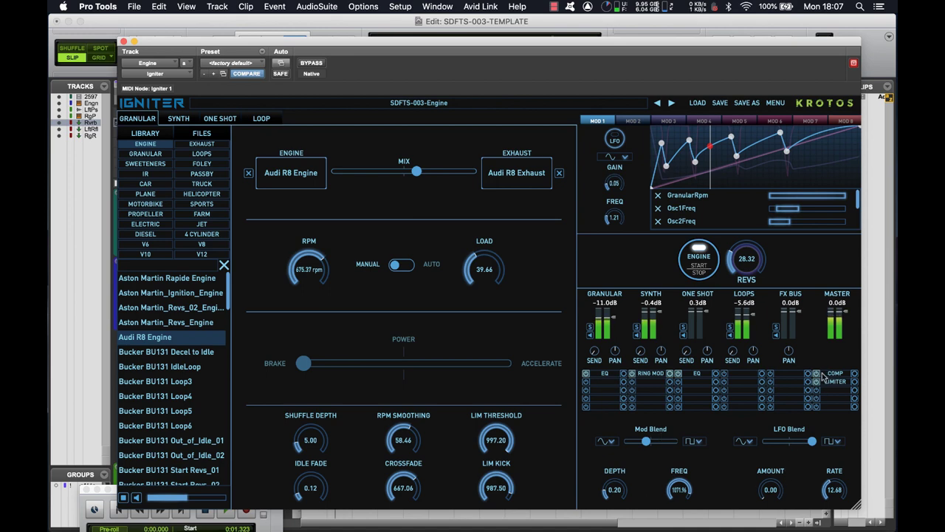
pyautogui.click(854, 373)
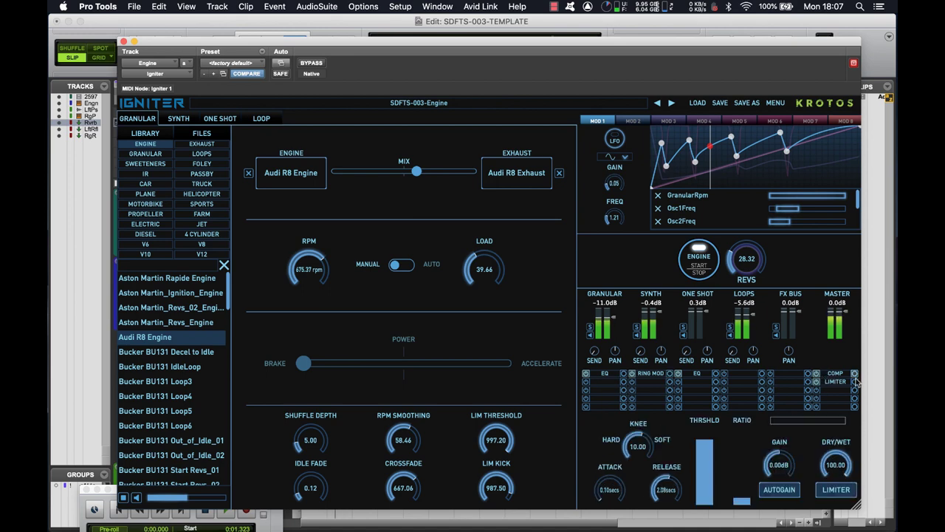
pyautogui.click(855, 382)
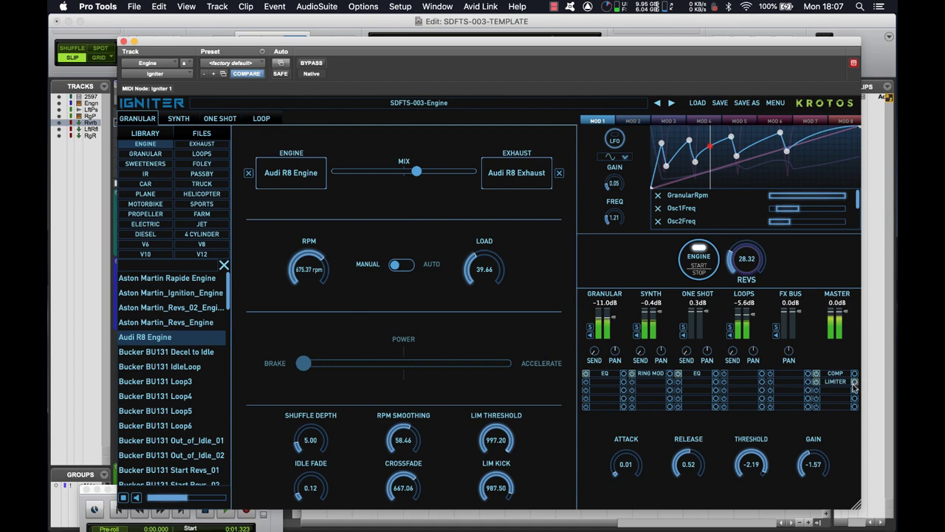
pyautogui.press('super+w')
# Open Window > Video, play the car clip from zero, then stop playback back at 0:00.000.
pyautogui.click(438, 7)
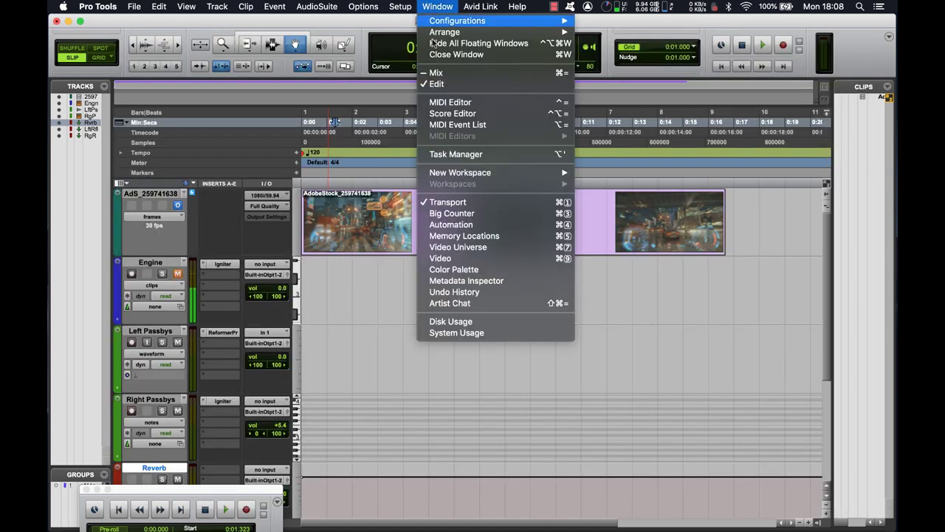
pyautogui.click(456, 258)
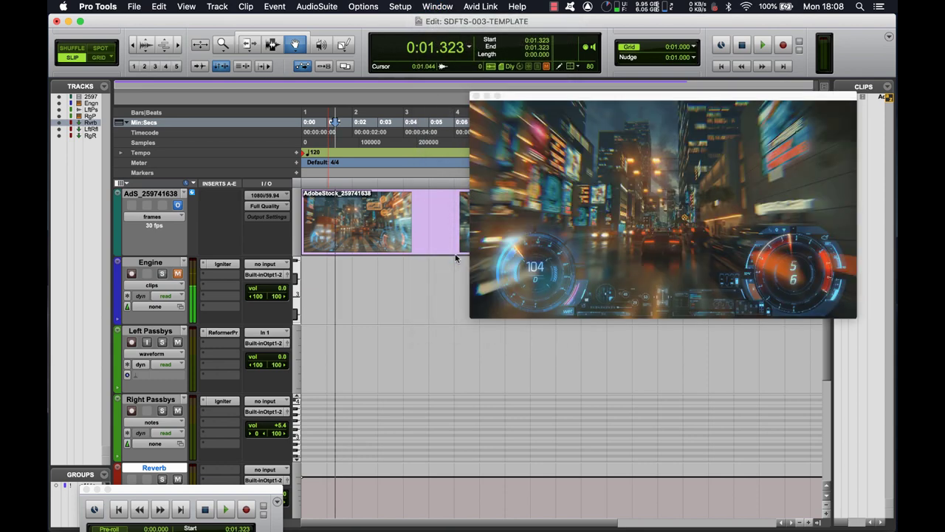
pyautogui.click(122, 510)
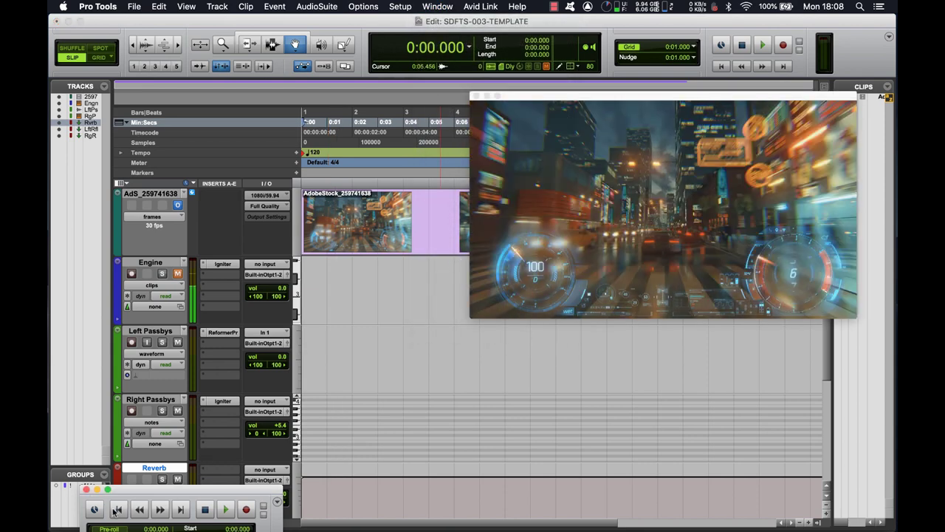
pyautogui.click(226, 509)
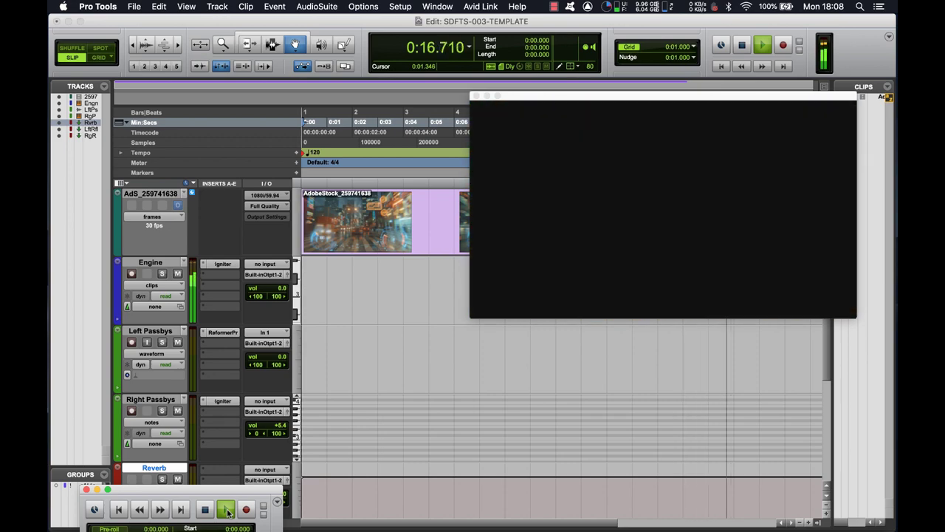
pyautogui.click(637, 268)
pyautogui.press('space')
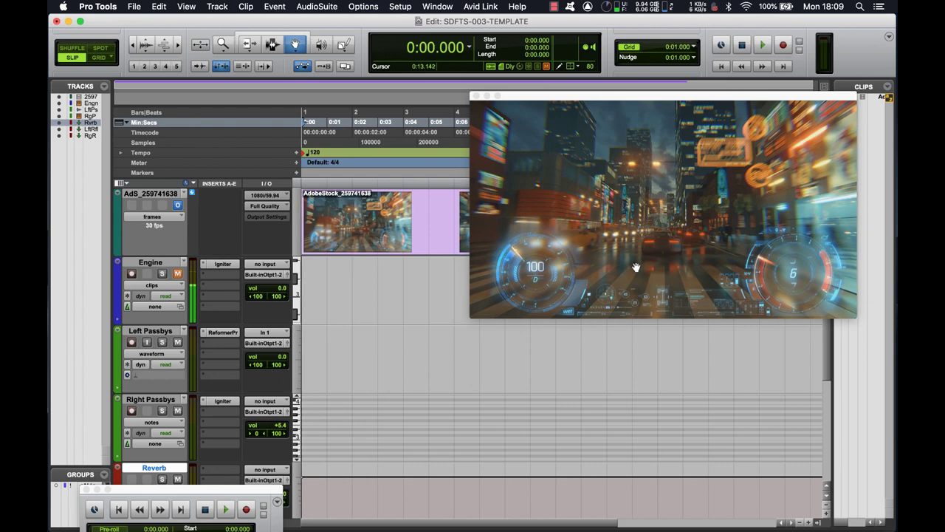
# Reopen Igniter on its One Shot page and search the library for 'brak'.
pyautogui.click(222, 263)
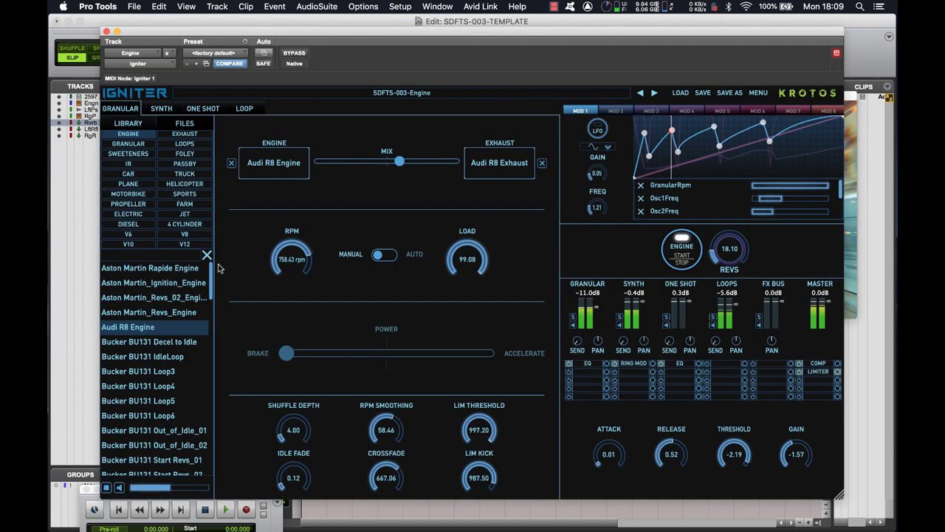
pyautogui.click(210, 109)
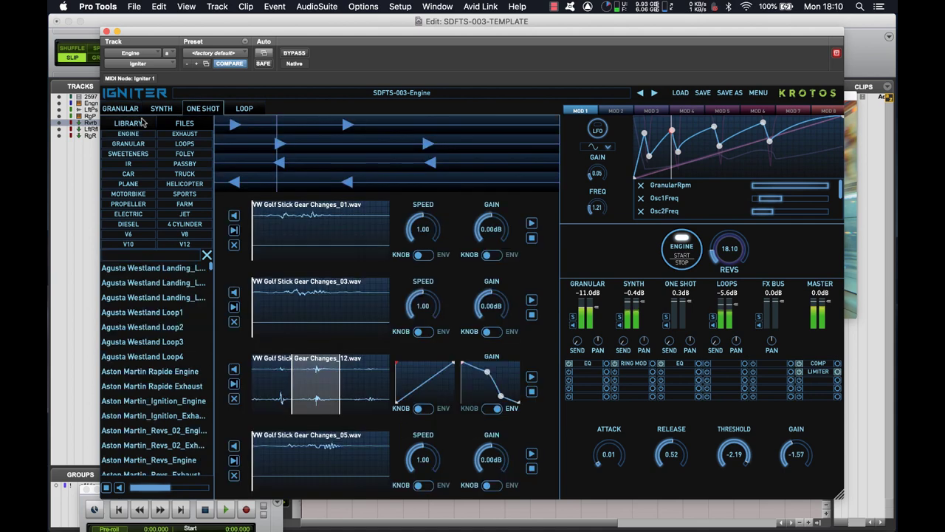
pyautogui.click(139, 258)
pyautogui.write('brak')
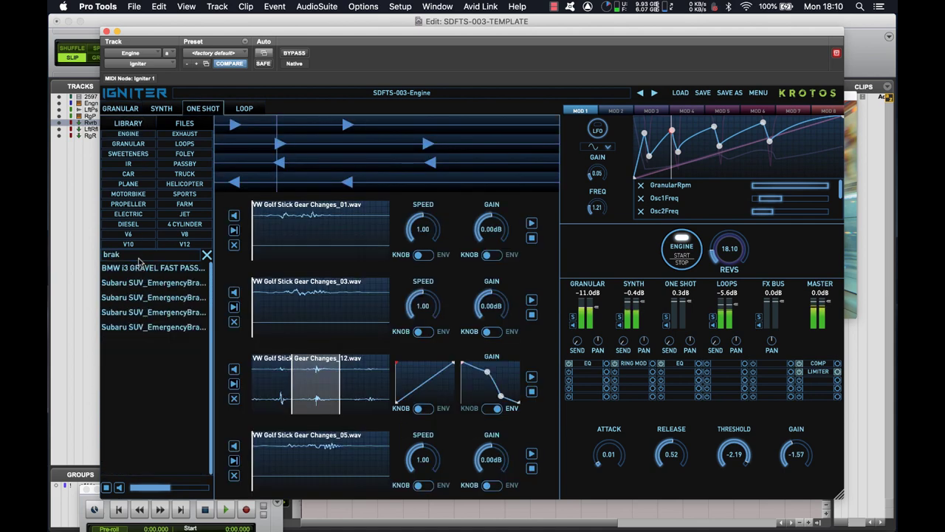
# Preview the Subaru emergency brake sounds and the BMW i3 Gravel sample.
pyautogui.click(150, 285)
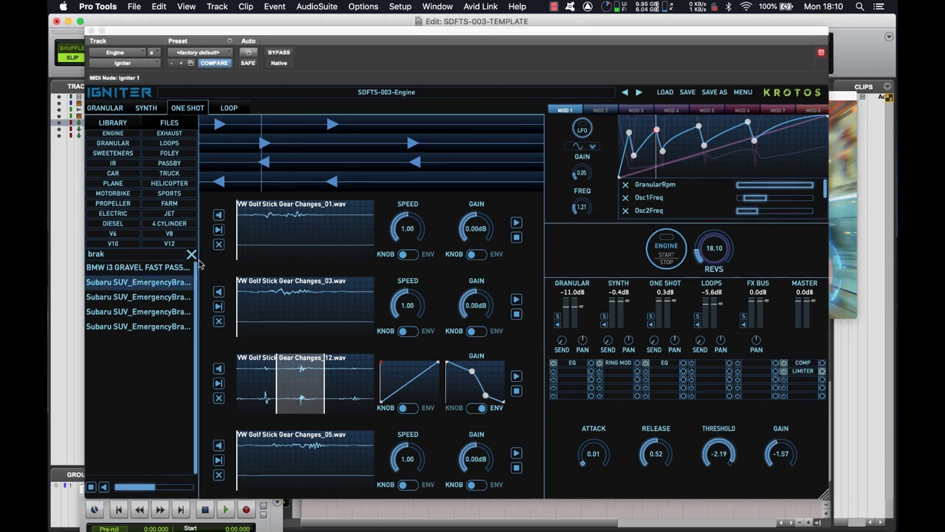
pyautogui.press('Down')
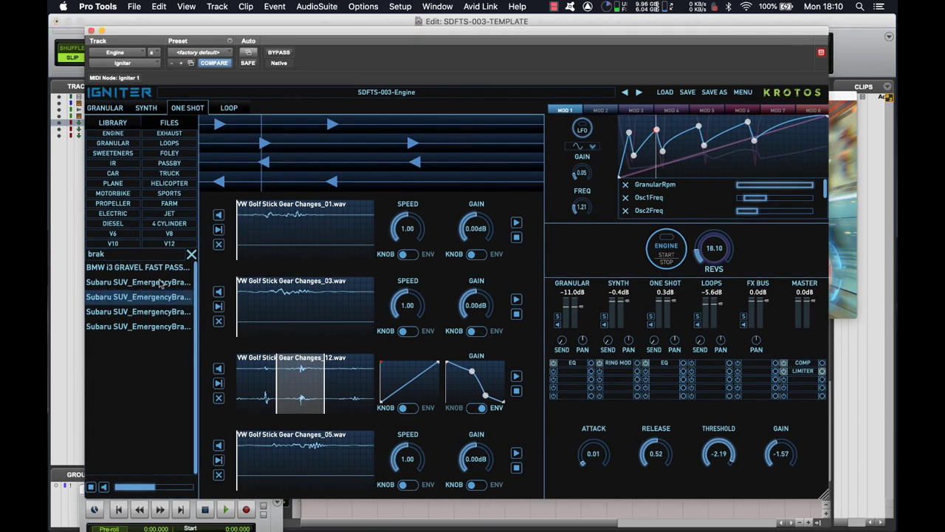
pyautogui.click(159, 284)
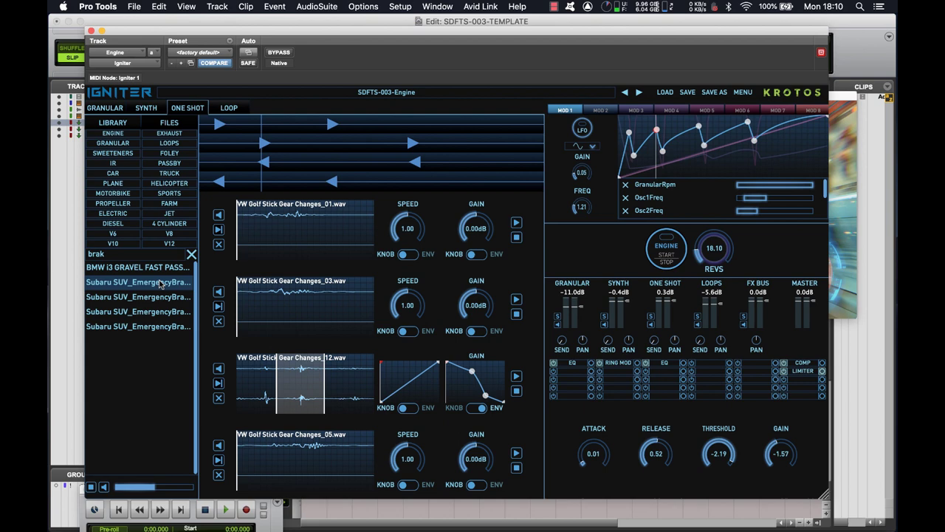
pyautogui.click(156, 316)
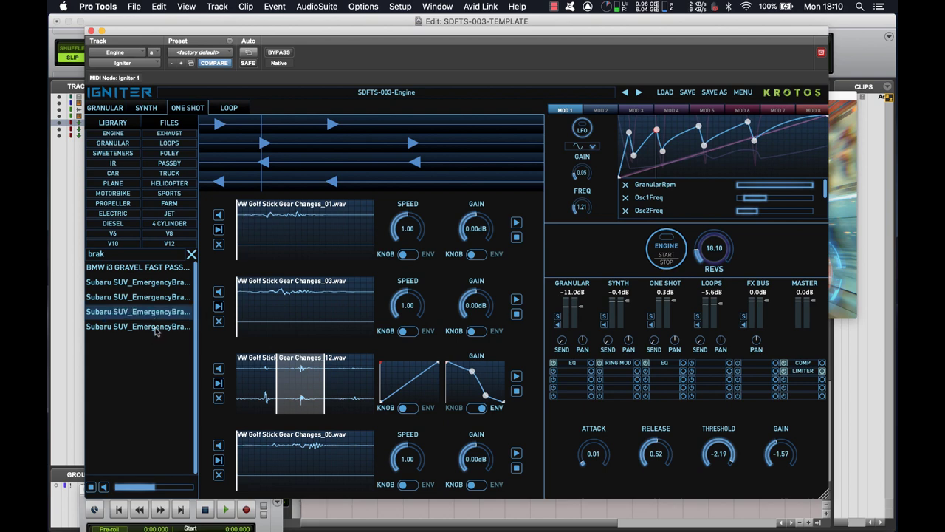
pyautogui.click(157, 331)
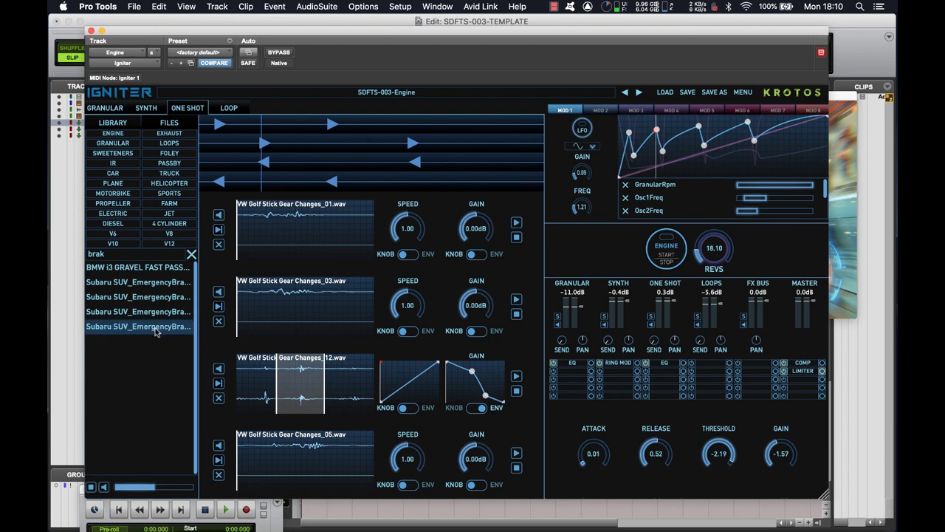
pyautogui.click(142, 271)
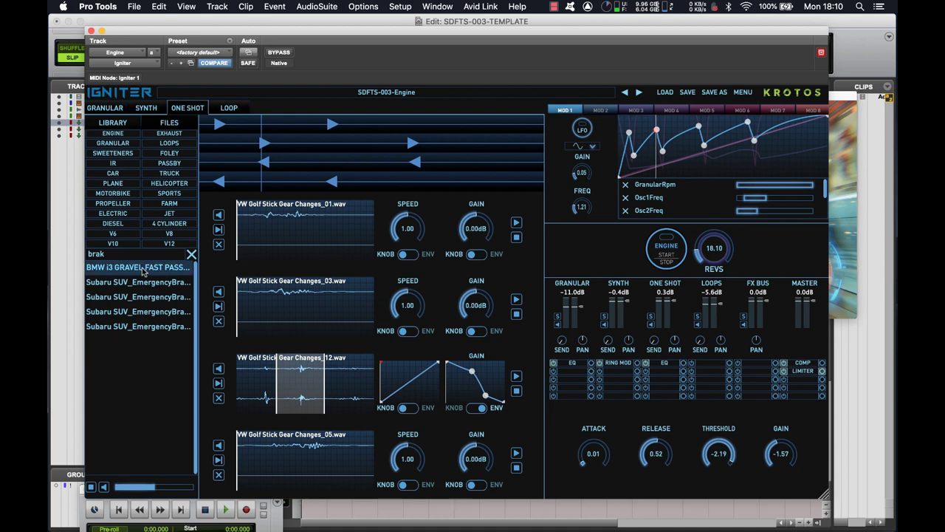
# Replace the search with 'skid' and preview Tesla Model S_Slide_Skid_01, Tire Skid 1 and Tire Skid 2.
pyautogui.moveTo(133, 255); pyautogui.dragTo(50, 255)
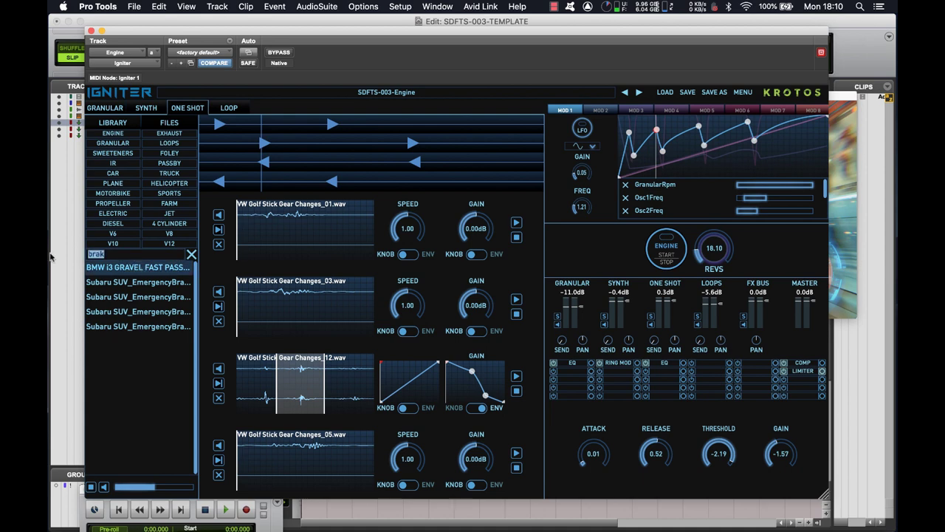
pyautogui.write('skid')
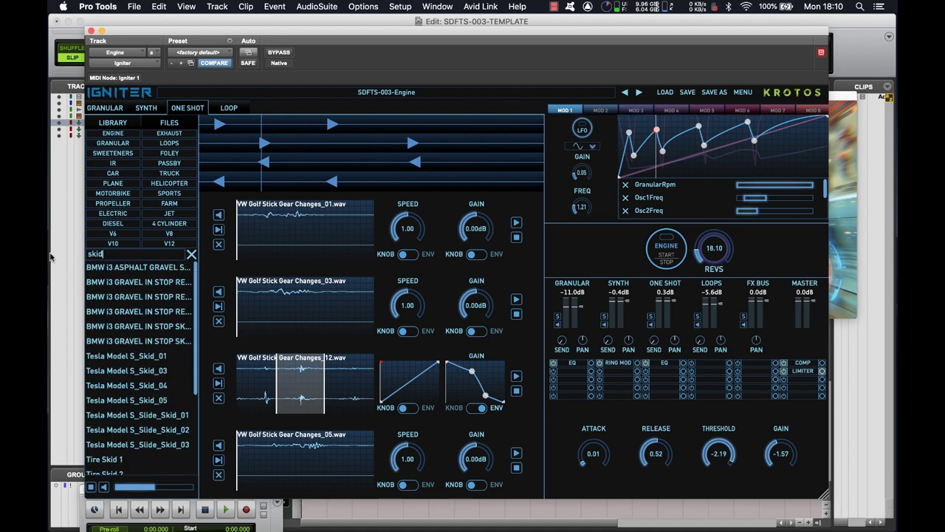
pyautogui.click(143, 414)
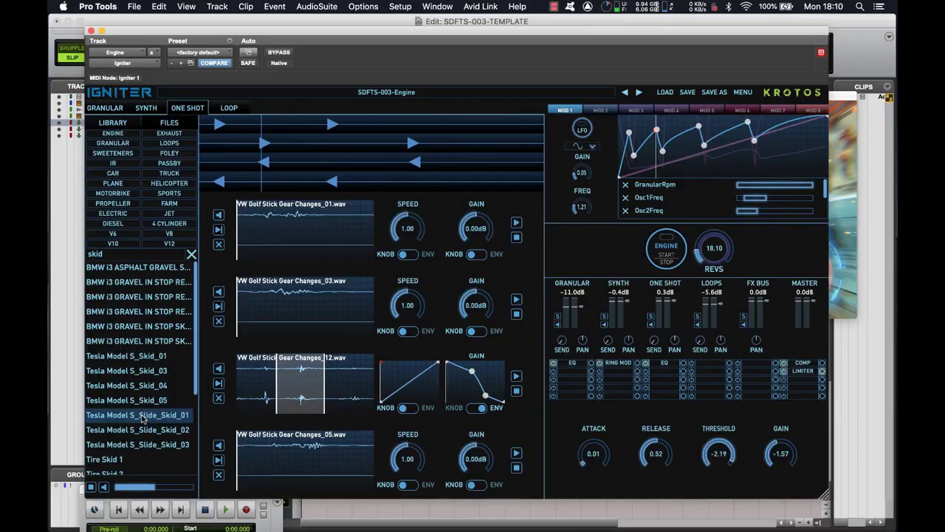
pyautogui.scroll(-1, 143, 419)
pyautogui.scroll(-1, 143, 419)
pyautogui.click(114, 414)
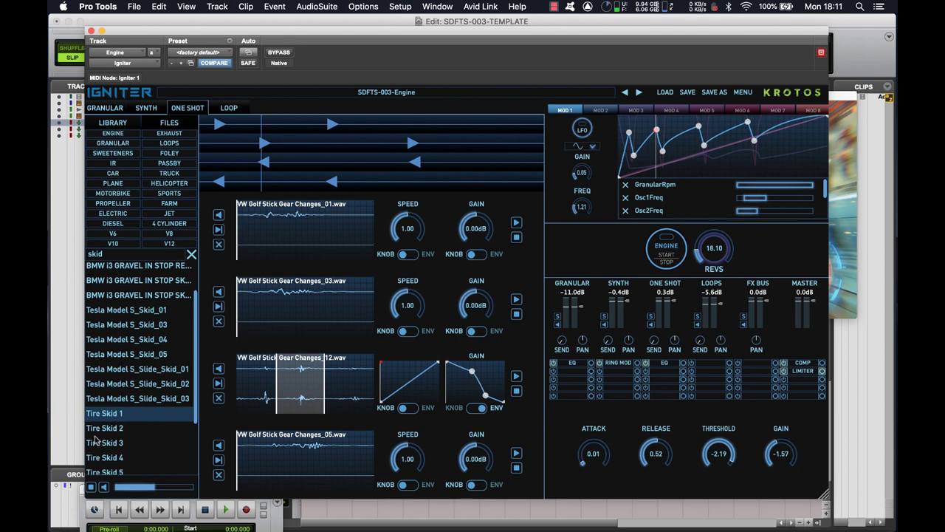
pyautogui.click(112, 430)
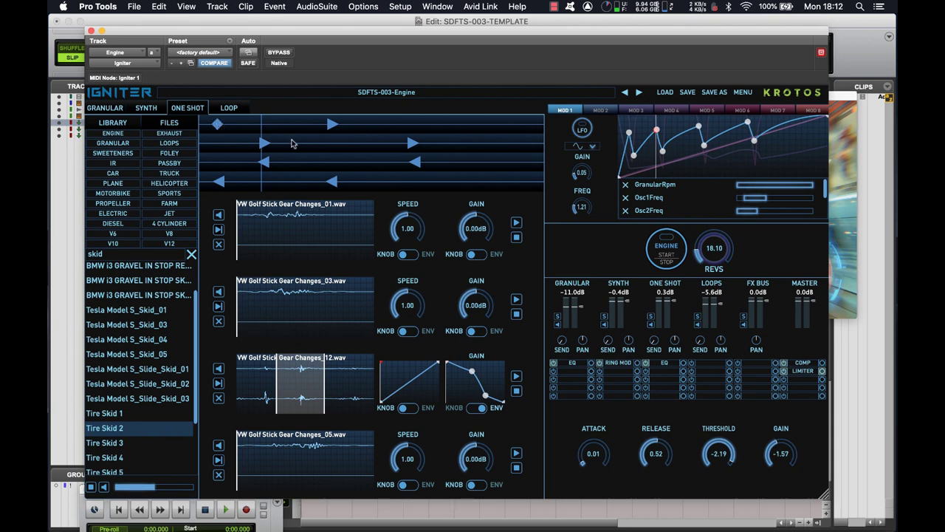
# Flip triggers on the first, second and fourth one-shot lanes, one firing both ways, then select Tire Skid 1.
pyautogui.click(267, 144)
pyautogui.click(330, 126)
pyautogui.click(330, 126)
pyautogui.click(219, 182)
pyautogui.scroll(-3, 111, 399)
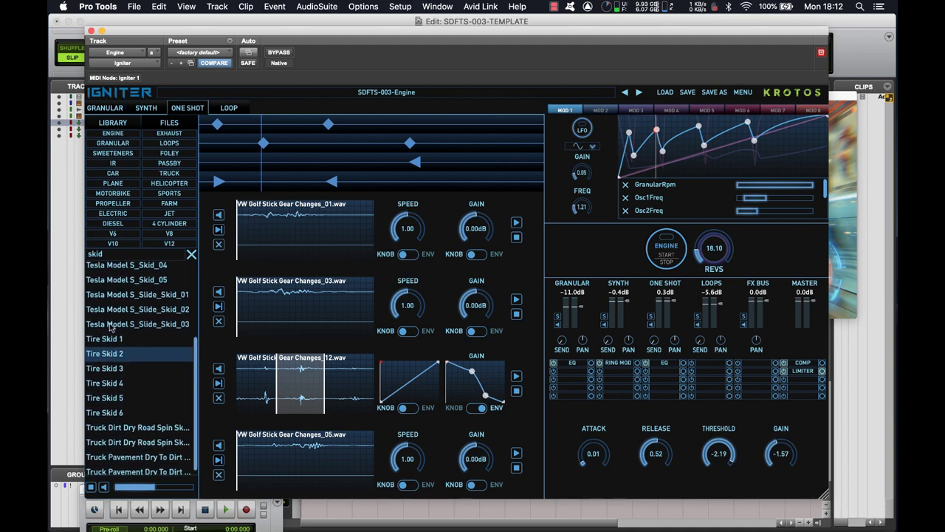
pyautogui.click(110, 338)
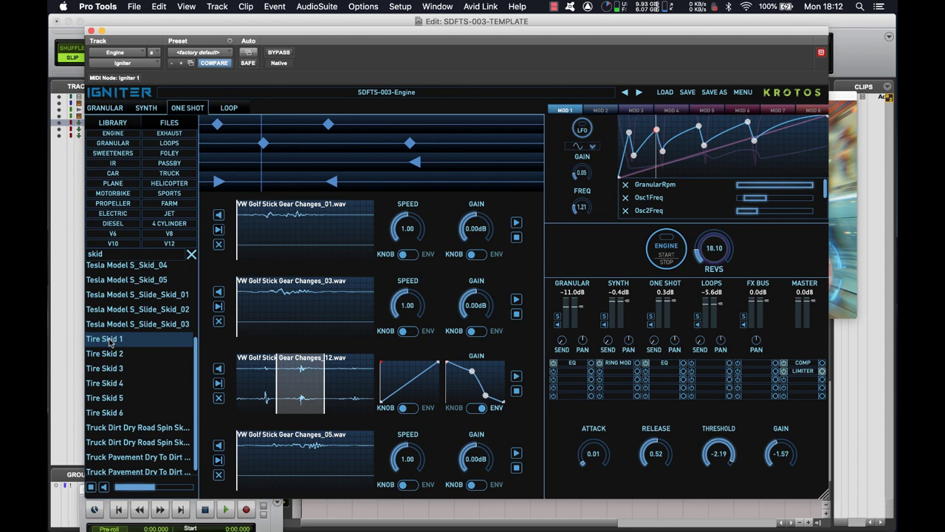
# Load Tire Skid 1 into the third one-shot slot with gain and speed off their envelopes.
pyautogui.moveTo(110, 340); pyautogui.dragTo(299, 396)
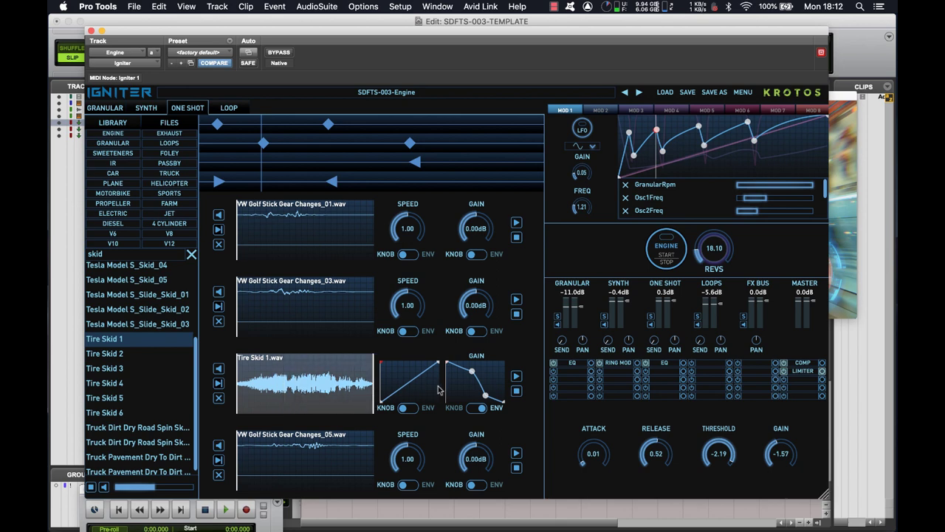
pyautogui.click(414, 409)
pyautogui.click(480, 408)
pyautogui.click(413, 408)
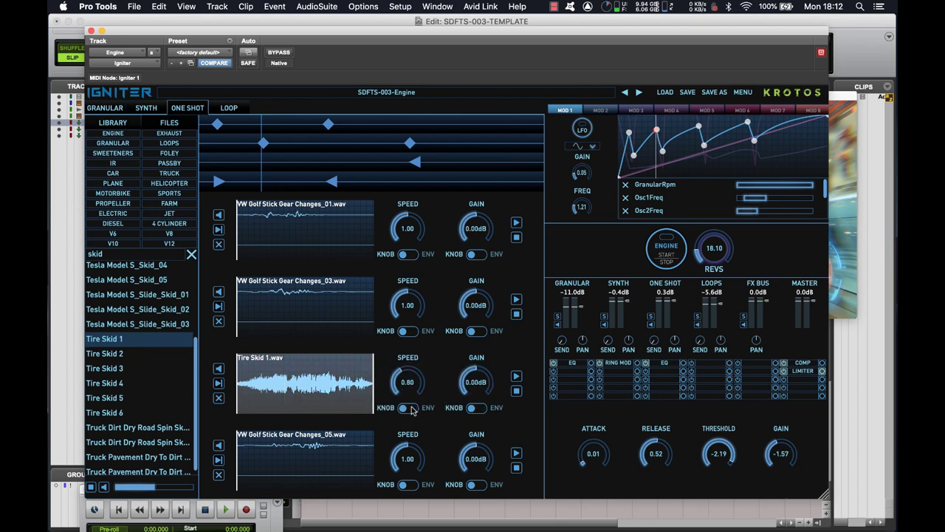
# Audition Tire Skid samples 2 through 6 in the library.
pyautogui.click(109, 358)
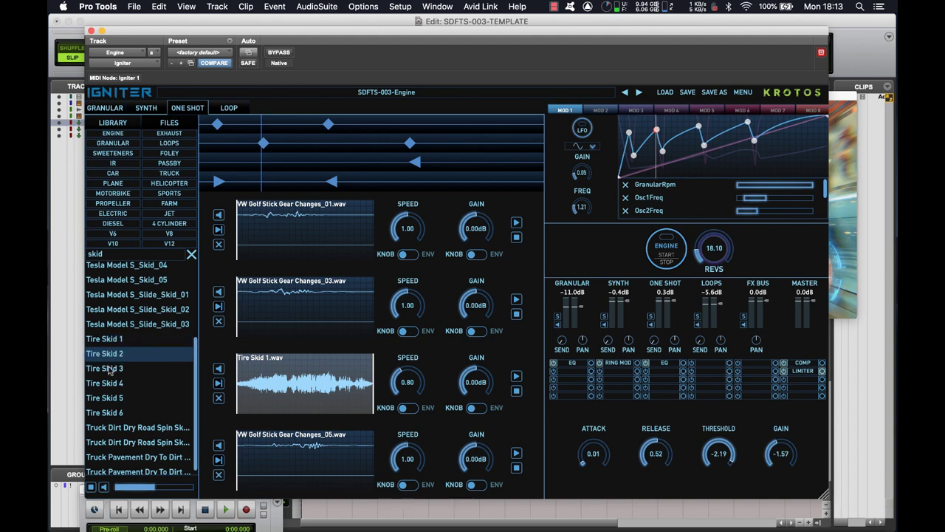
pyautogui.click(109, 370)
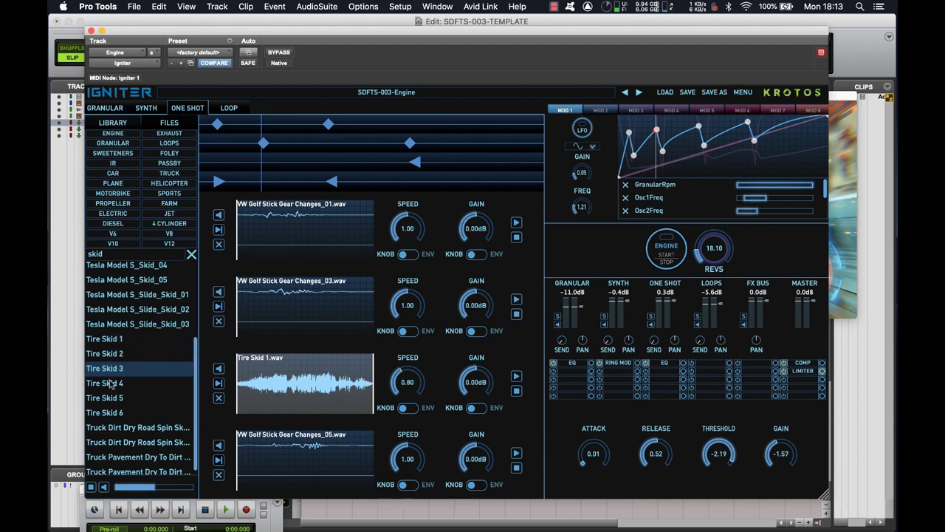
pyautogui.click(111, 383)
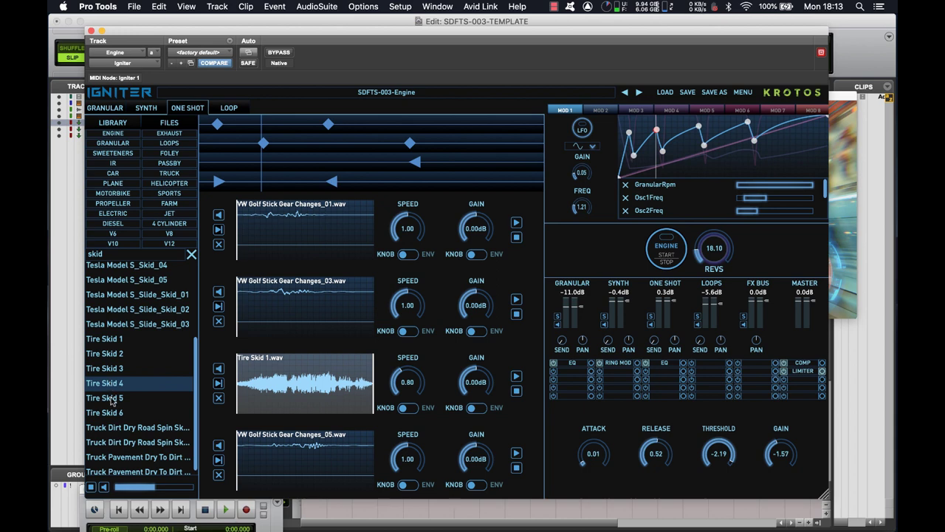
pyautogui.click(112, 400)
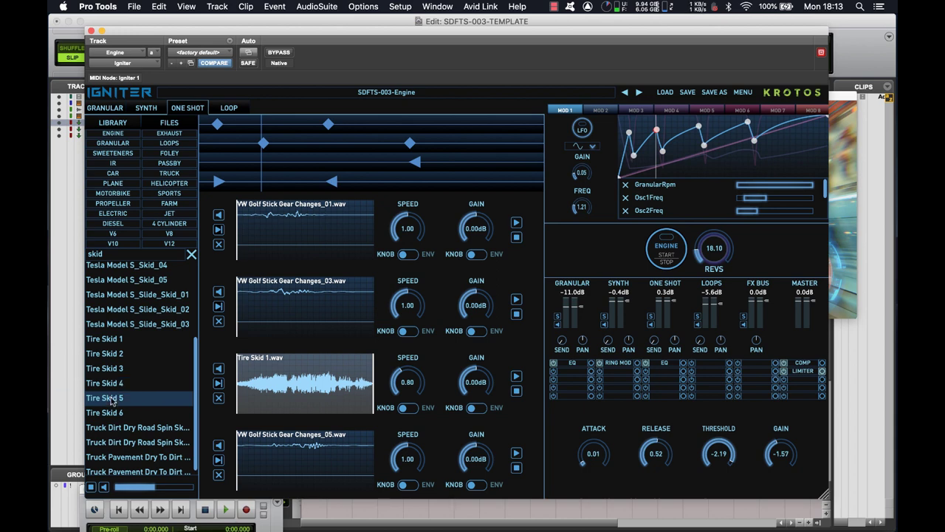
pyautogui.click(111, 412)
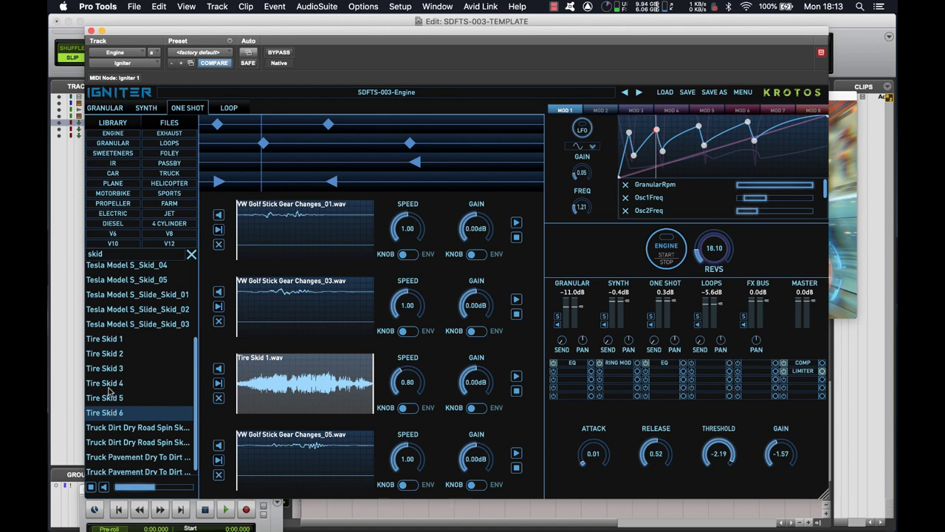
# Load Tire Skid 6 into the fourth one-shot slot and bring revs down to about 37.
pyautogui.click(109, 379)
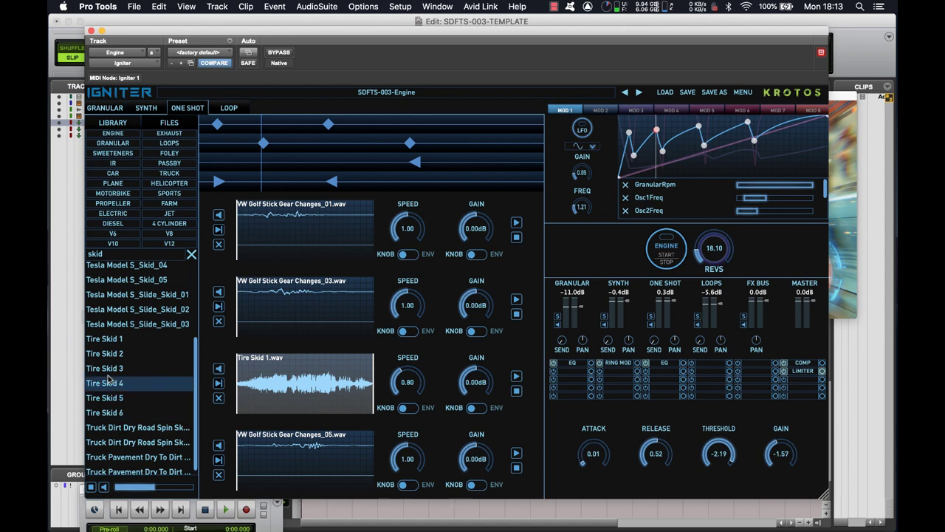
pyautogui.click(106, 415)
pyautogui.moveTo(107, 416); pyautogui.dragTo(341, 466)
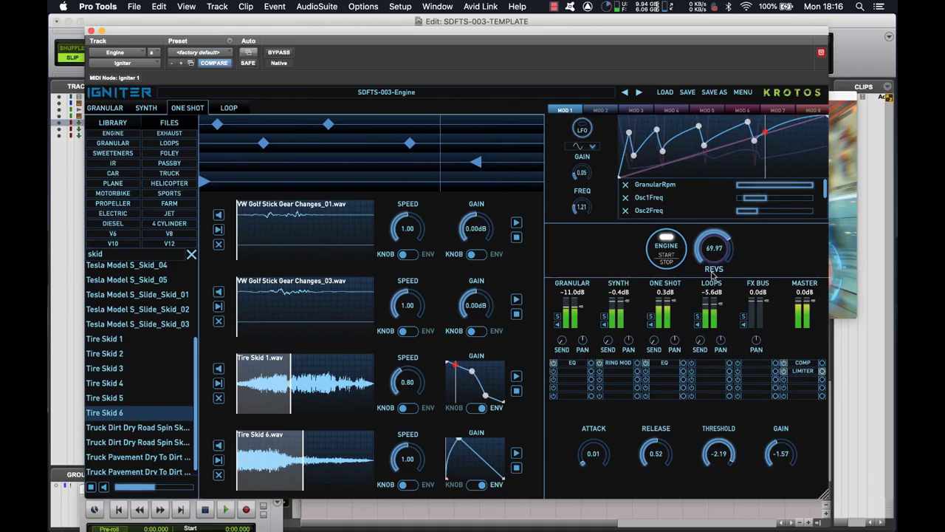
pyautogui.moveTo(714, 274); pyautogui.dragTo(734, 374)
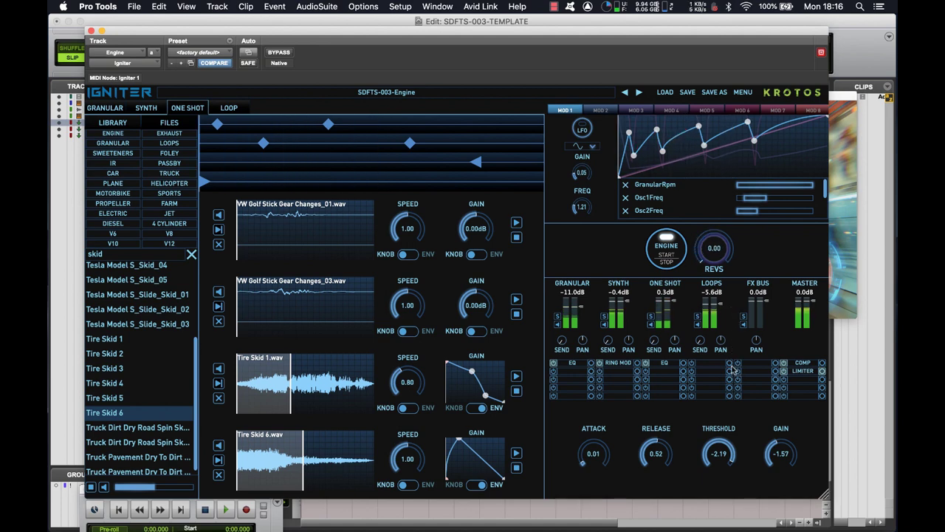
# Start and then stop the engine to audition the one-shot layers.
pyautogui.click(667, 248)
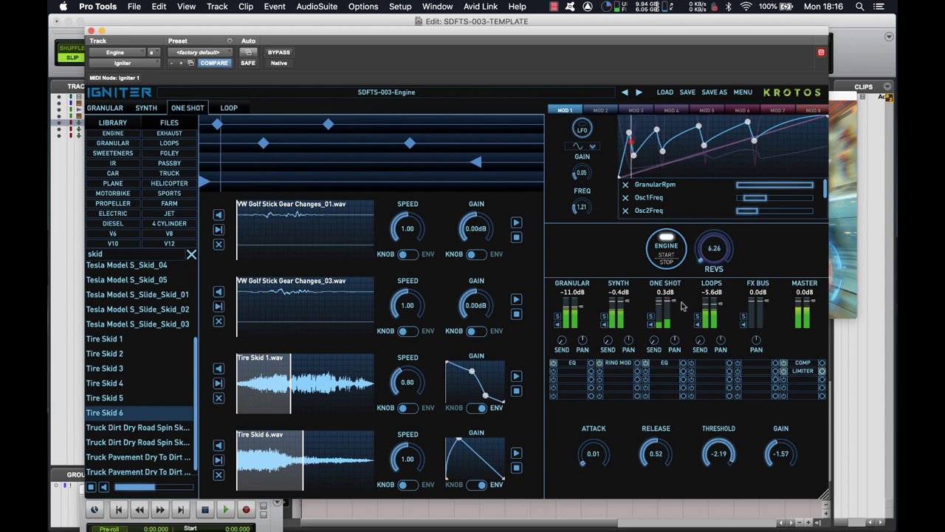
pyautogui.click(667, 260)
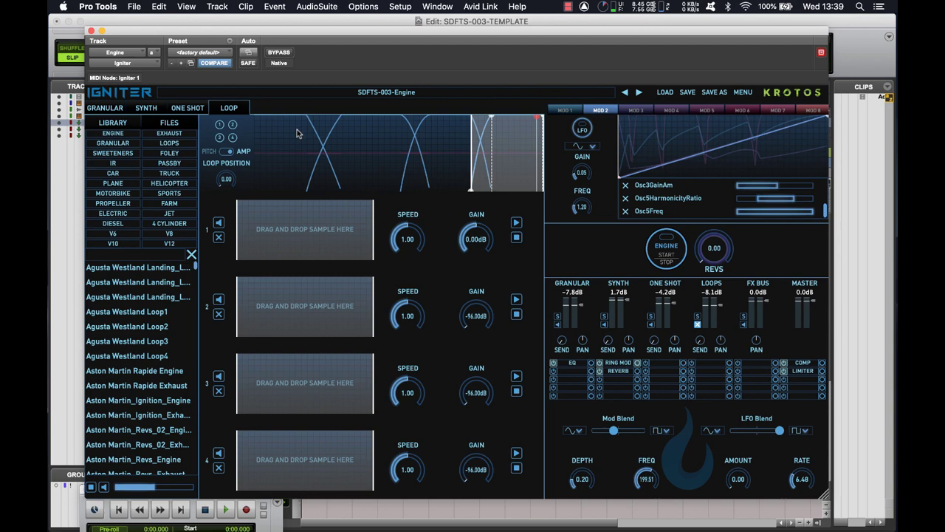
# Step through loop sections 1 to 4 and switch the display to the pitch curve.
pyautogui.click(222, 126)
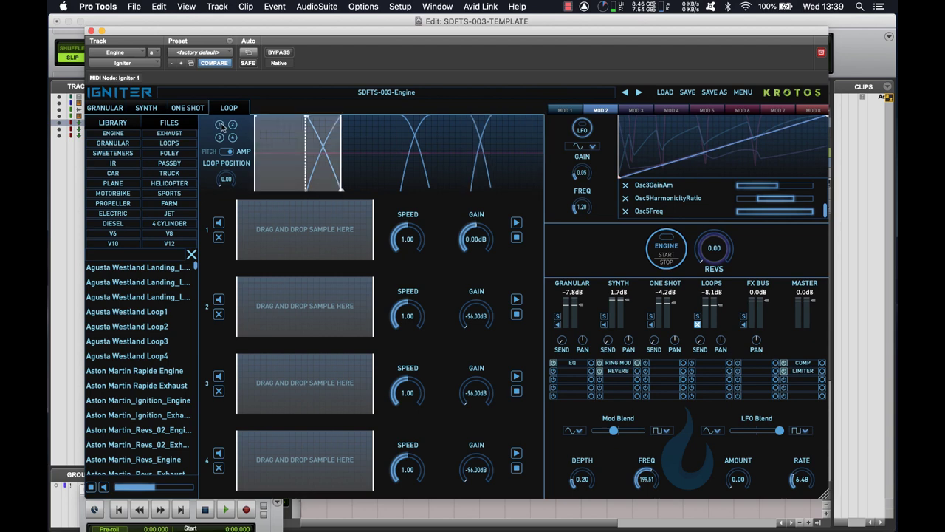
pyautogui.click(233, 126)
pyautogui.click(220, 138)
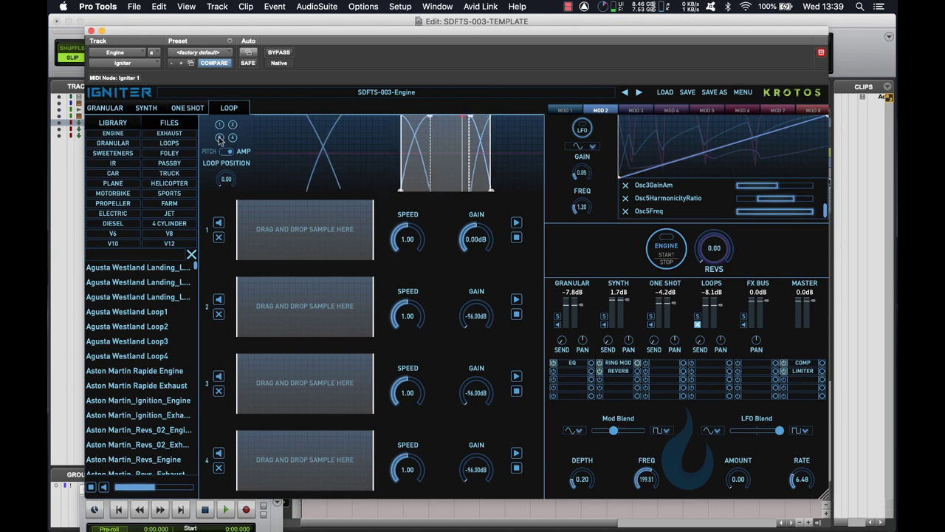
pyautogui.click(233, 138)
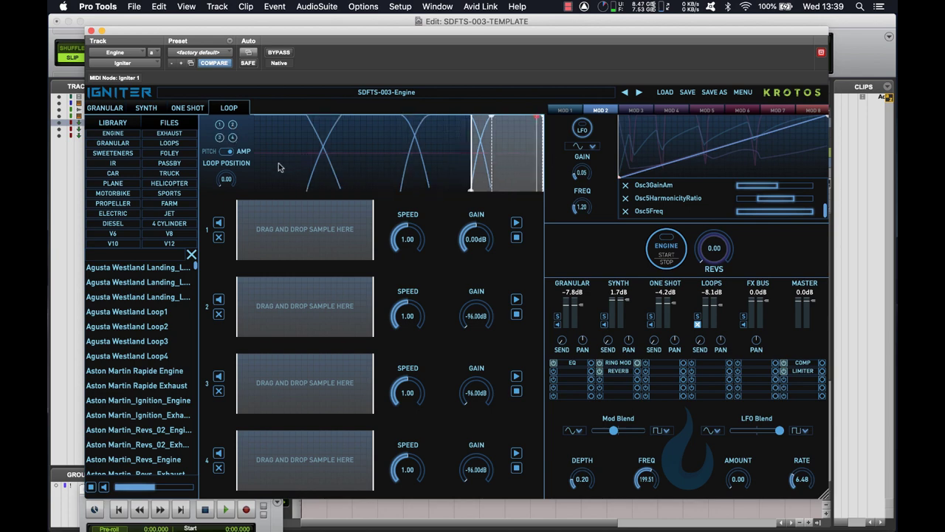
pyautogui.click(229, 151)
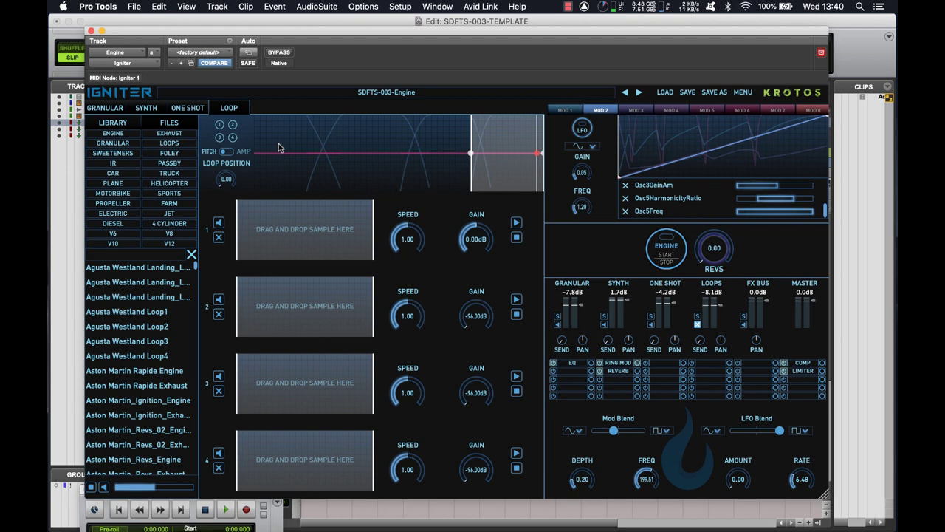
# Search 'road', load Tesla Pavement Dry Road into loop slots 1–4, and start the engine on loop 1.
pyautogui.click(131, 257)
pyautogui.write('road')
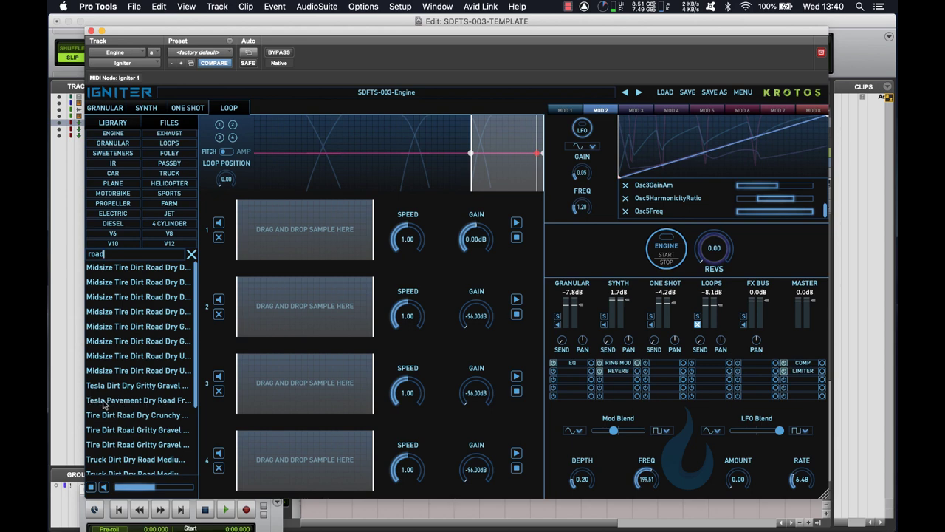
pyautogui.moveTo(107, 404); pyautogui.dragTo(299, 296)
pyautogui.moveTo(107, 399); pyautogui.dragTo(323, 367)
pyautogui.moveTo(108, 399); pyautogui.dragTo(290, 461)
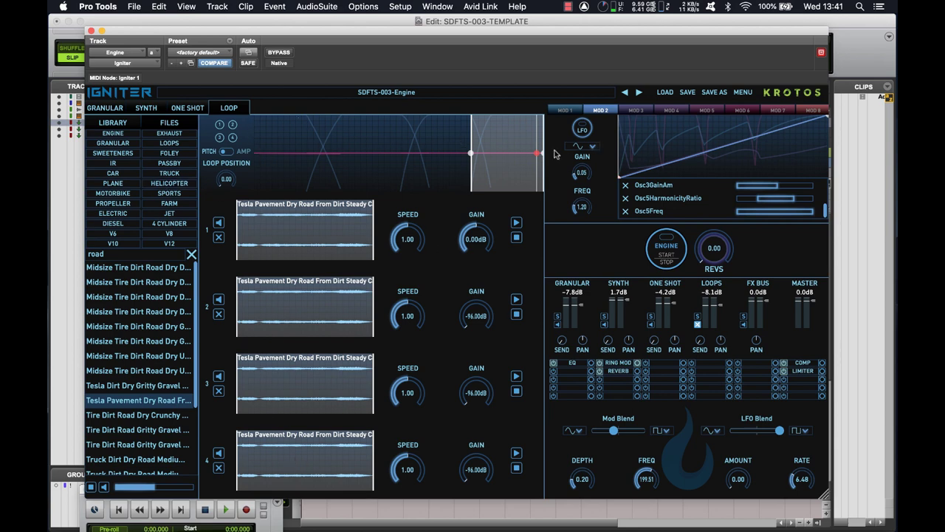
pyautogui.click(219, 125)
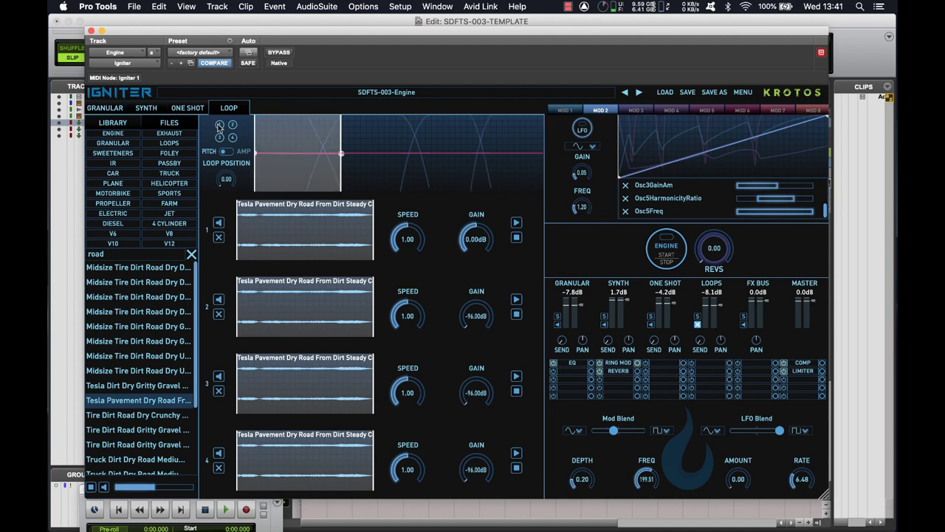
pyautogui.click(666, 249)
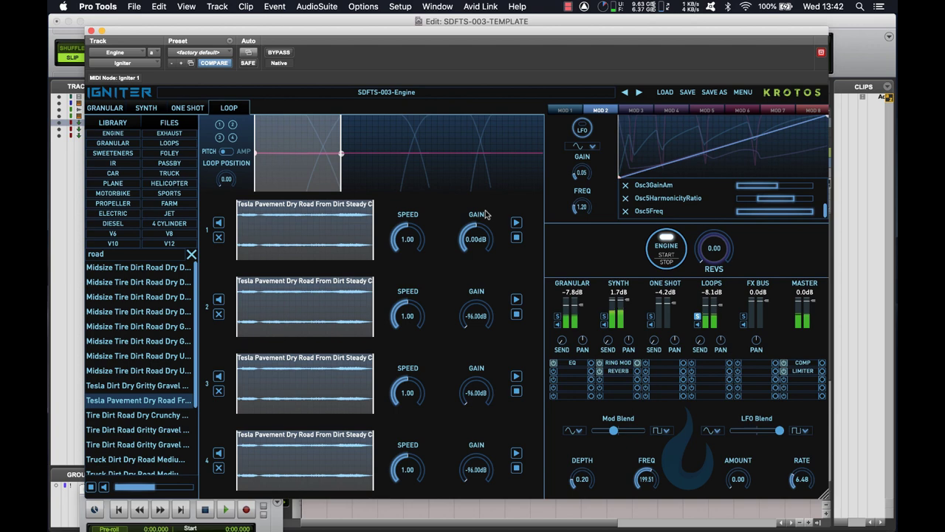
# Stop loop 1 playback and mark short loop regions on loops 1 and 2.
pyautogui.click(517, 239)
pyautogui.click(245, 220)
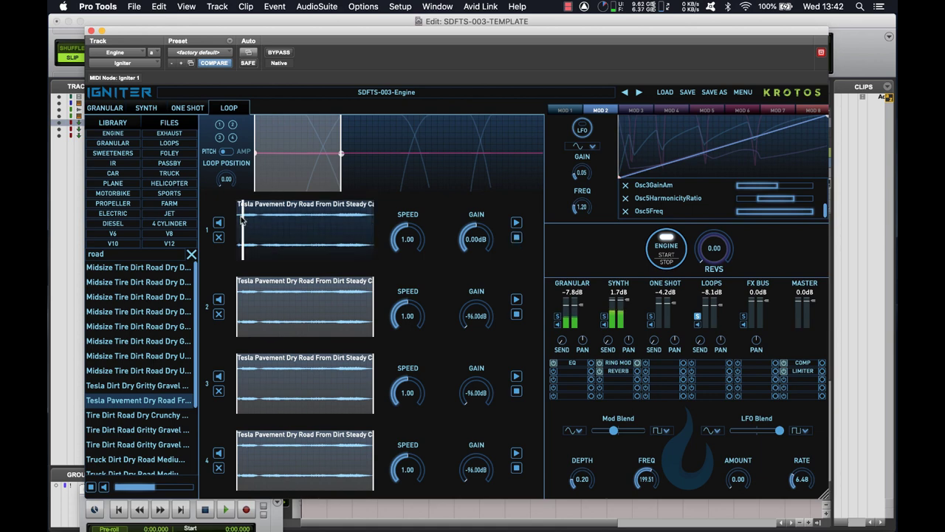
pyautogui.moveTo(246, 220); pyautogui.dragTo(252, 220)
pyautogui.click(232, 125)
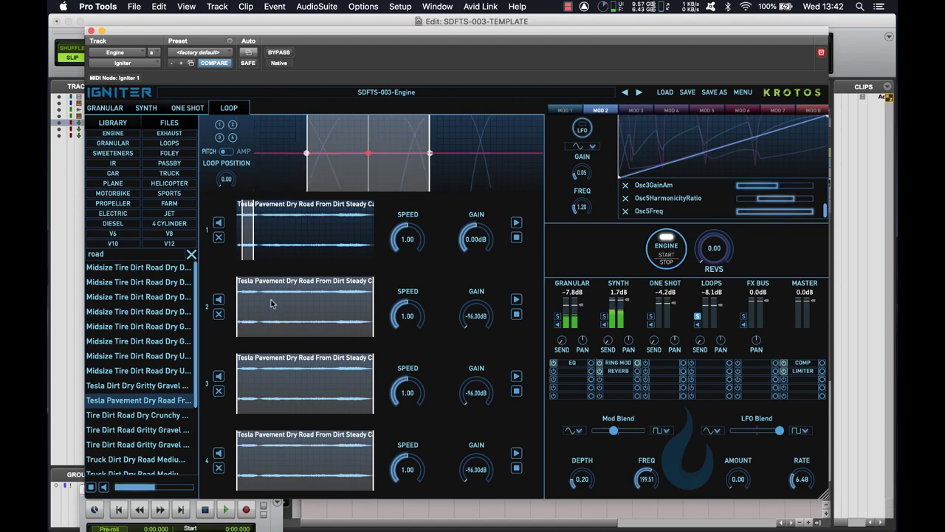
pyautogui.moveTo(268, 297); pyautogui.dragTo(301, 302)
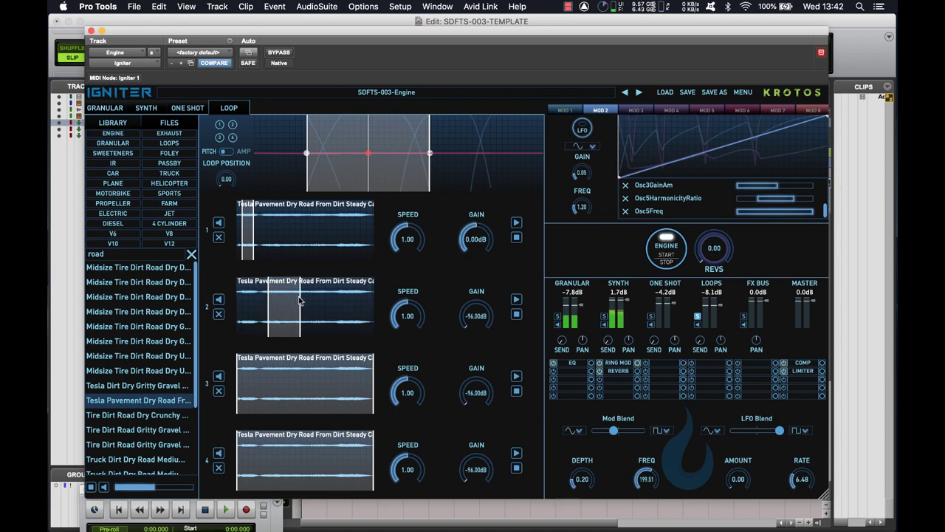
# Mark short, progressively later loop regions on loops 3 and 4.
pyautogui.click(220, 138)
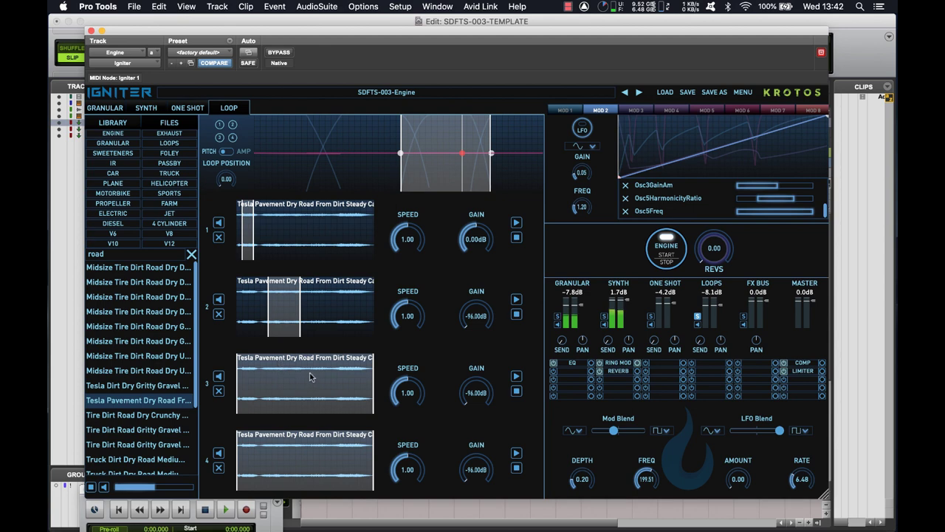
pyautogui.moveTo(310, 377); pyautogui.dragTo(328, 379)
pyautogui.click(233, 139)
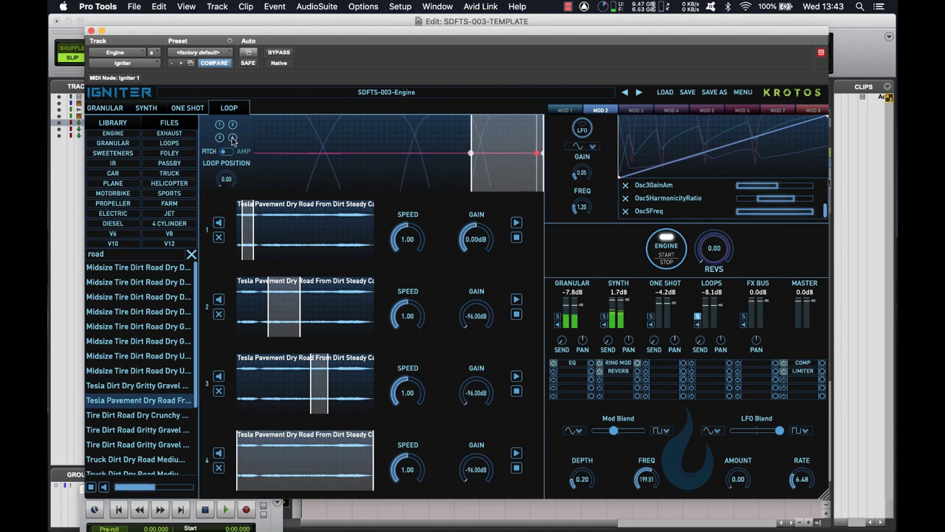
pyautogui.click(344, 458)
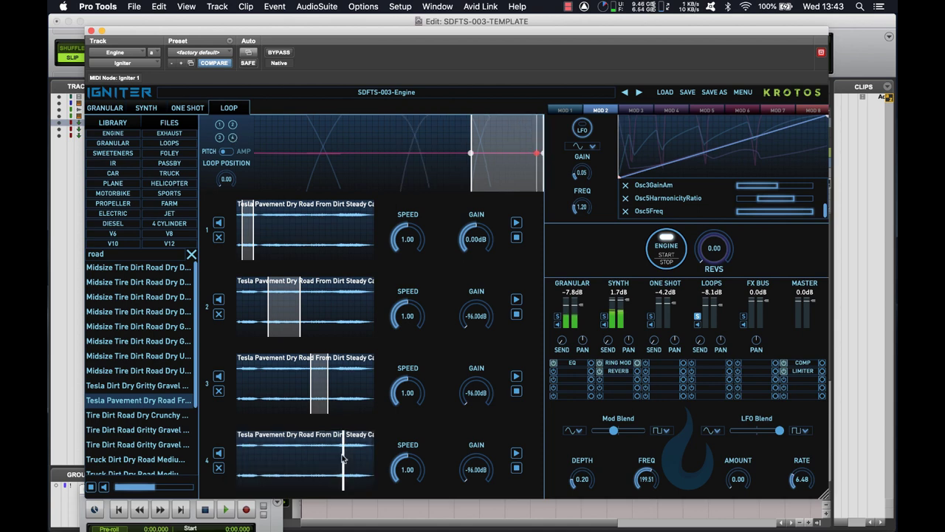
pyautogui.moveTo(342, 458); pyautogui.dragTo(362, 458)
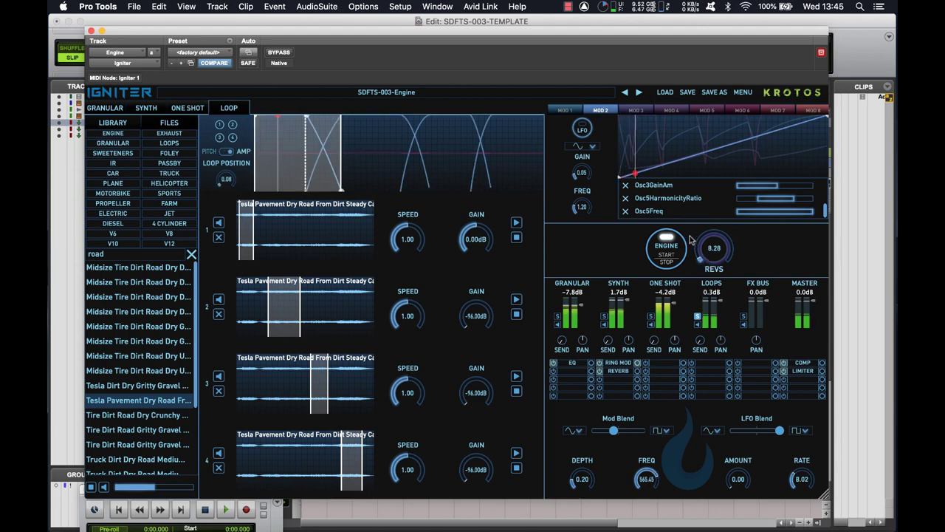
# Rev up to hear the loops crossfade, stop the engine, and set Loops level to 6.0 dB.
pyautogui.moveTo(690, 239); pyautogui.dragTo(663, 136)
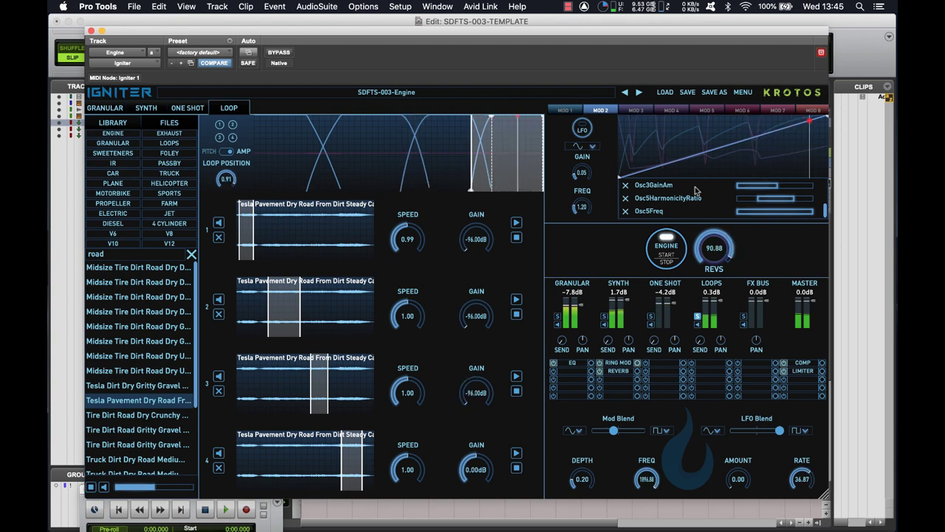
pyautogui.click(679, 249)
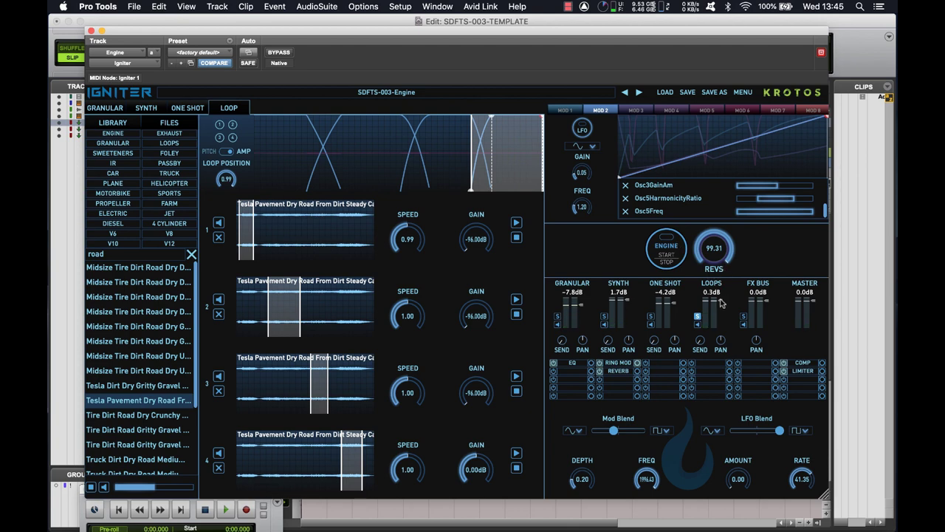
pyautogui.moveTo(722, 303); pyautogui.dragTo(722, 298)
# Steepen and bend the loop pitch line upward while revving the engine to about 29 and 52.
pyautogui.click(229, 152)
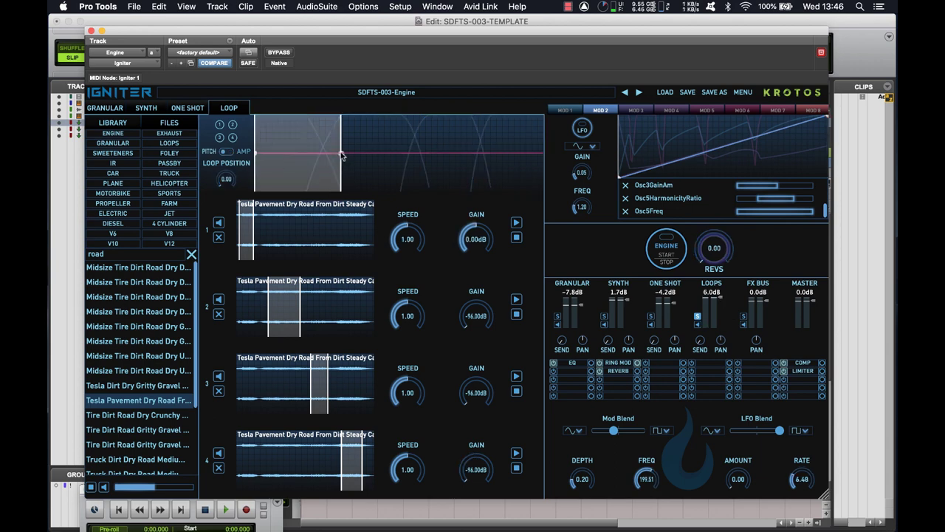
pyautogui.moveTo(259, 154); pyautogui.dragTo(251, 166)
pyautogui.click(657, 259)
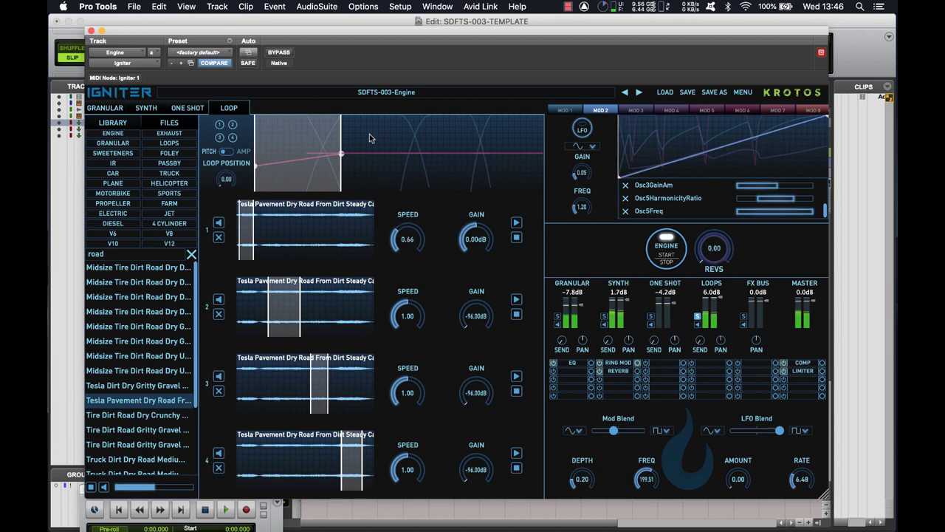
pyautogui.moveTo(715, 256); pyautogui.dragTo(702, 214)
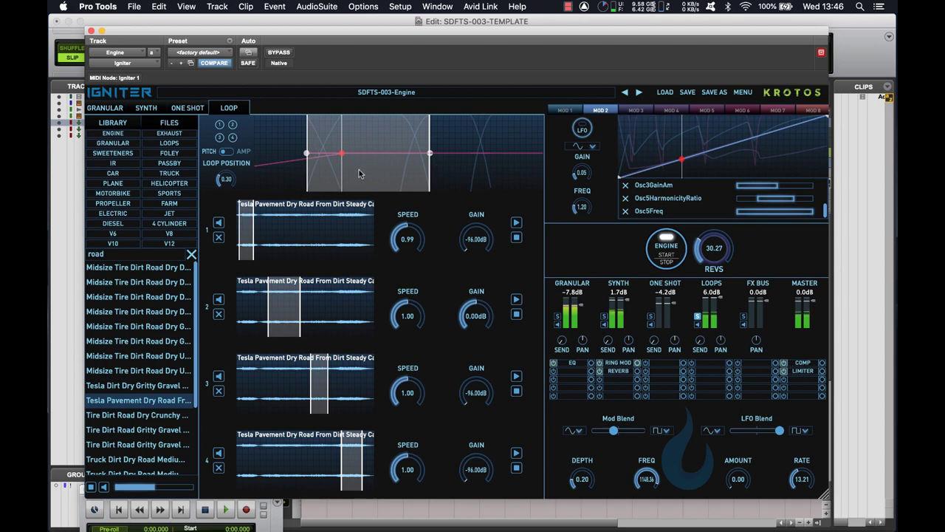
pyautogui.moveTo(305, 154); pyautogui.dragTo(306, 157)
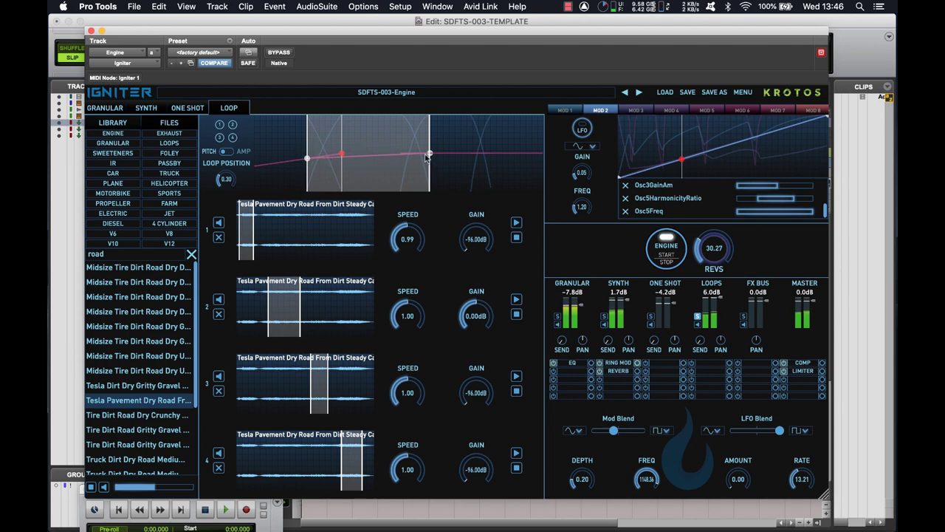
pyautogui.moveTo(430, 153); pyautogui.dragTo(431, 143)
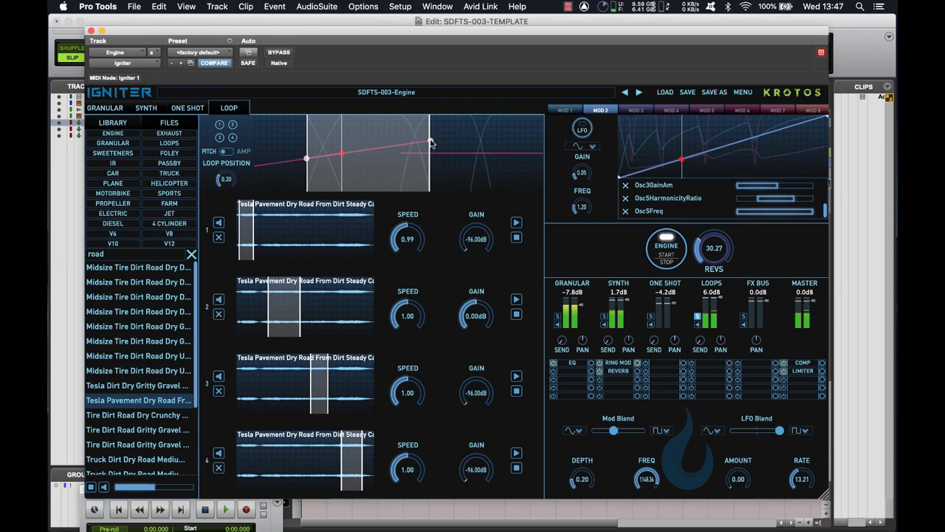
pyautogui.moveTo(718, 268); pyautogui.dragTo(704, 237)
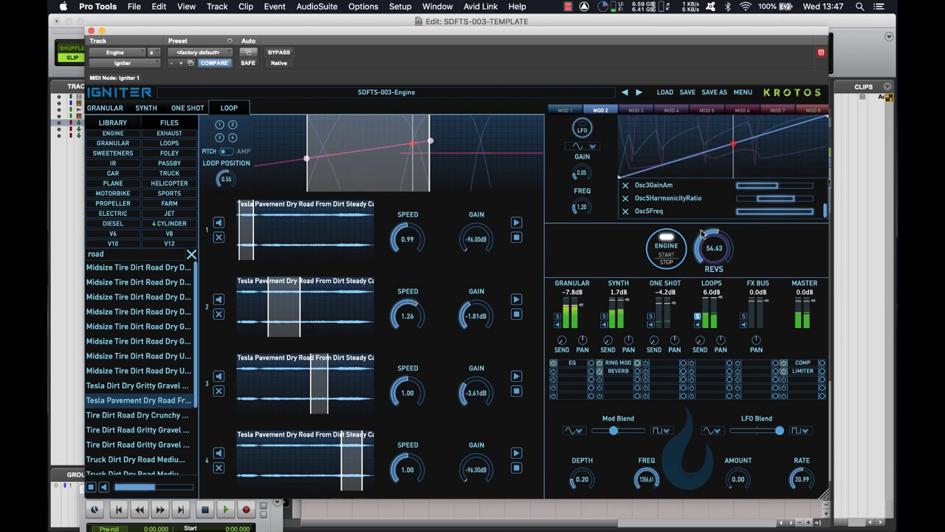
pyautogui.moveTo(364, 153); pyautogui.dragTo(433, 150)
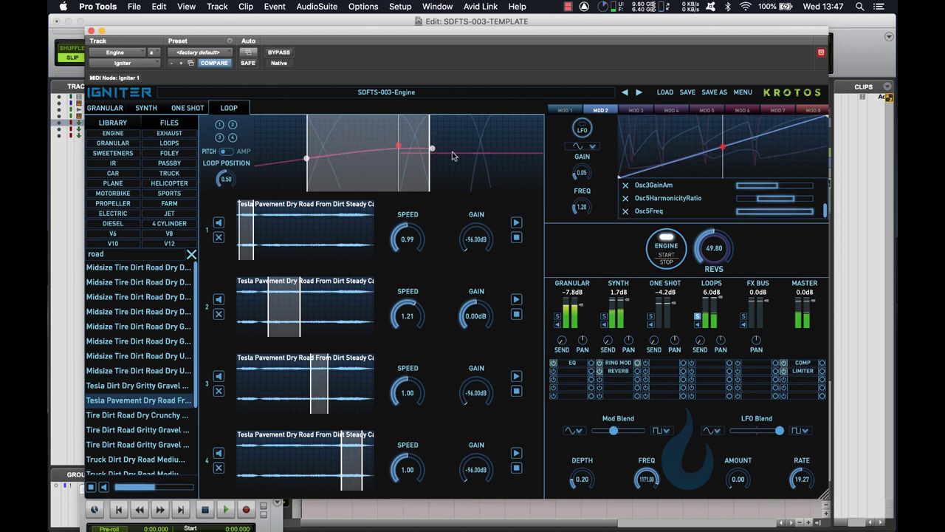
# Lift the third and fourth loop sections' pitch curves so pitch rises at the right end.
pyautogui.click(220, 137)
pyautogui.moveTo(399, 153); pyautogui.dragTo(400, 148)
pyautogui.moveTo(492, 153); pyautogui.dragTo(492, 150)
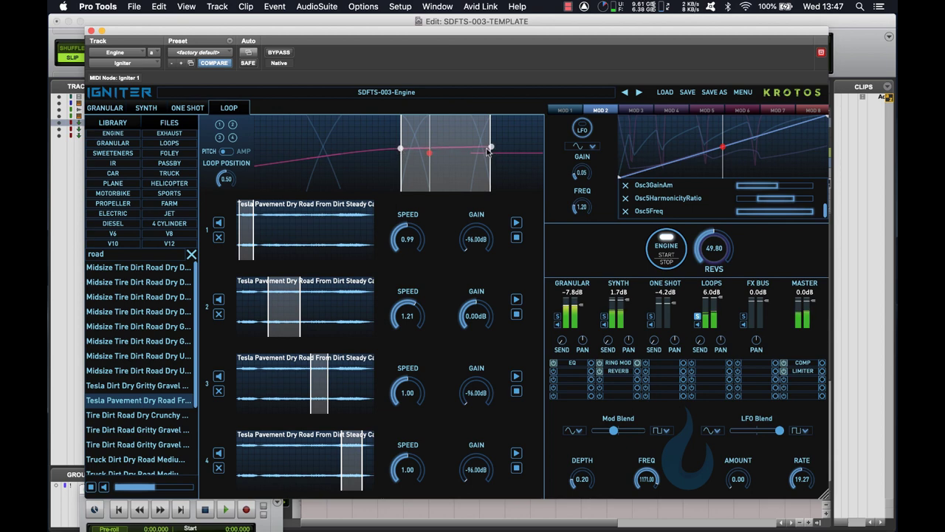
pyautogui.moveTo(488, 151); pyautogui.dragTo(493, 146)
pyautogui.click(471, 147)
pyautogui.moveTo(542, 153); pyautogui.dragTo(543, 144)
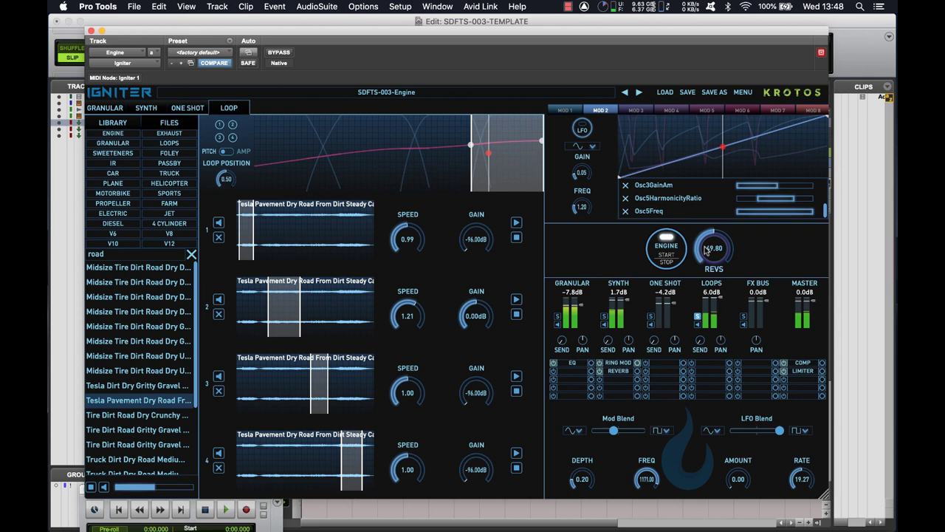
# Rev the engine down and up, moving the loop window along the pitch curve to audition crossfades.
pyautogui.moveTo(707, 250); pyautogui.dragTo(714, 432)
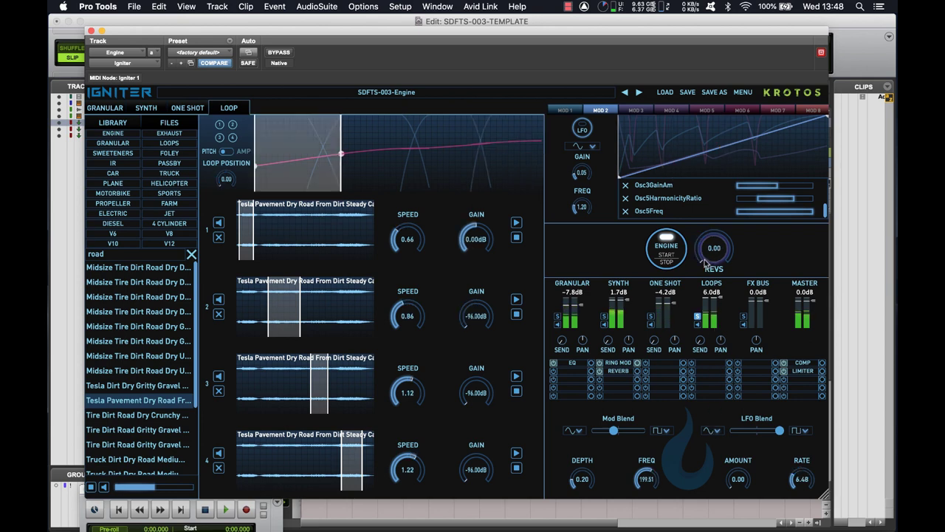
pyautogui.moveTo(704, 258); pyautogui.dragTo(663, 135)
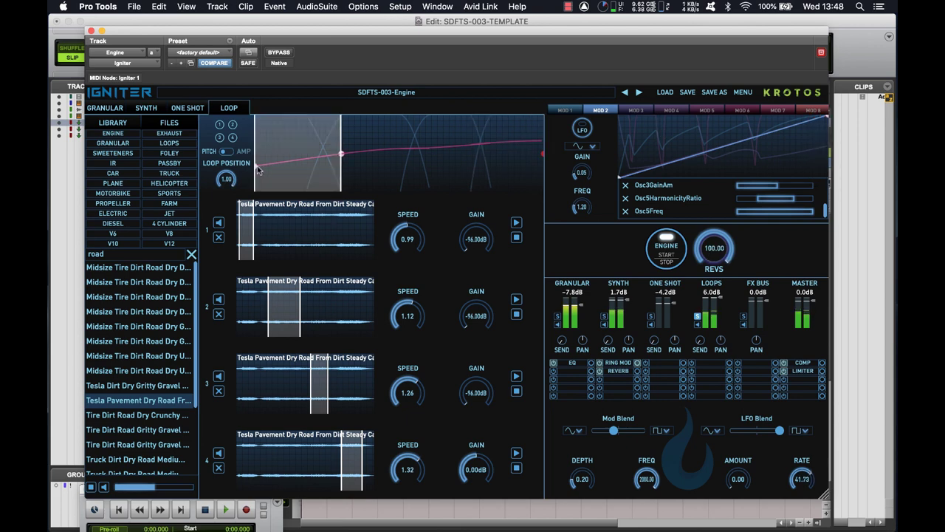
pyautogui.click(305, 160)
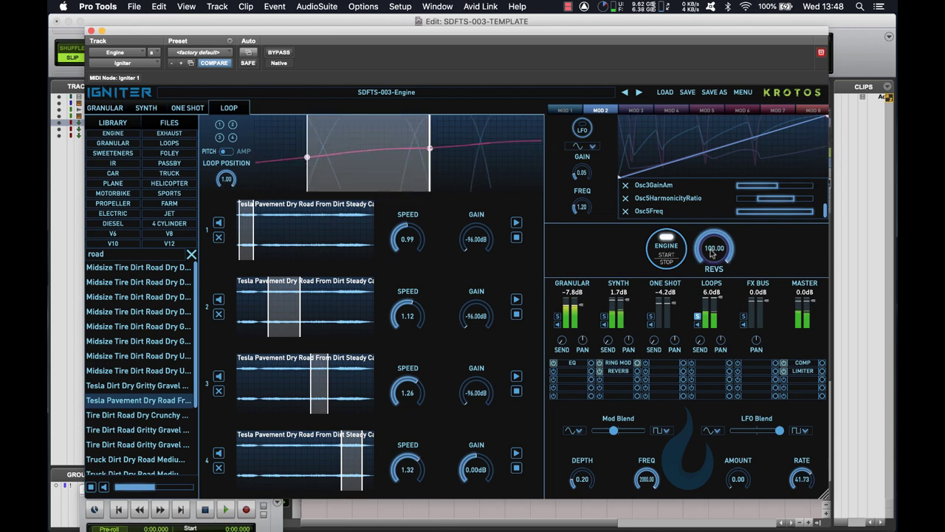
pyautogui.doubleClick(712, 253)
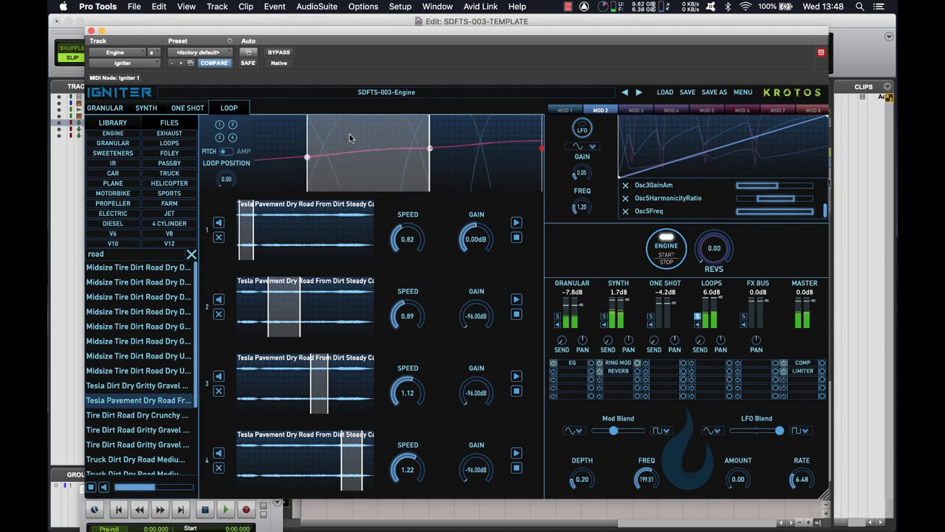
pyautogui.click(400, 151)
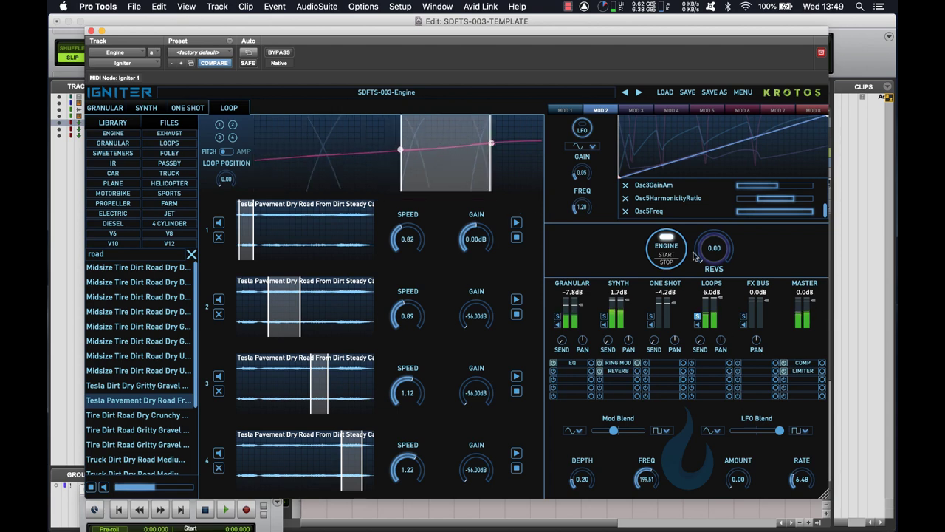
pyautogui.moveTo(713, 257); pyautogui.dragTo(703, 184)
pyautogui.moveTo(704, 236); pyautogui.dragTo(710, 296)
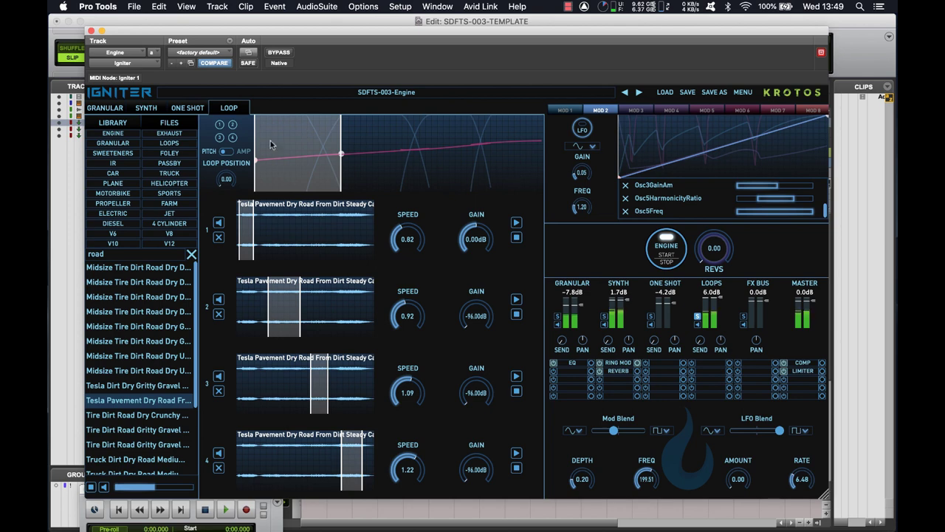
pyautogui.click(230, 153)
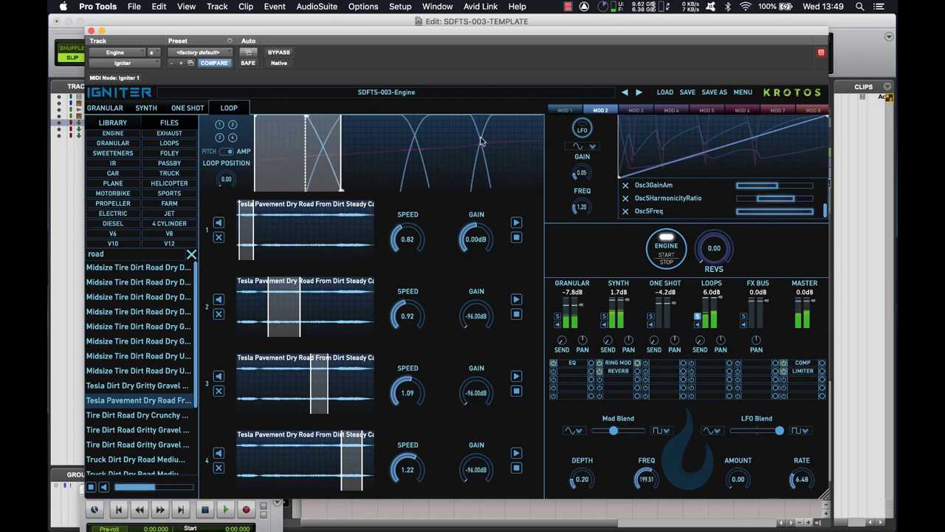
pyautogui.click(481, 140)
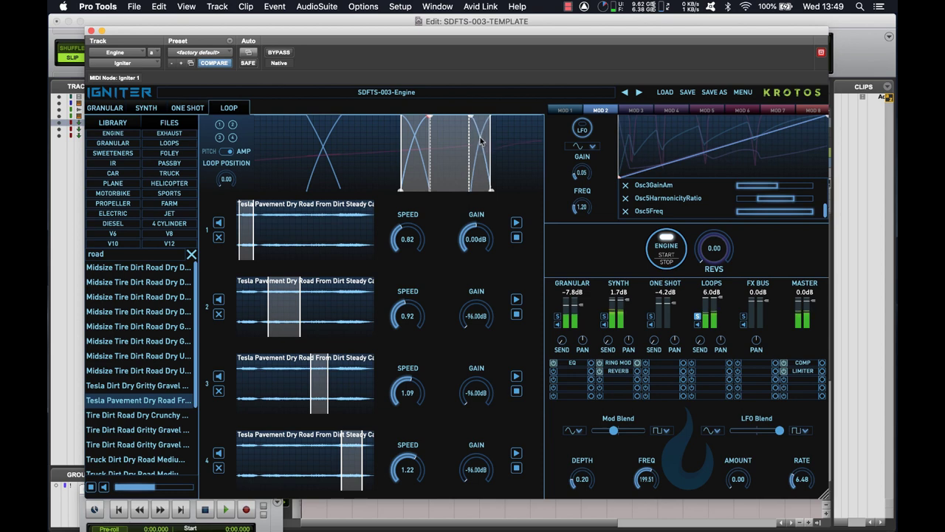
pyautogui.click(323, 144)
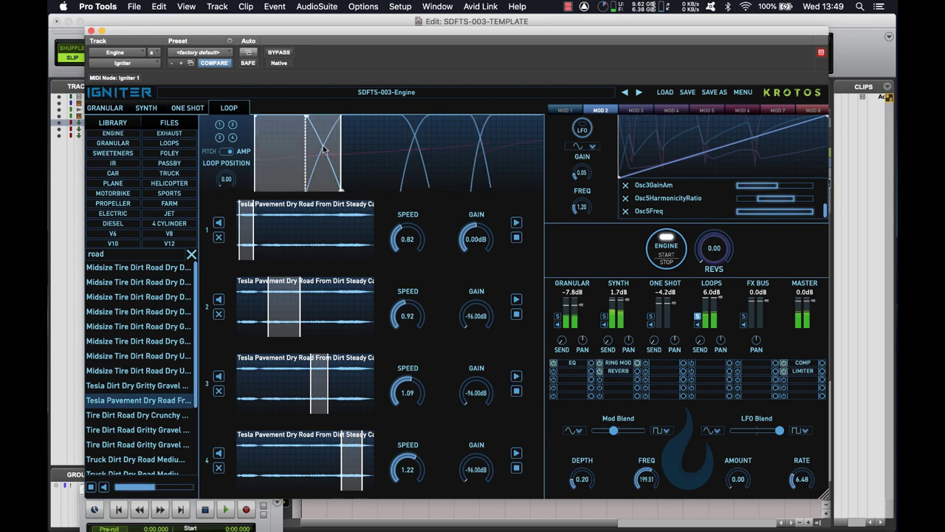
pyautogui.moveTo(323, 149); pyautogui.dragTo(323, 136)
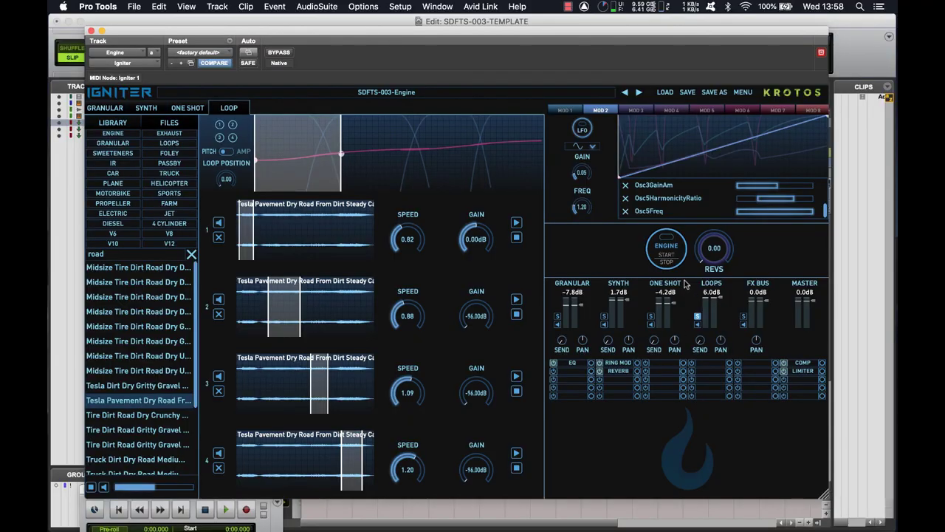
# Add an EQ to the loops FX slot, rev the engine, and boost a wide first EQ peak.
pyautogui.click(712, 367)
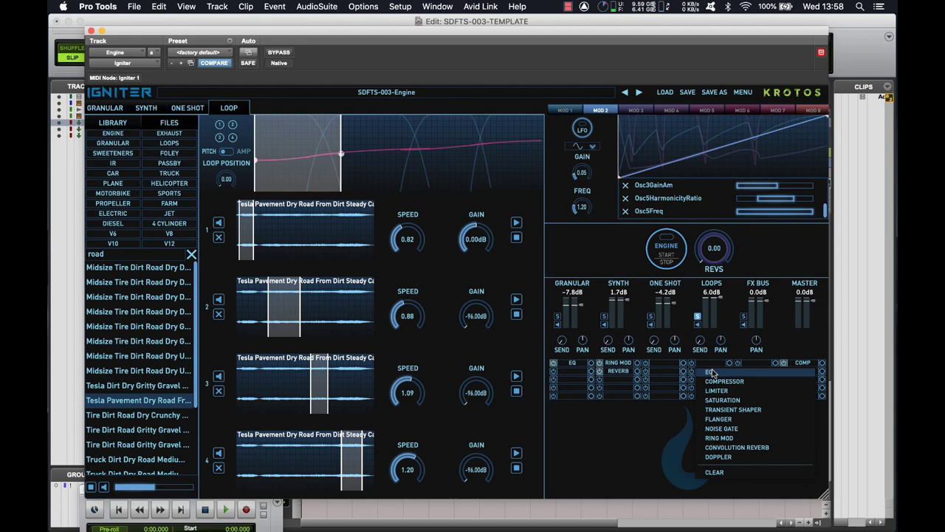
pyautogui.click(713, 373)
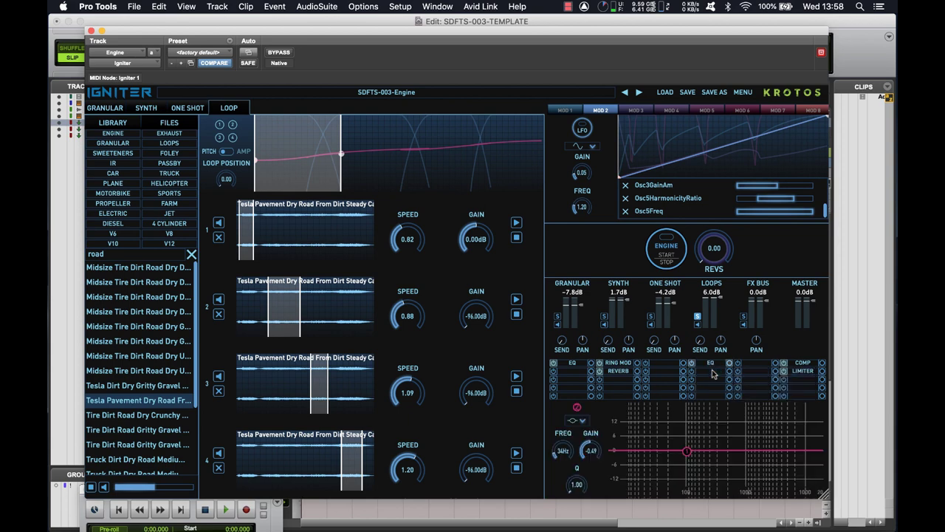
pyautogui.click(667, 254)
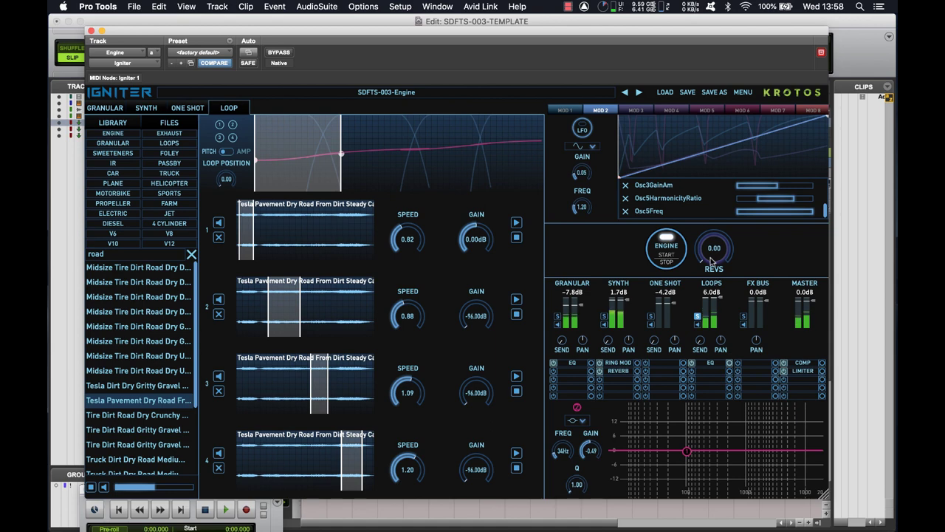
pyautogui.moveTo(712, 260); pyautogui.dragTo(695, 204)
pyautogui.click(689, 452)
pyautogui.moveTo(689, 452); pyautogui.dragTo(715, 415)
pyautogui.moveTo(577, 485); pyautogui.dragTo(577, 488)
# Add a high-end EQ band to raise the top, and shift the first peak to about 1.1kHz.
pyautogui.click(817, 453)
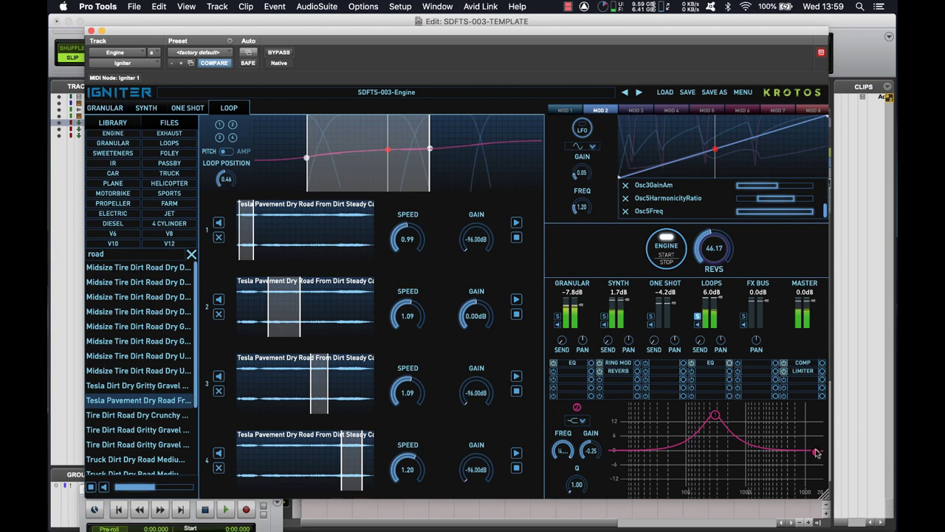
pyautogui.moveTo(815, 450); pyautogui.dragTo(774, 431)
pyautogui.moveTo(715, 415); pyautogui.dragTo(720, 412)
pyautogui.moveTo(702, 232); pyautogui.dragTo(706, 251)
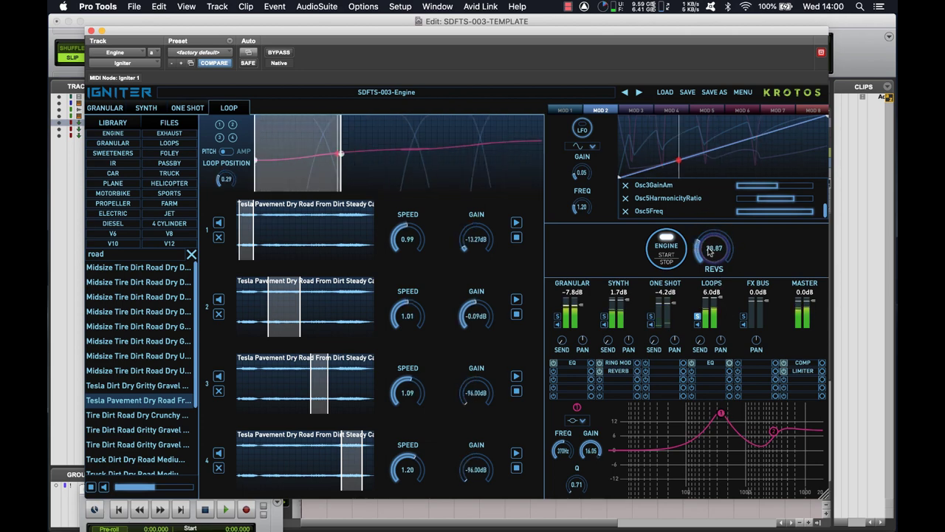
pyautogui.moveTo(732, 412)
pyautogui.mouseDown()
pyautogui.moveTo(722, 422)
pyautogui.moveTo(751, 416)
pyautogui.moveTo(730, 410)
pyautogui.mouseUp()
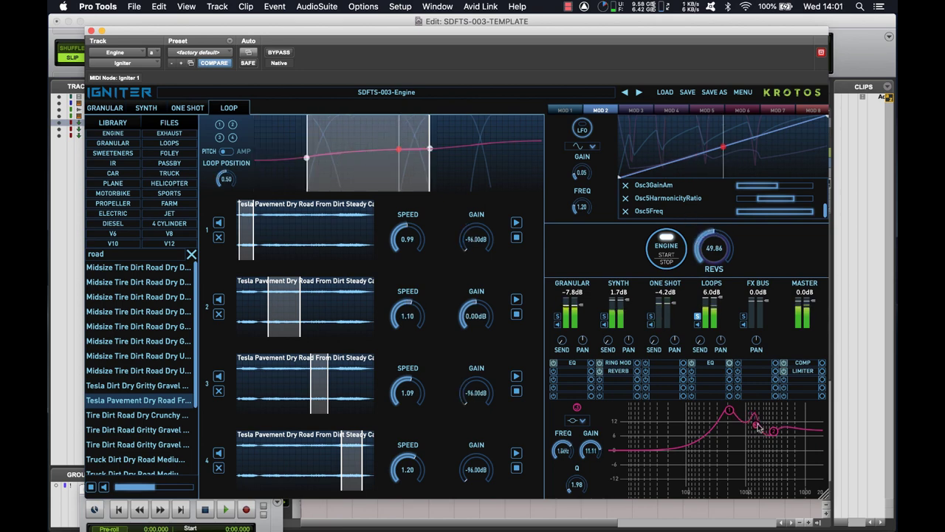
# Restart the engine and rev up slightly to audition the EQ'd road noise, then stop at idle.
pyautogui.click(675, 260)
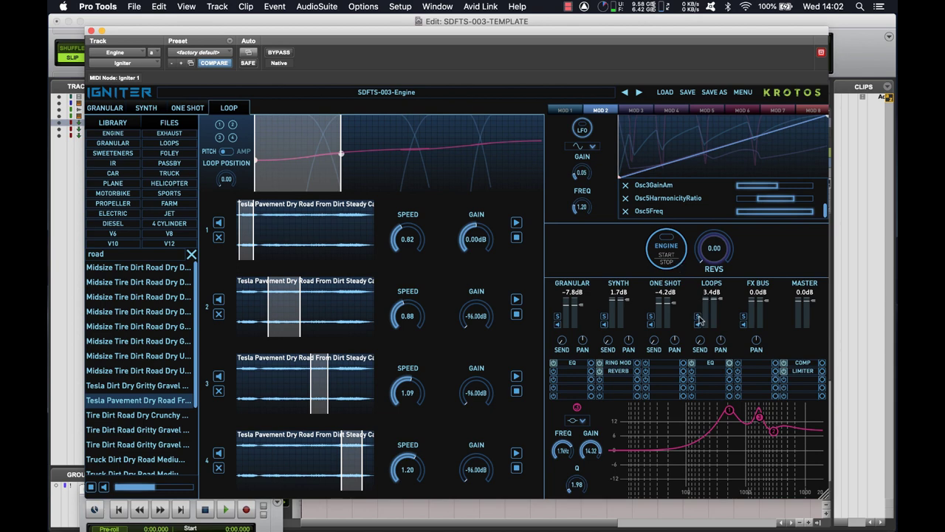
pyautogui.click(665, 260)
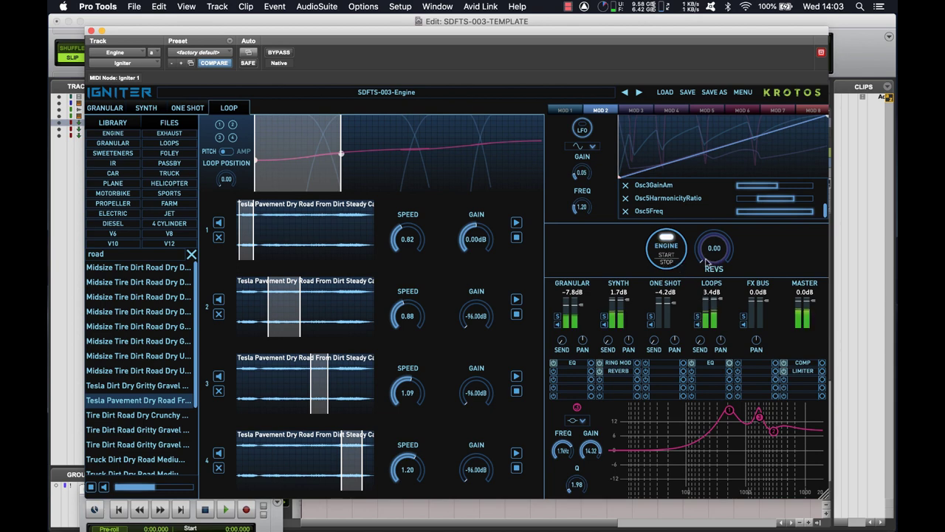
pyautogui.moveTo(706, 260); pyautogui.dragTo(662, 216)
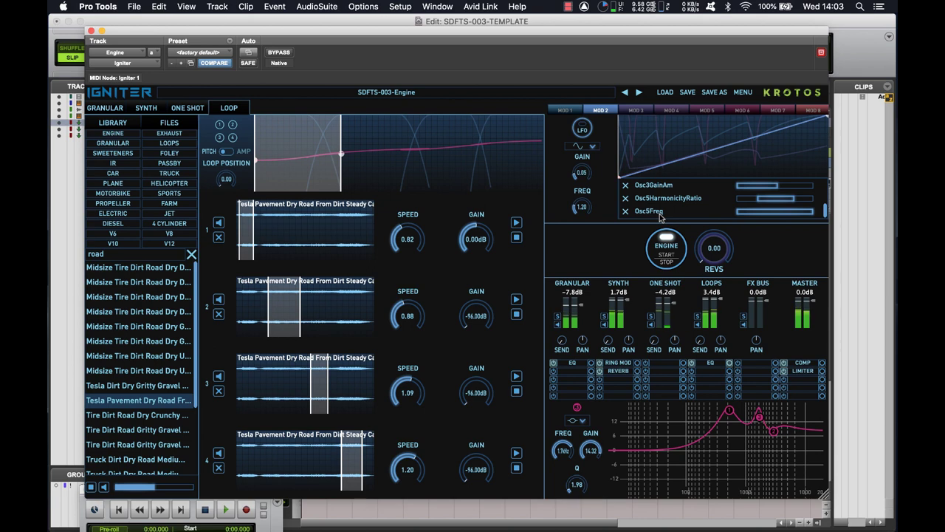
pyautogui.click(672, 261)
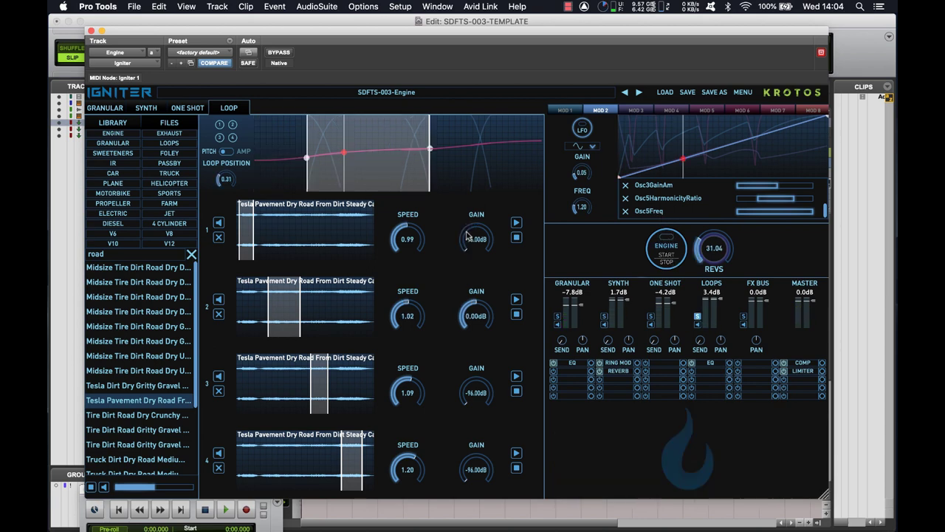
pyautogui.click(668, 263)
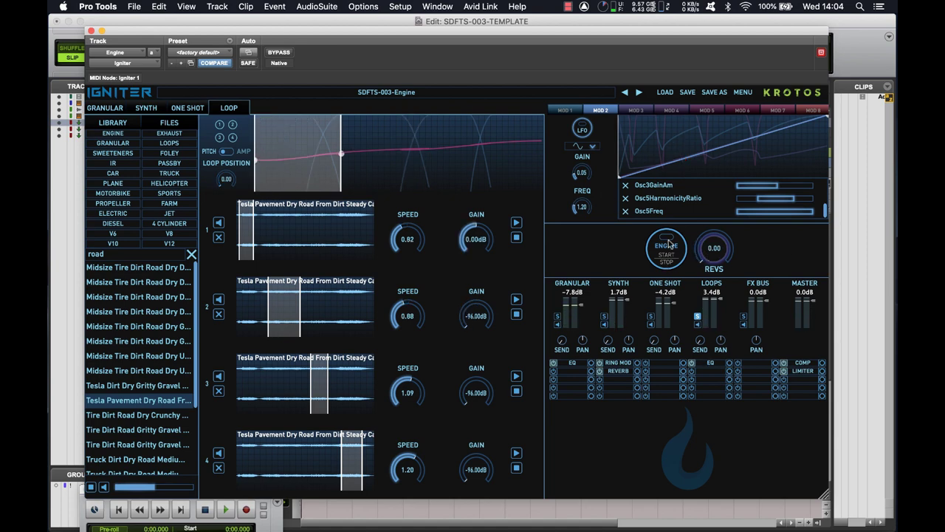
# Add Saturation to the next loops FX slot and rev the engine to hear it.
pyautogui.click(705, 374)
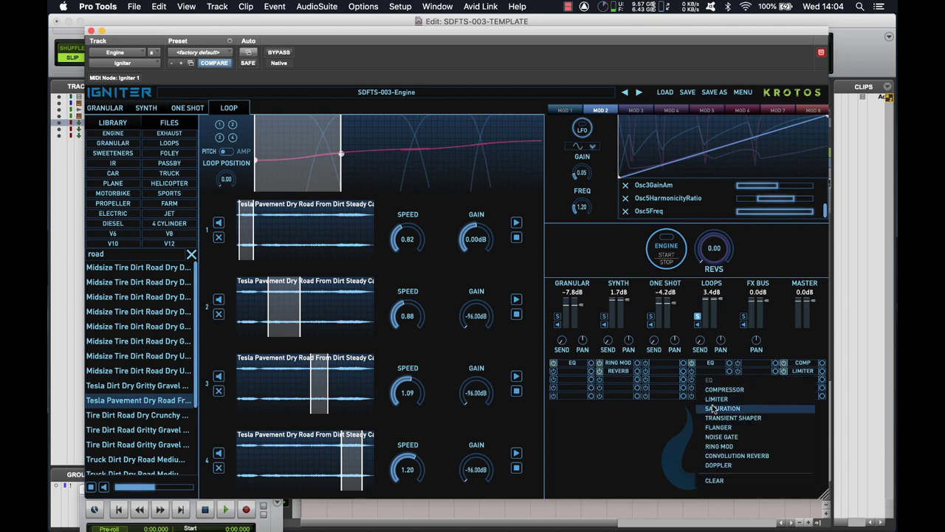
pyautogui.click(713, 408)
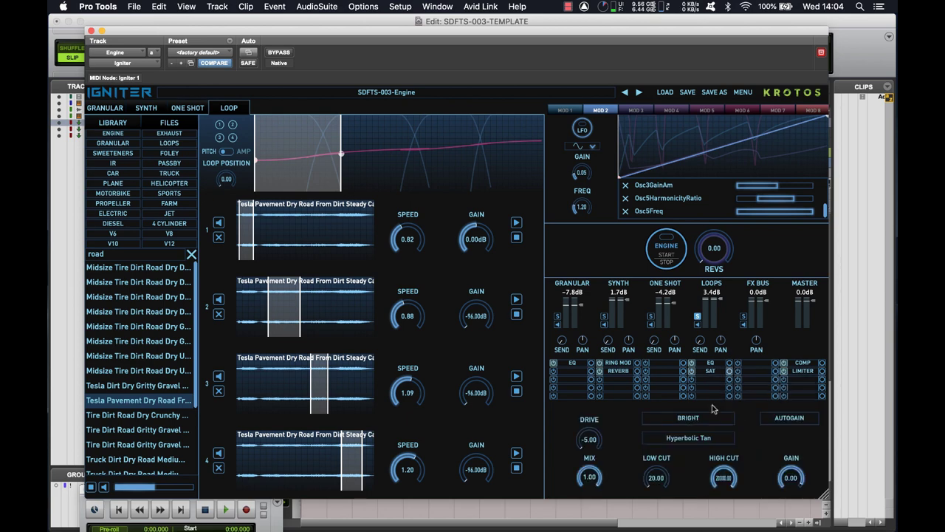
pyautogui.click(676, 254)
pyautogui.moveTo(713, 262); pyautogui.dragTo(702, 217)
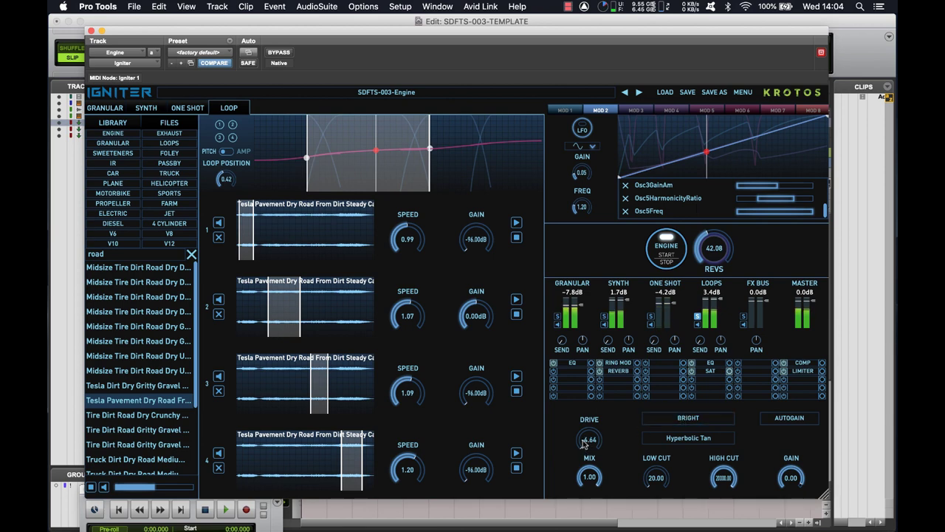
# Raise drive to about 4.1, enable Bright, set low cut near 221.6, and re-audition revving.
pyautogui.moveTo(582, 438); pyautogui.dragTo(574, 415)
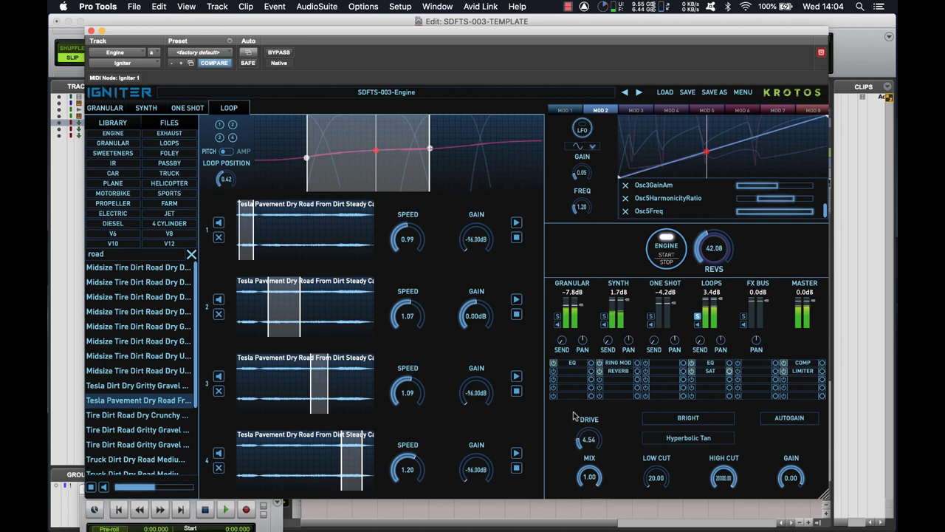
pyautogui.click(674, 419)
pyautogui.moveTo(644, 486); pyautogui.dragTo(626, 443)
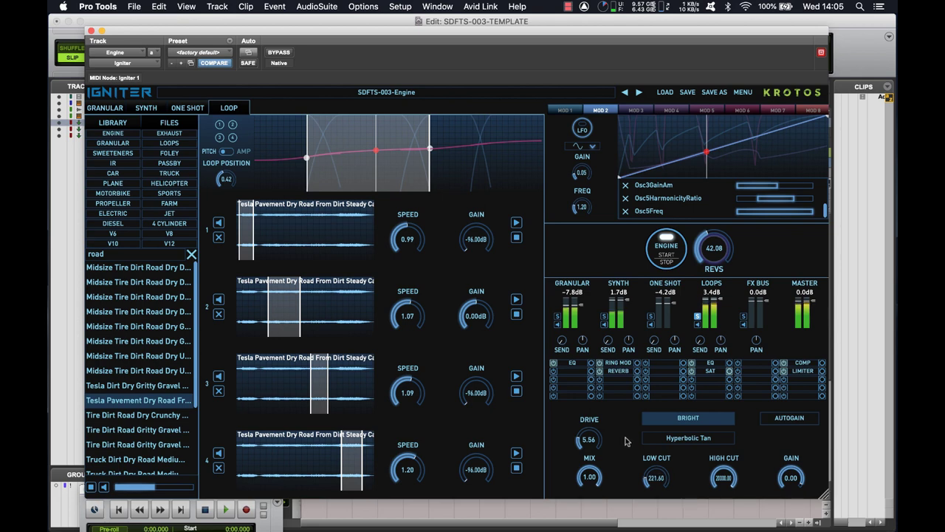
pyautogui.click(668, 257)
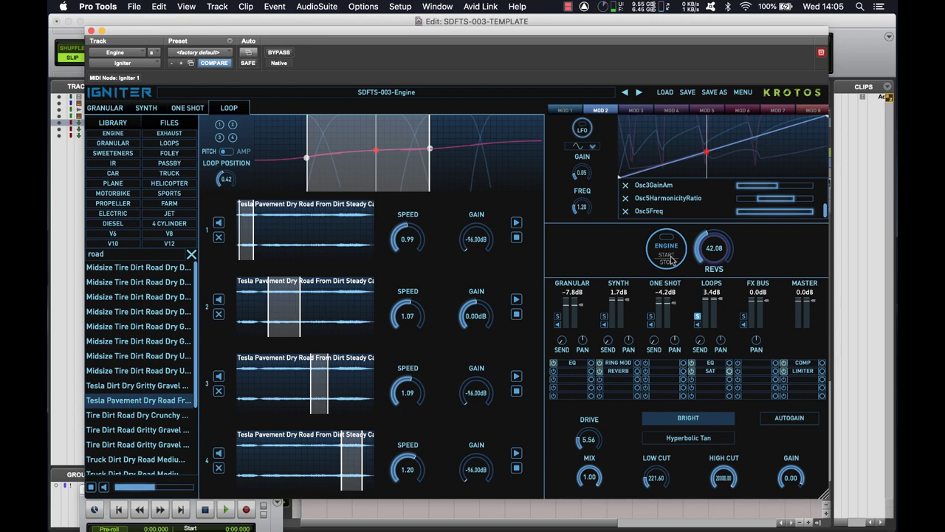
pyautogui.click(672, 258)
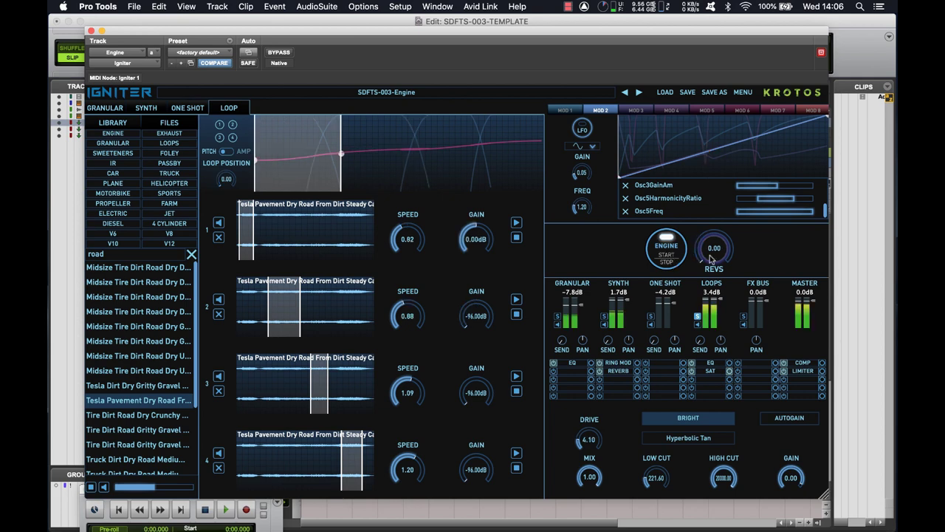
pyautogui.moveTo(711, 259); pyautogui.dragTo(684, 194)
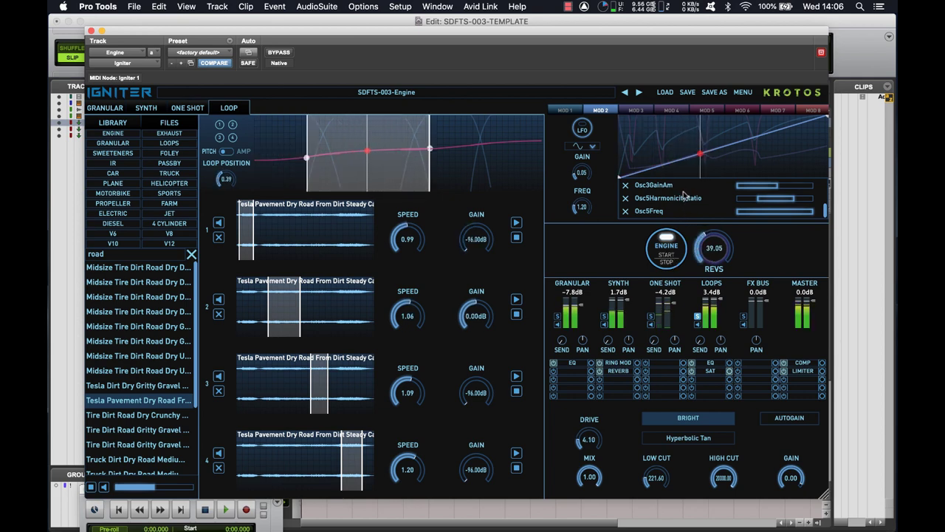
pyautogui.click(713, 363)
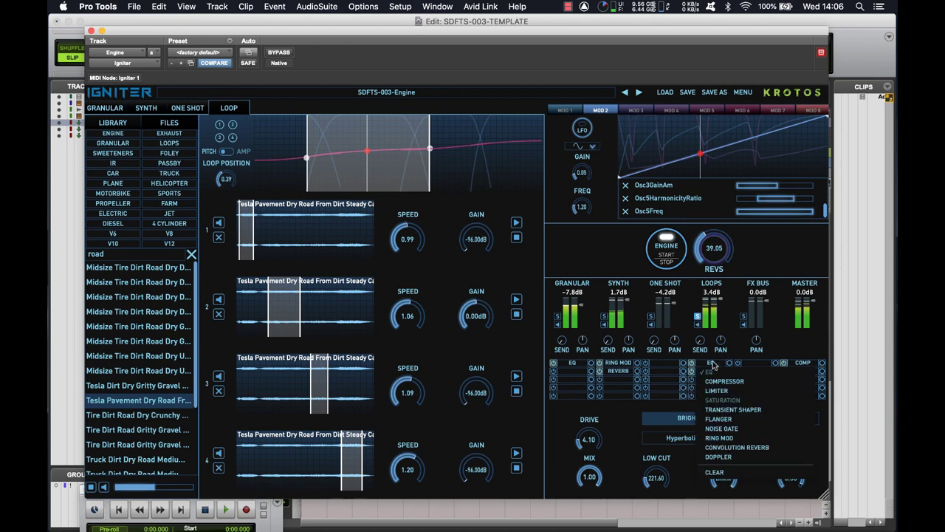
# Reopen the loops EQ editor and raise its second band.
pyautogui.click(709, 371)
pyautogui.click(720, 363)
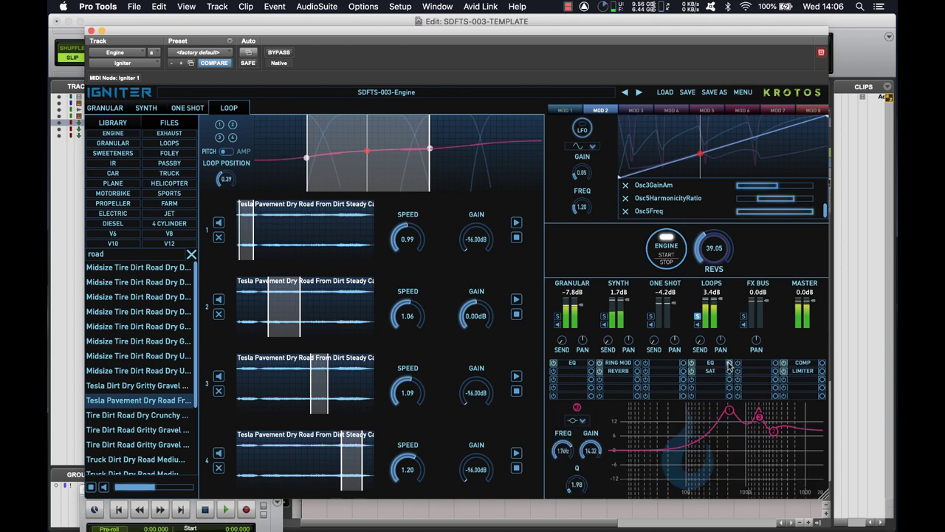
pyautogui.moveTo(775, 435); pyautogui.dragTo(770, 417)
# Move the first EQ band to 476Hz at 14.32 dB and nudge the revs up to audition it.
pyautogui.click(760, 418)
pyautogui.click(730, 411)
pyautogui.moveTo(731, 414); pyautogui.dragTo(729, 421)
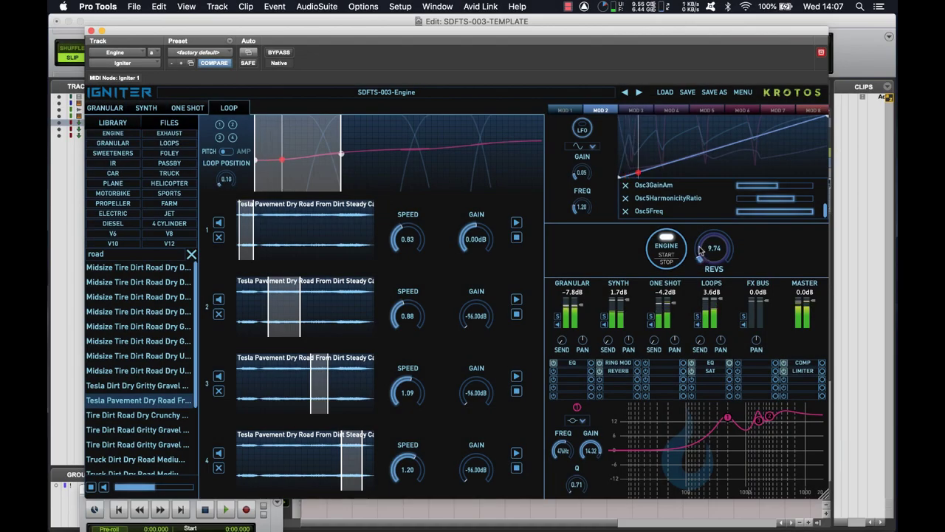
pyautogui.moveTo(705, 260); pyautogui.dragTo(681, 198)
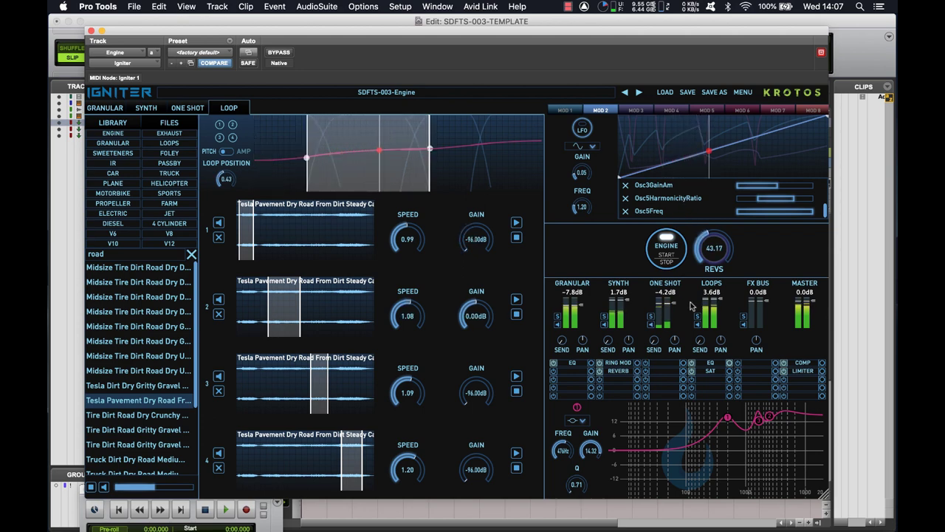